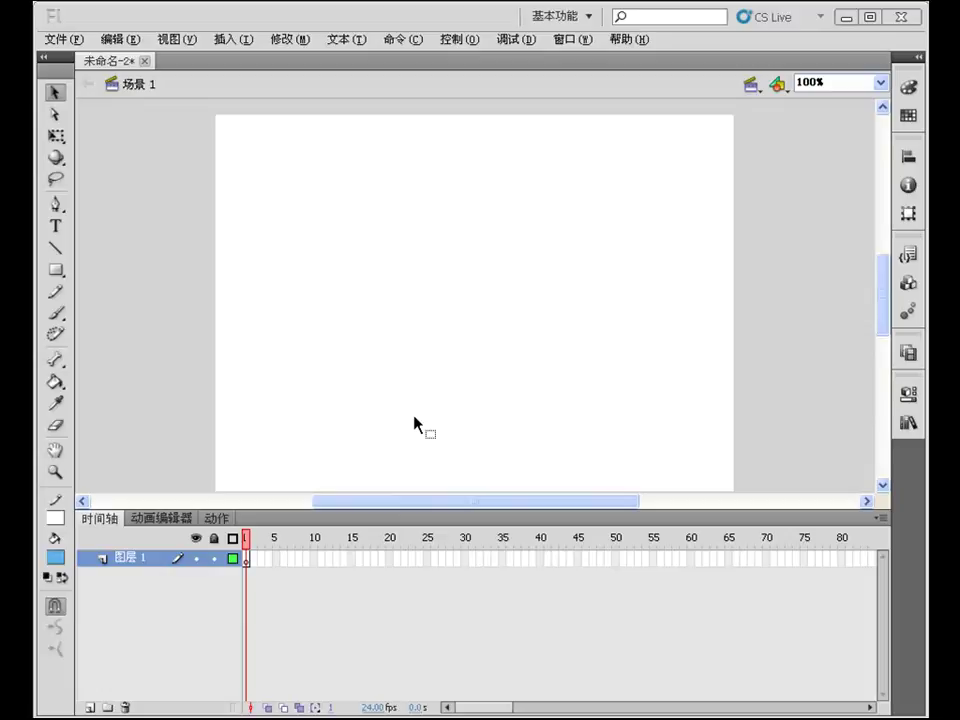
Draw a borderless blue rectangle slightly above the middle of the stage and change its pale fill to a solid blue
left_click(56, 269)
left_click_drag(322, 264, 491, 299)
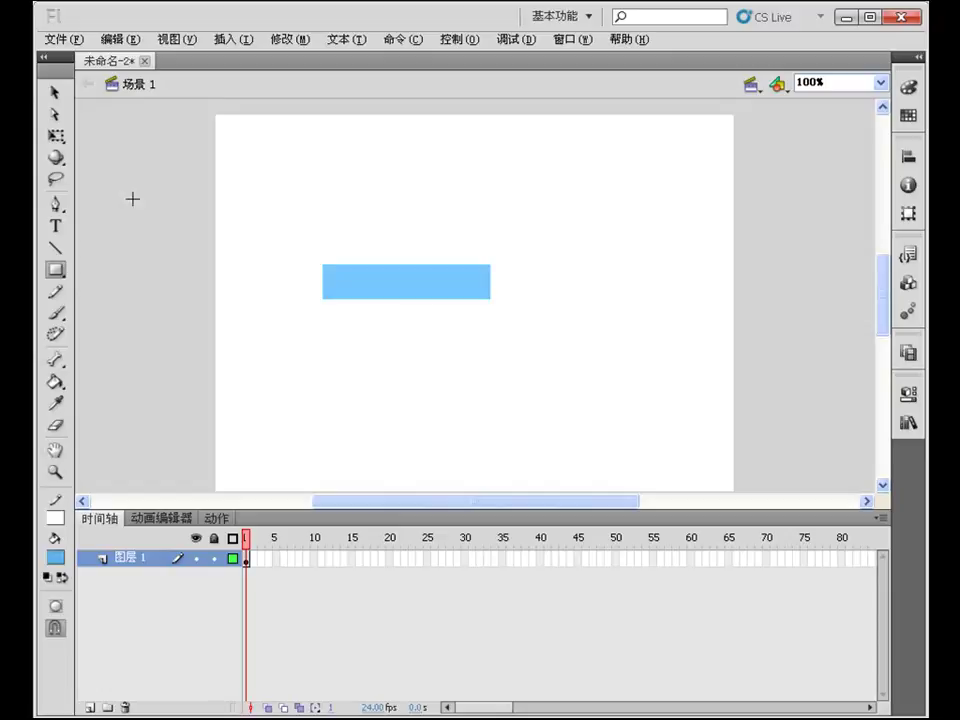
left_click(55, 91)
mouse_move(249, 219)
left_mouse_down()
mouse_move(522, 359)
mouse_move(542, 345)
left_mouse_up()
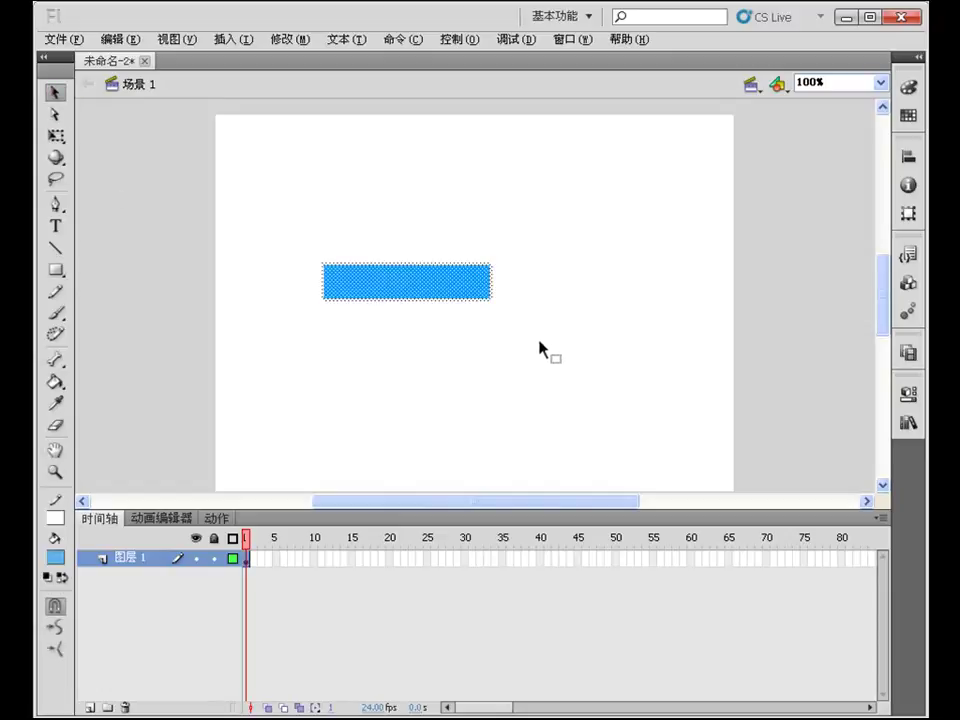
left_click(907, 90)
left_click_drag(846, 276, 890, 273)
left_click(626, 300)
Convert the blue rectangle into a button (按钮) symbol, keeping the suggested name
left_click_drag(274, 229, 576, 377)
key("F8")
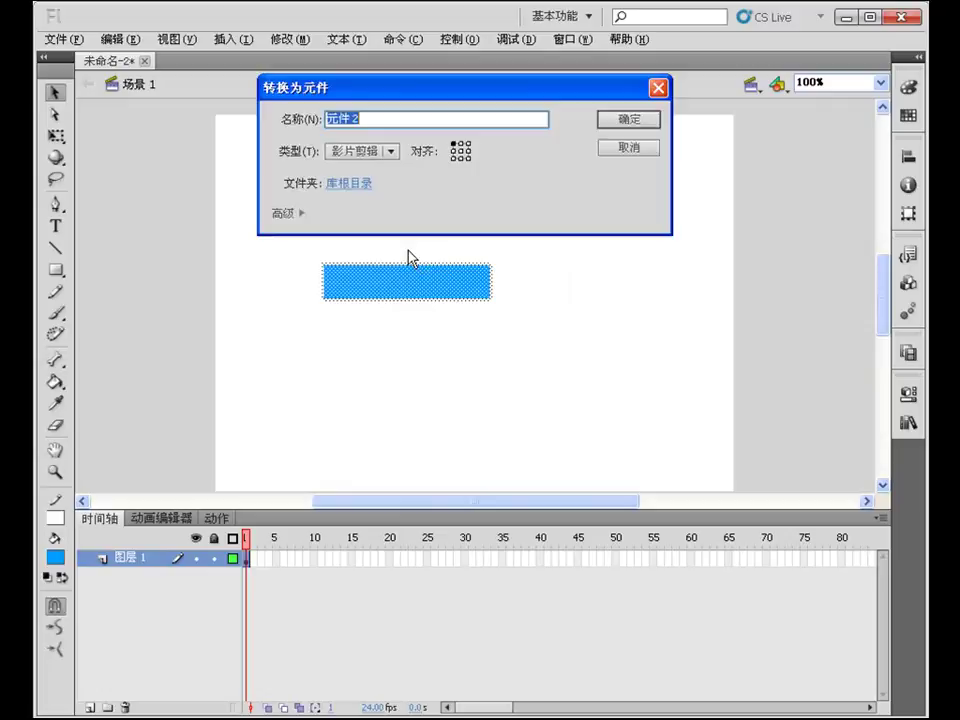
left_click(391, 152)
left_click(370, 189)
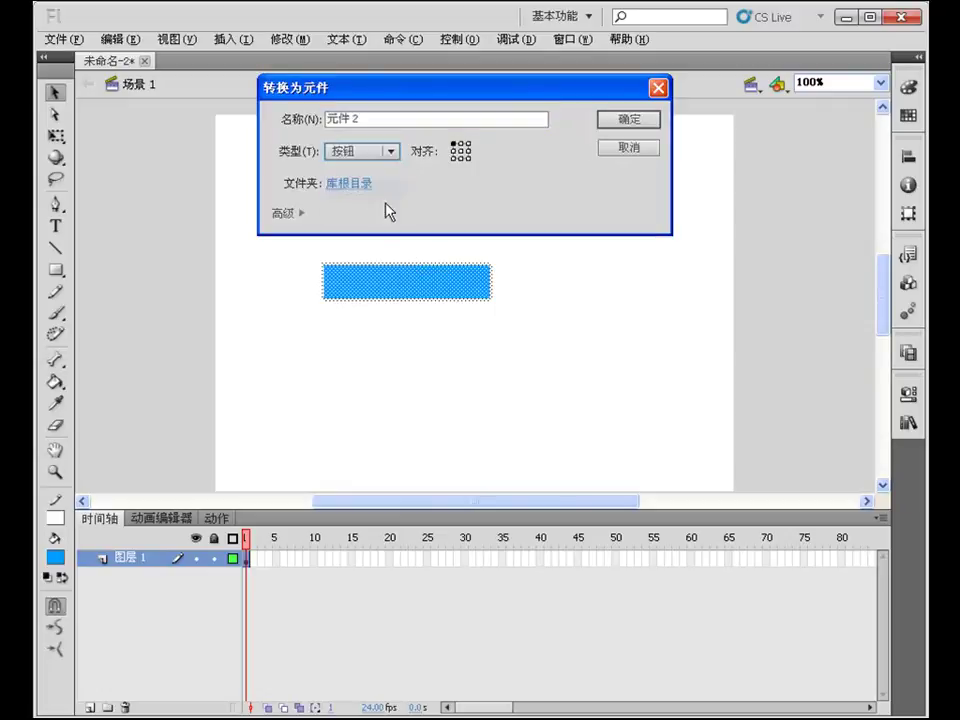
left_click(650, 125)
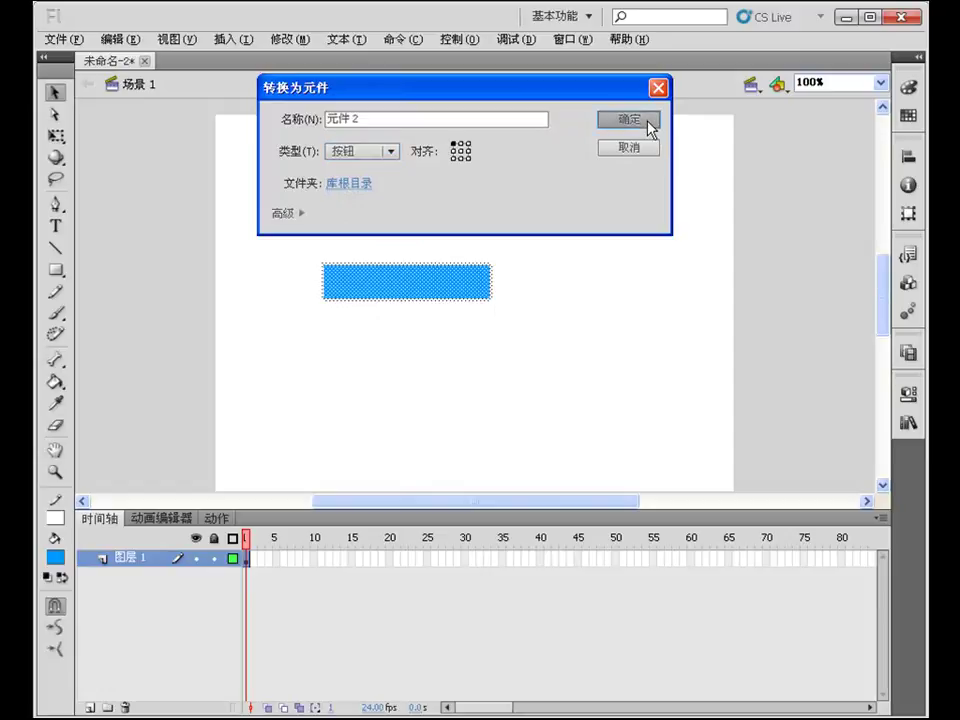
Inspect the button symbol's state frames, return to the main scene and test the movie
double_click(445, 289)
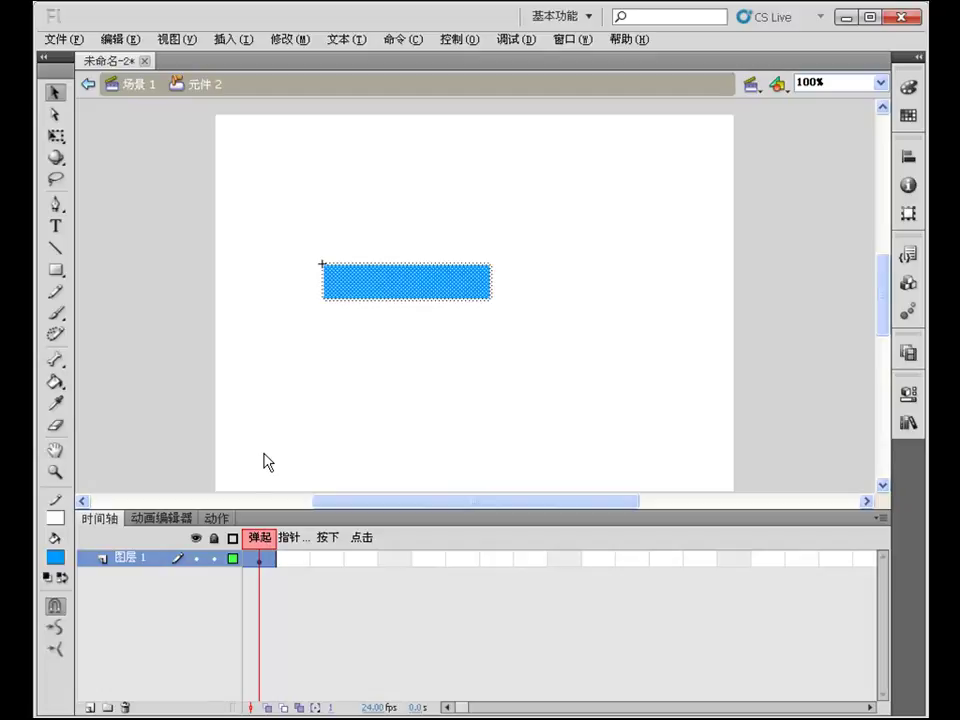
double_click(375, 339)
key("ctrl+Return")
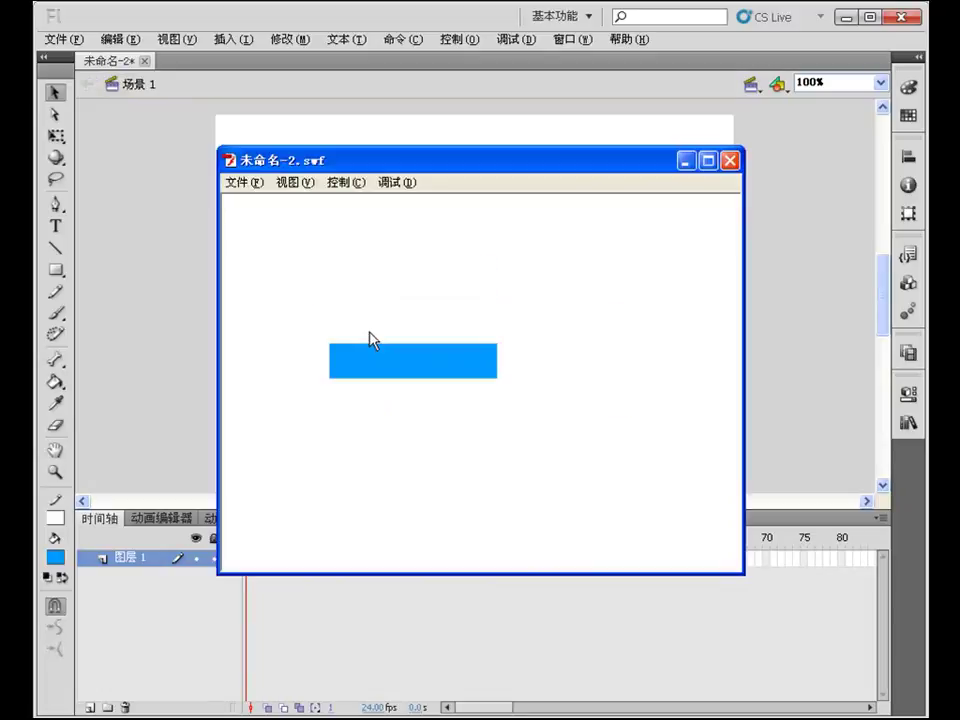
left_click(730, 161)
Open the button symbol for editing and insert a keyframe in its Over (指针经过) state
double_click(466, 296)
left_click(297, 561)
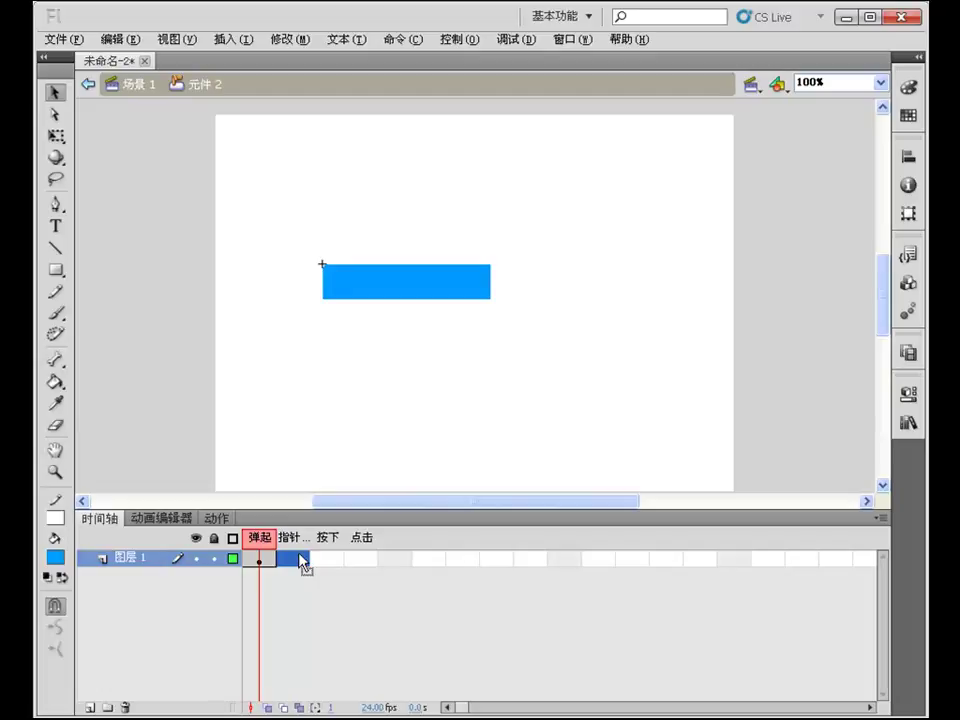
right_click(299, 556)
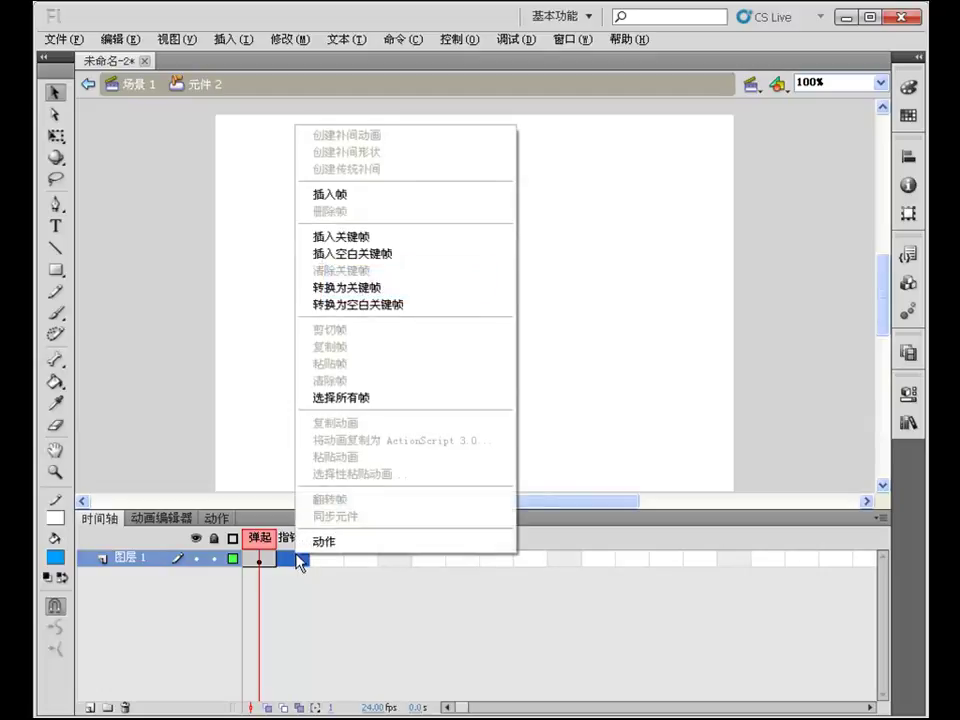
left_click(384, 237)
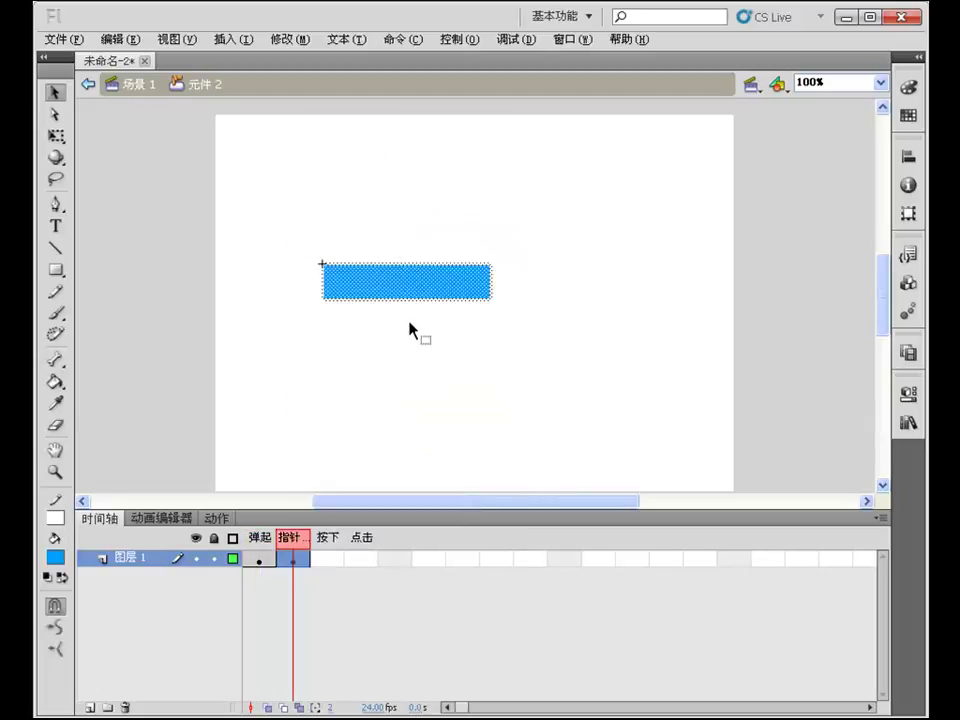
Recolour slightly more than the right half of the rectangle orange in the button's Over state
left_click_drag(398, 240, 647, 360)
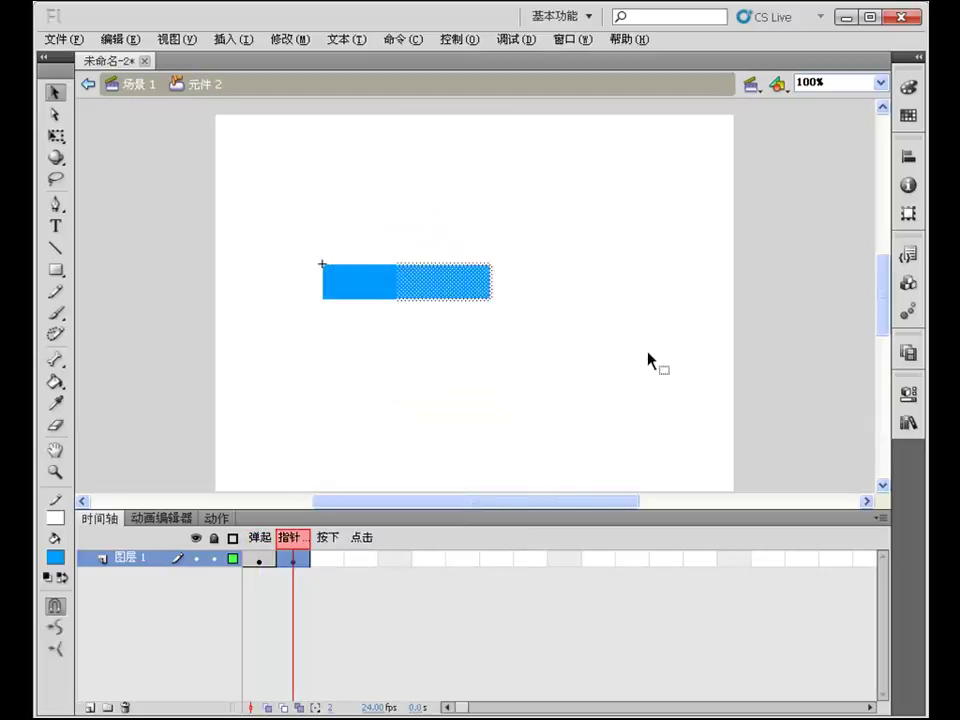
left_click(55, 557)
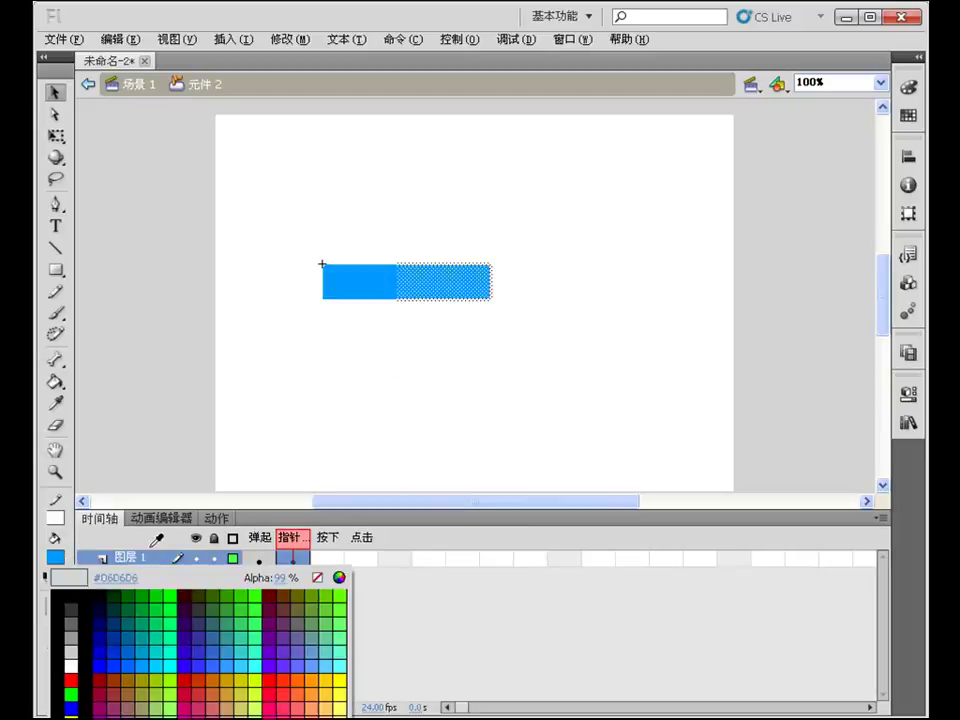
left_click(321, 672)
left_click(445, 425)
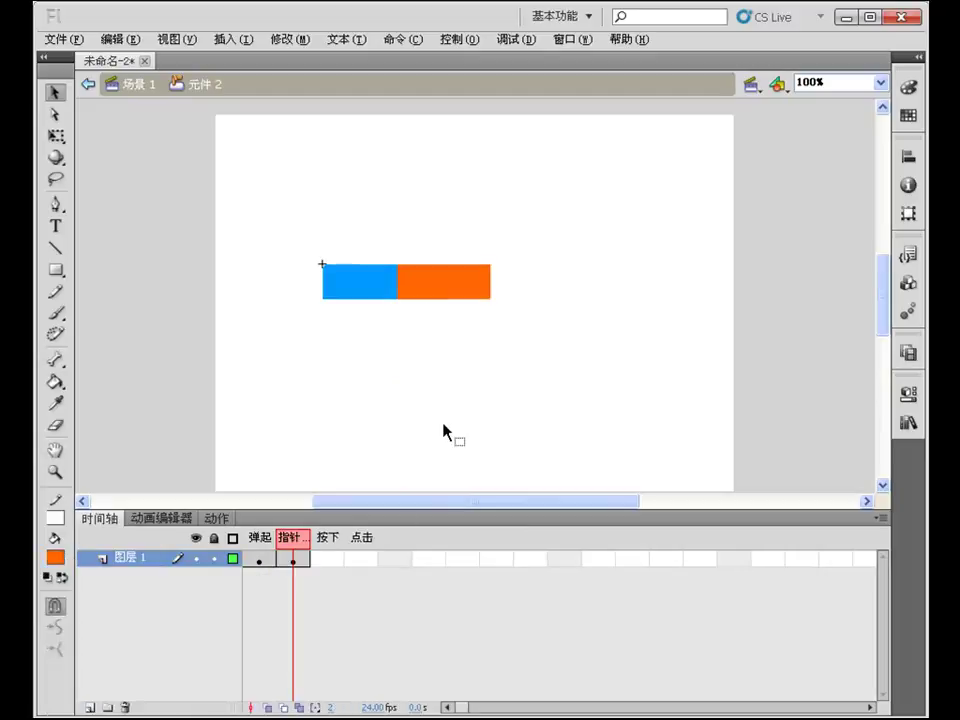
Return to the main scene and test the button's rollover appearance in the movie preview
double_click(445, 428)
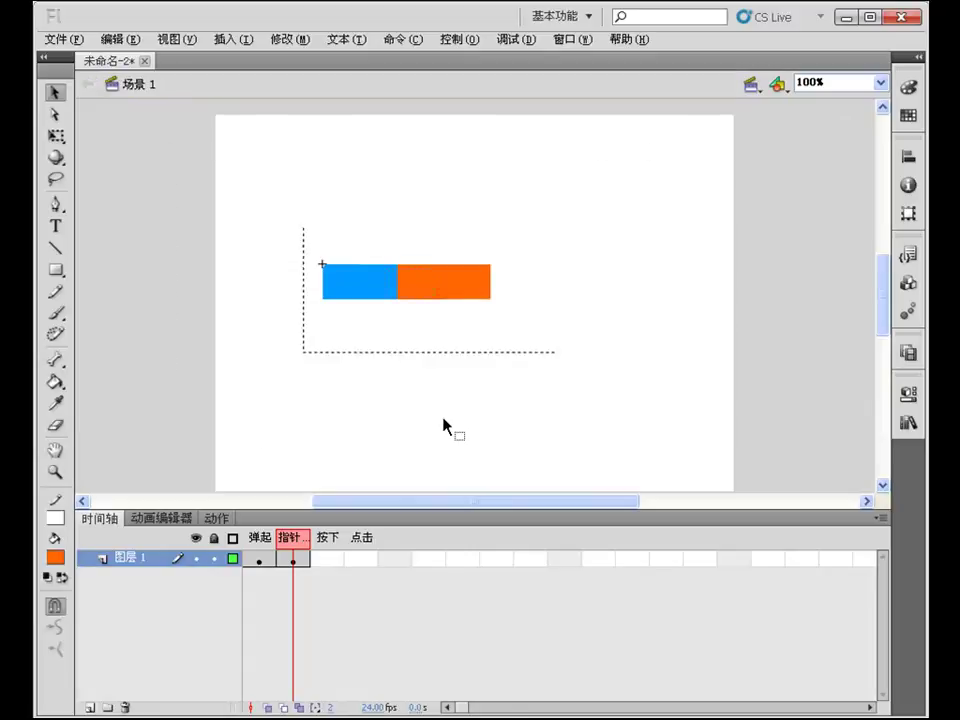
key("ctrl+Return")
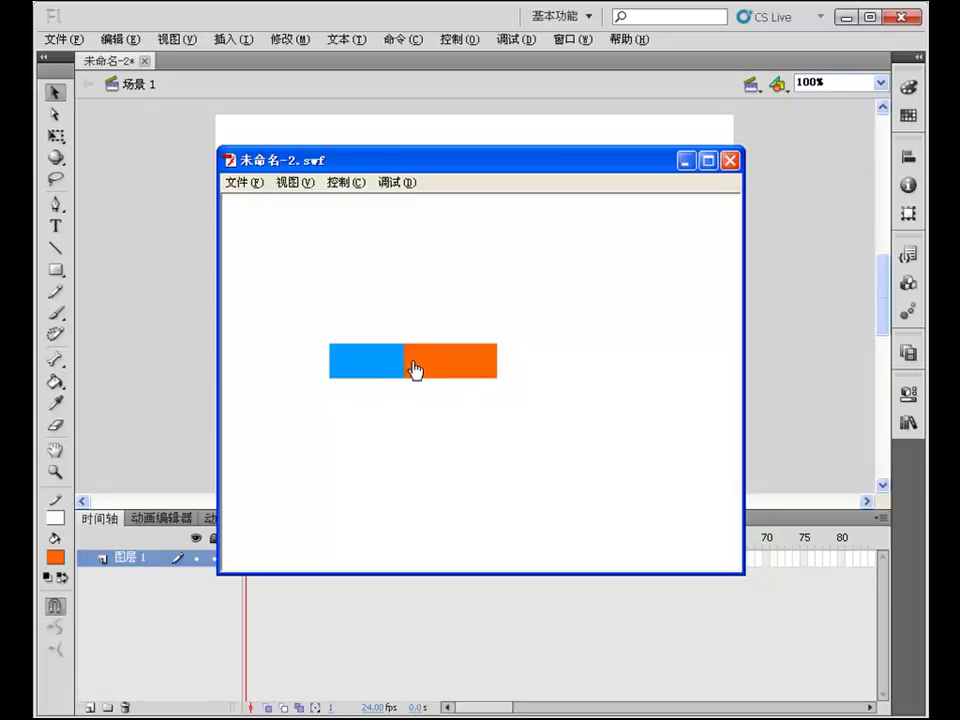
left_click(729, 160)
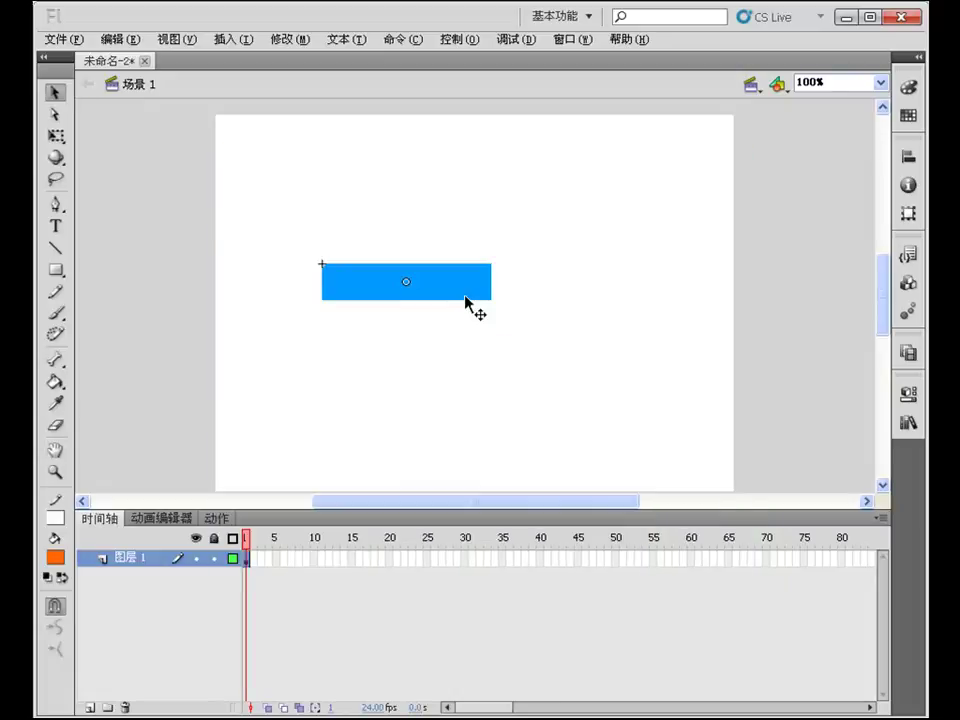
Reopen the button symbol and insert a keyframe in its Down (按下) state
double_click(466, 302)
left_click(444, 300)
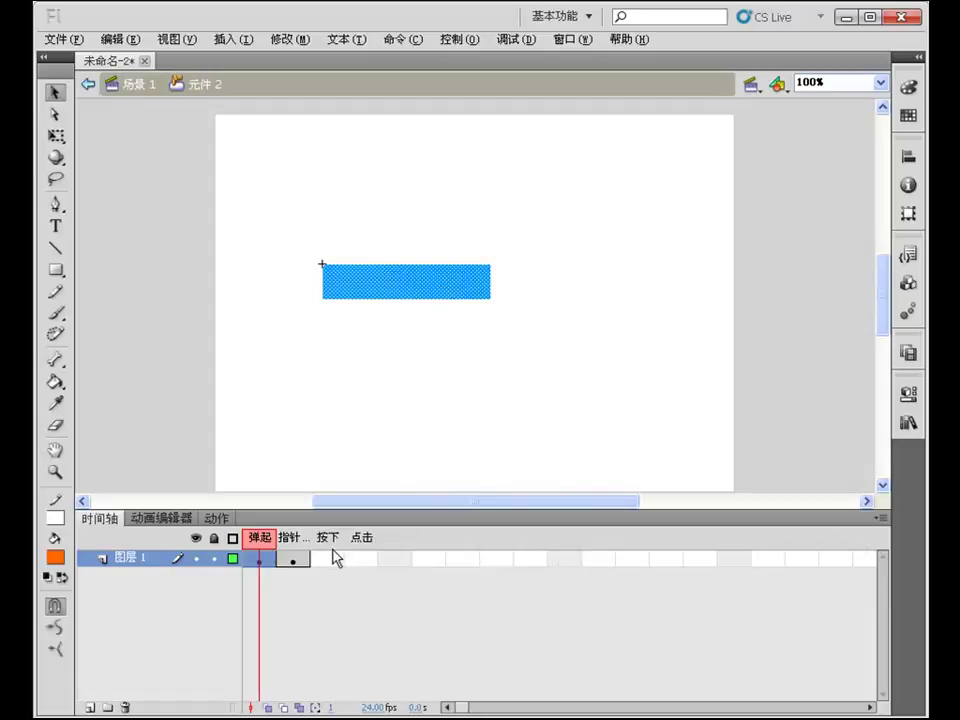
left_click(293, 560)
left_click(327, 558)
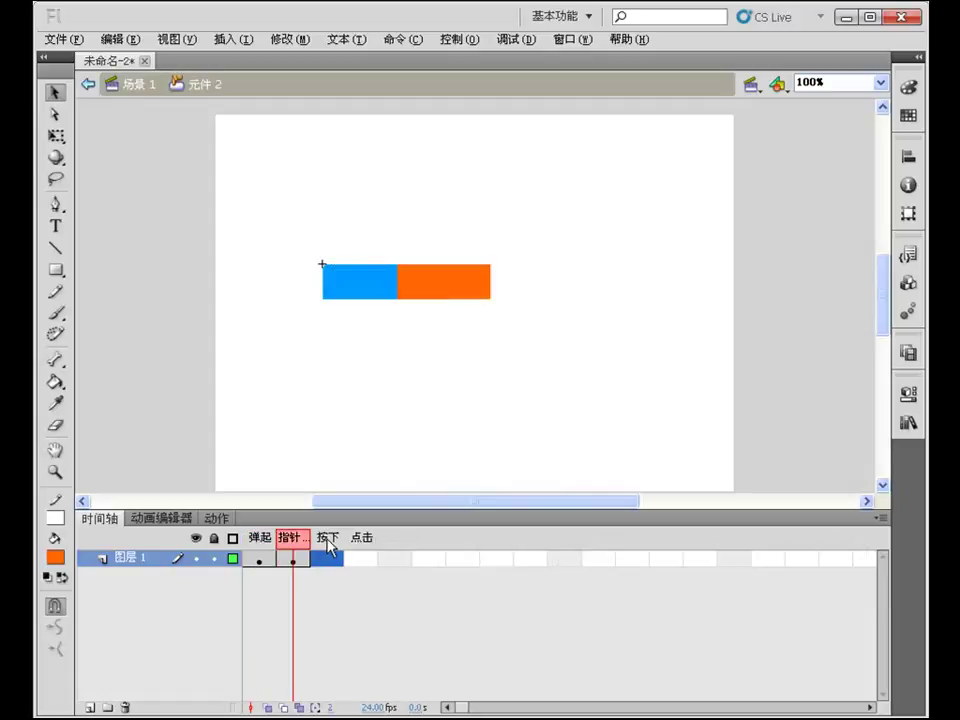
right_click(329, 553)
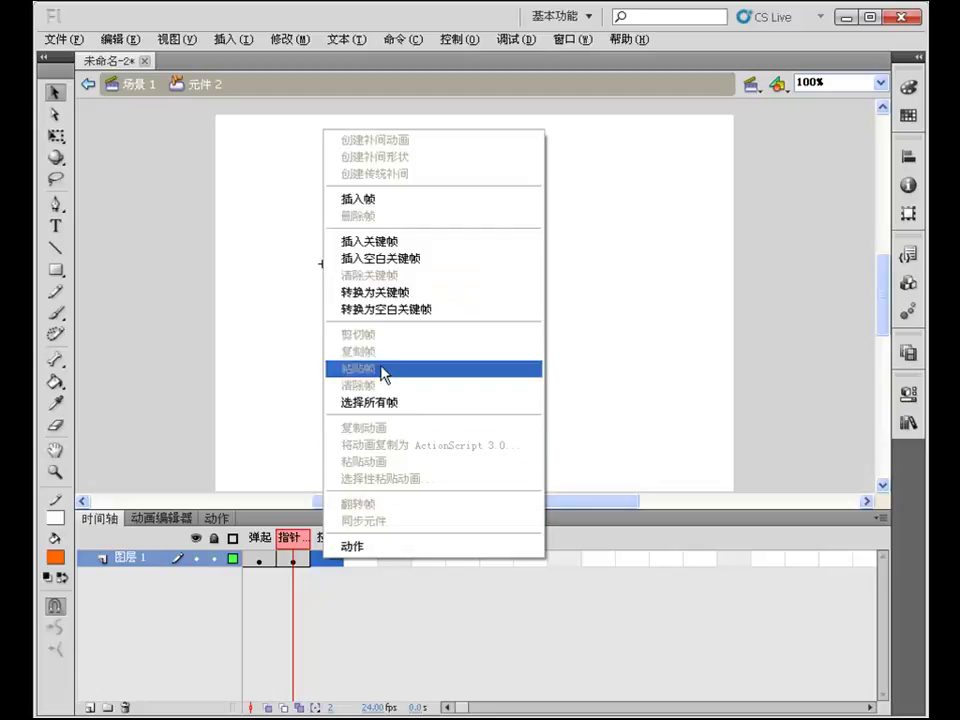
left_click(386, 248)
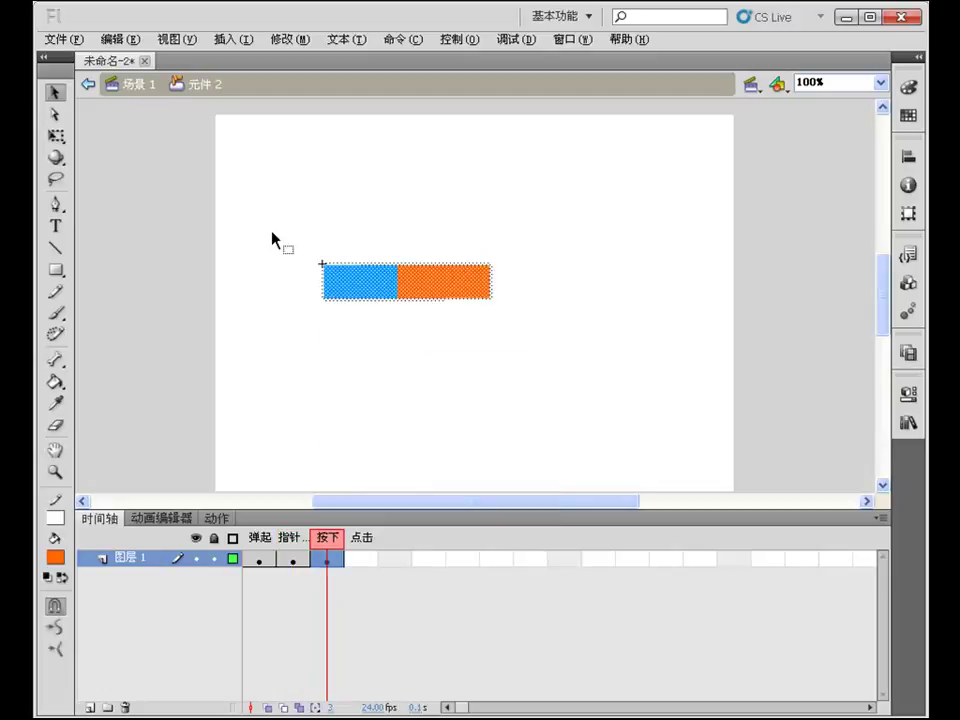
Select a triangular area across the rectangle with the polygon lasso and fill it bright green in the Down state
left_click(56, 180)
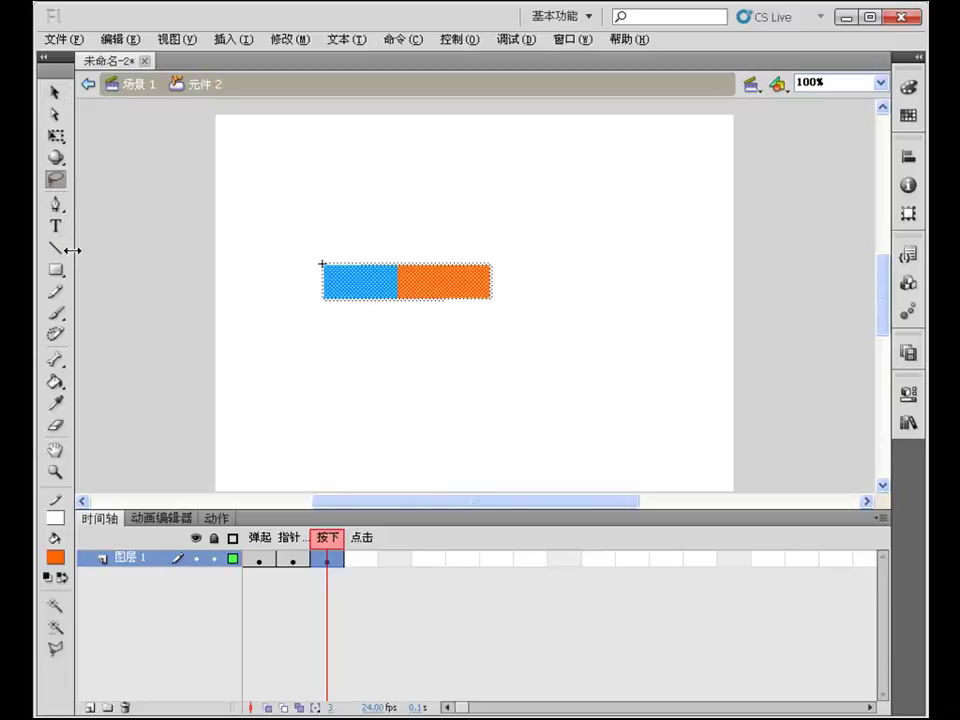
left_click(56, 648)
left_click(485, 326)
left_click(372, 245)
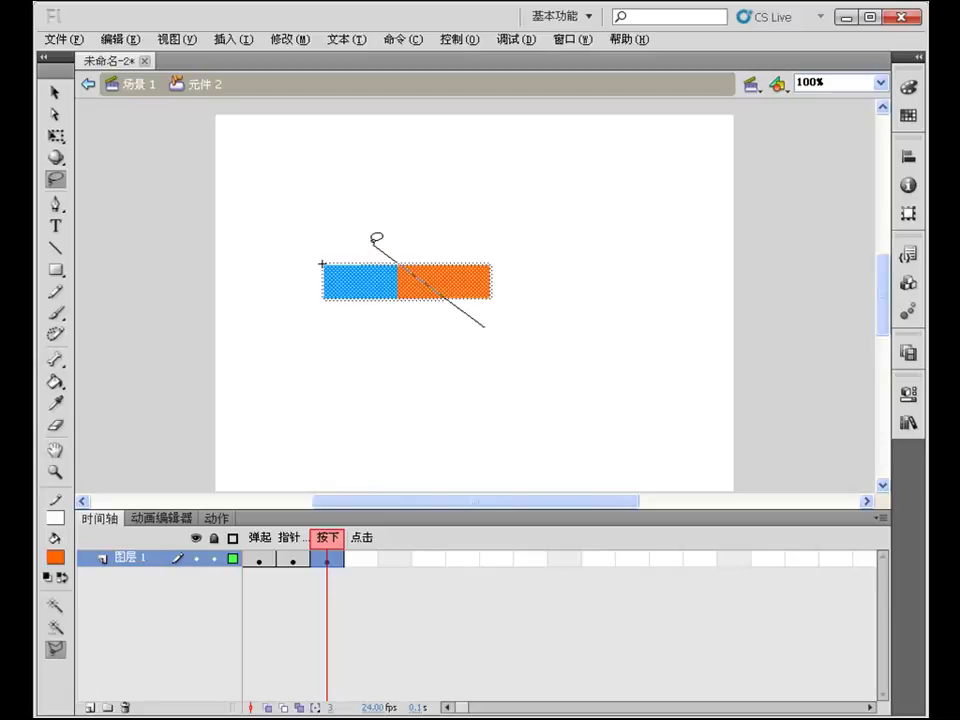
left_click(306, 327)
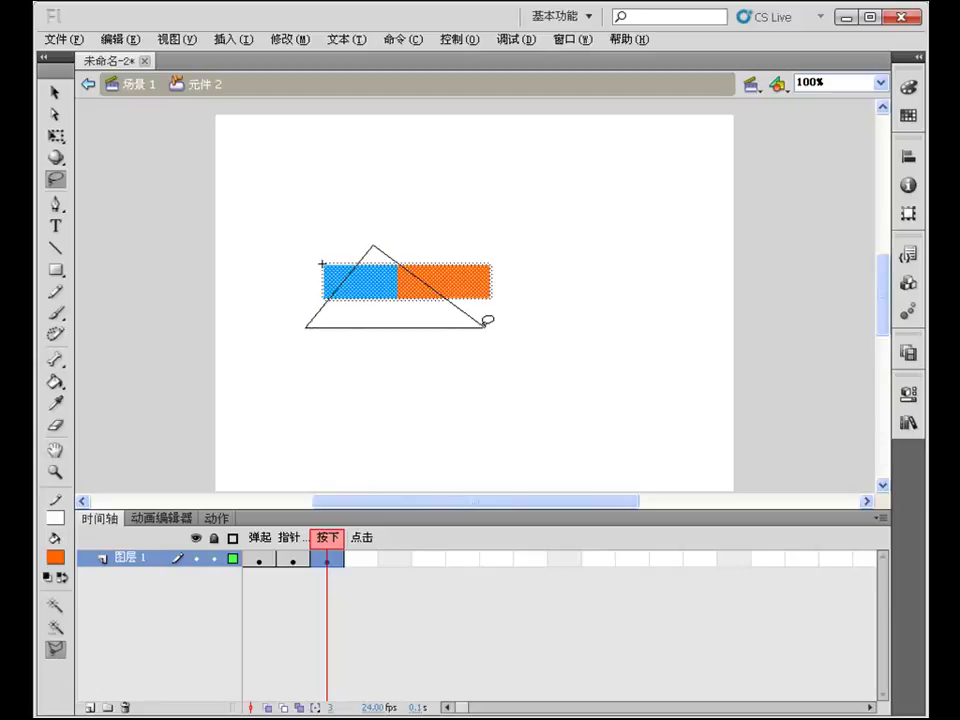
left_click(485, 325)
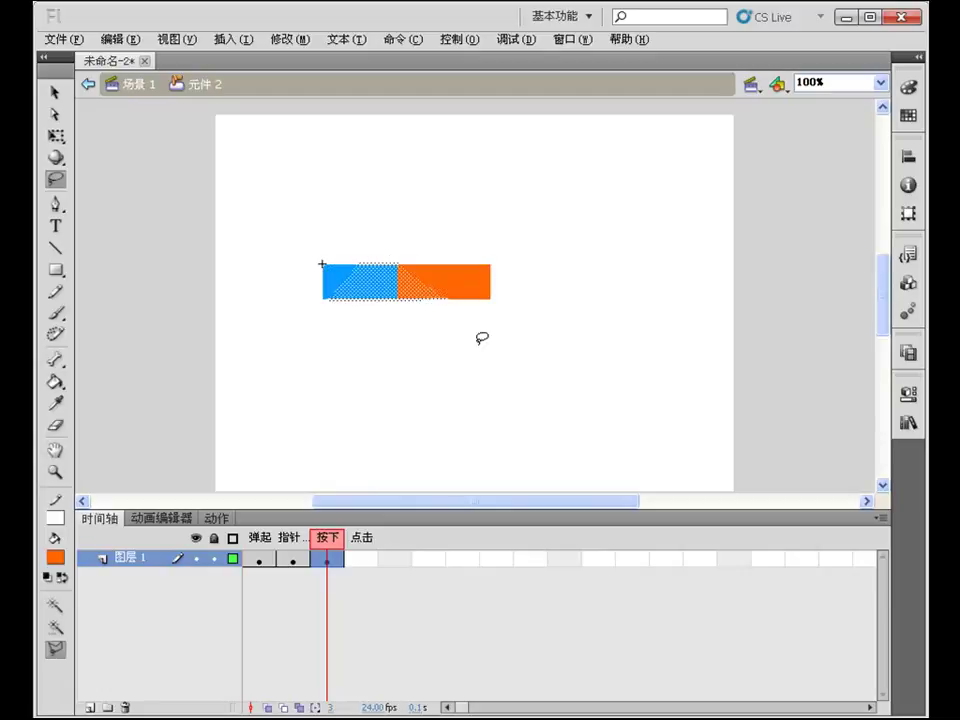
left_click(58, 556)
left_click(178, 582)
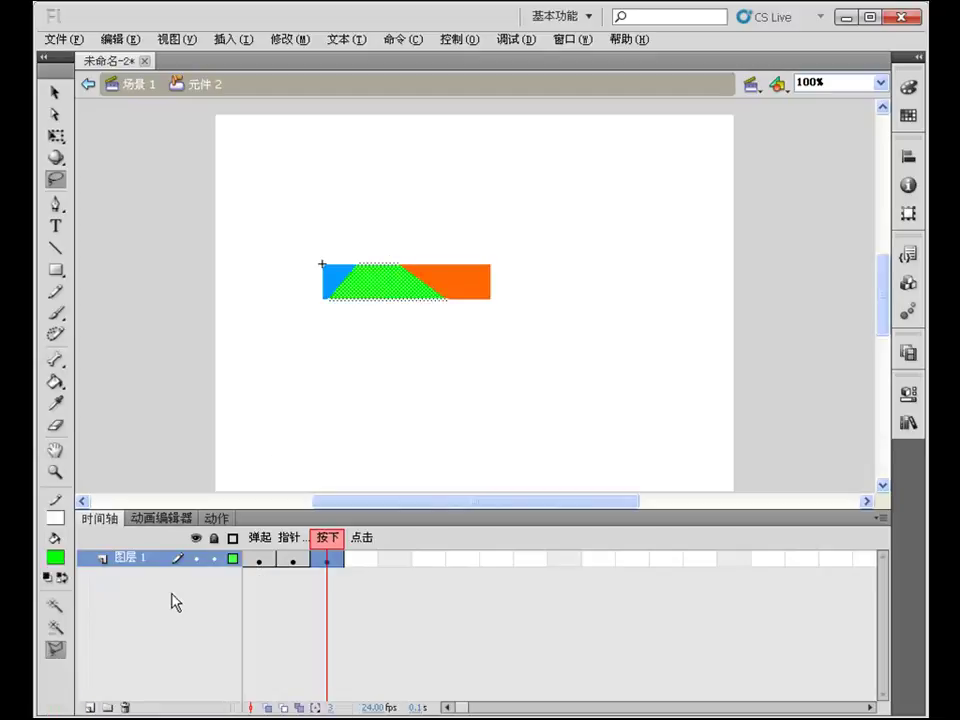
left_click(56, 93)
left_click(268, 327)
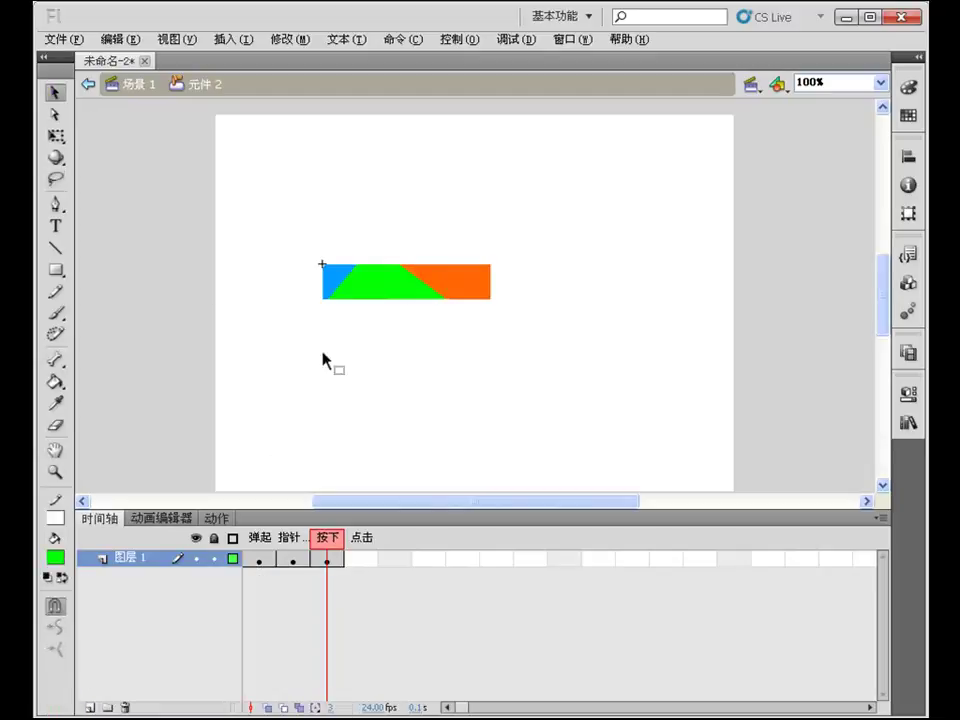
Test the movie to check the button's rollover and pressed appearances, and close the preview
key("ctrl+Return")
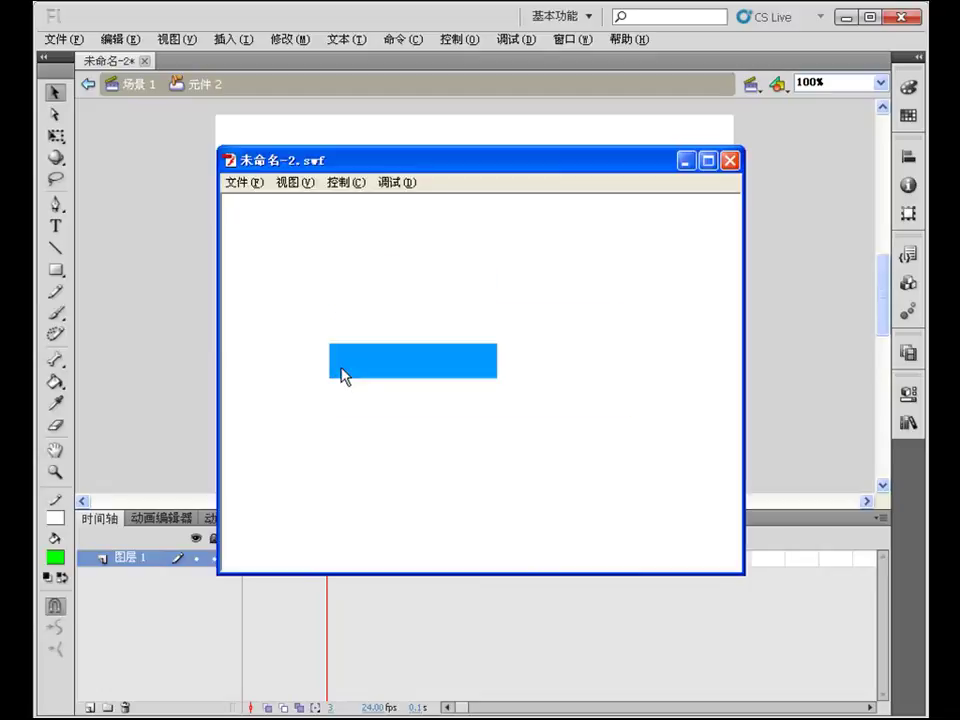
left_click(419, 371)
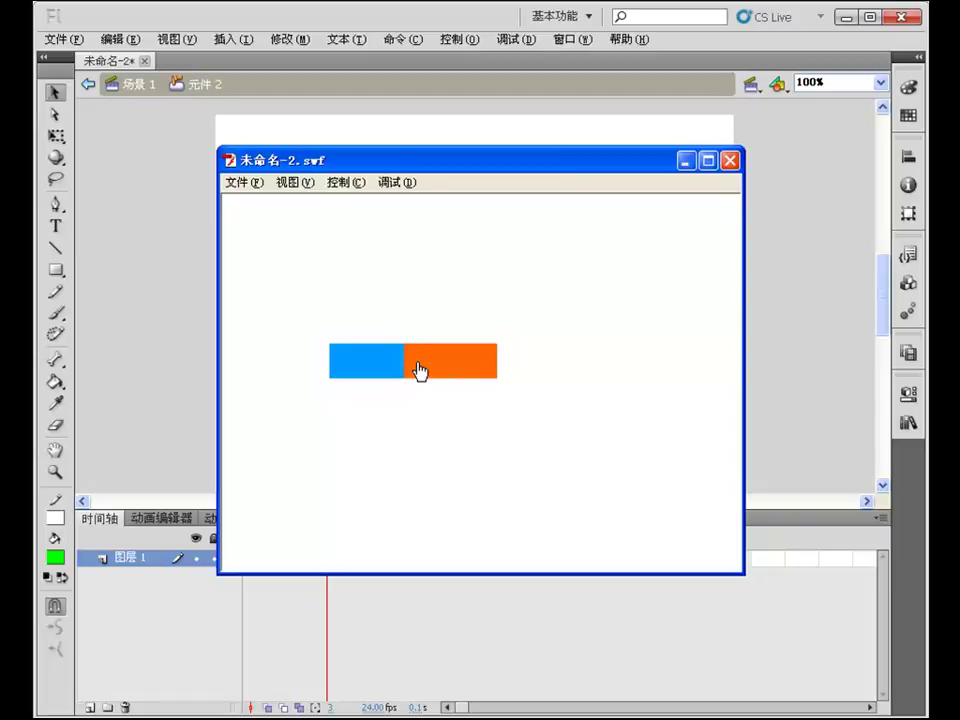
key("ctrl+w")
Insert a keyframe in the button's Hit (点击) state
left_click(360, 557)
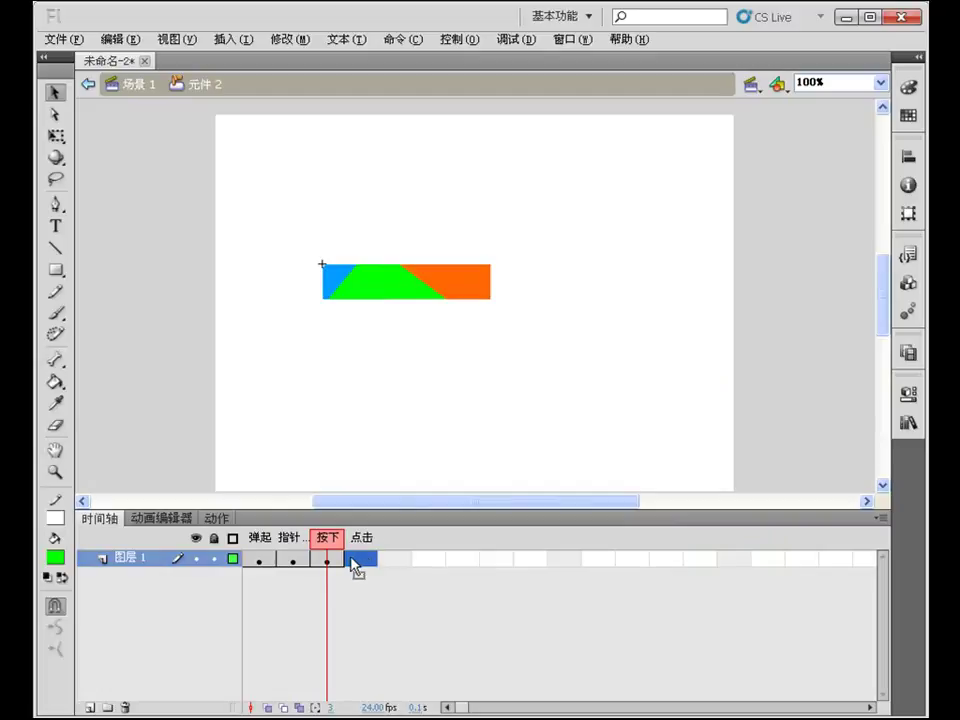
right_click(357, 560)
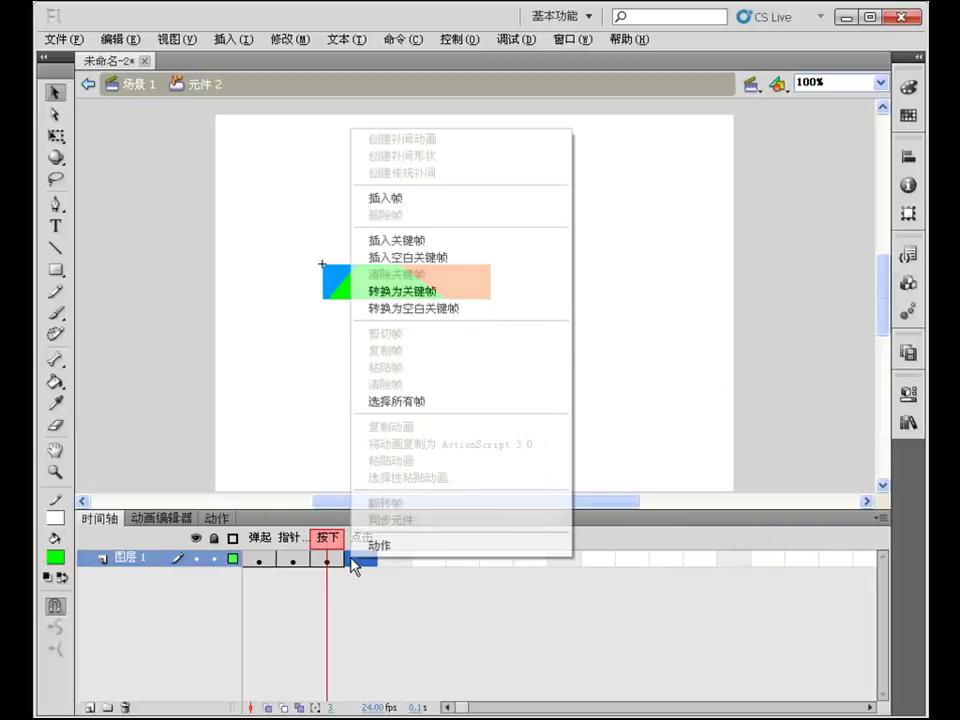
left_click(434, 246)
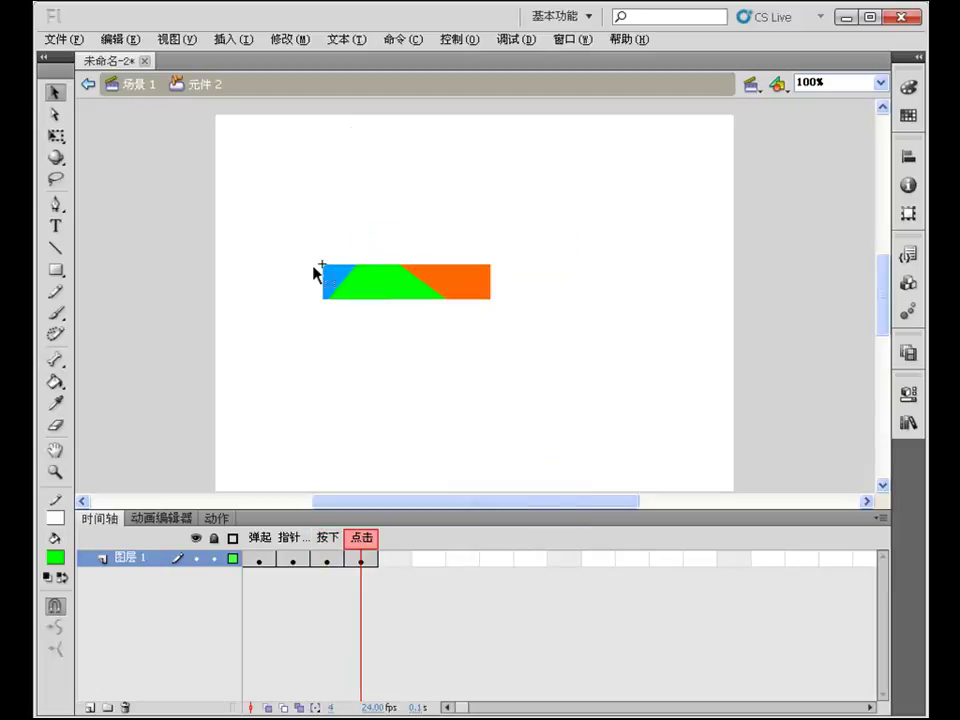
In the Hit state, move the blue piece to the stage's top-left corner, the orange to the top-right and the green to the bottom-right
key("ctrl+a")
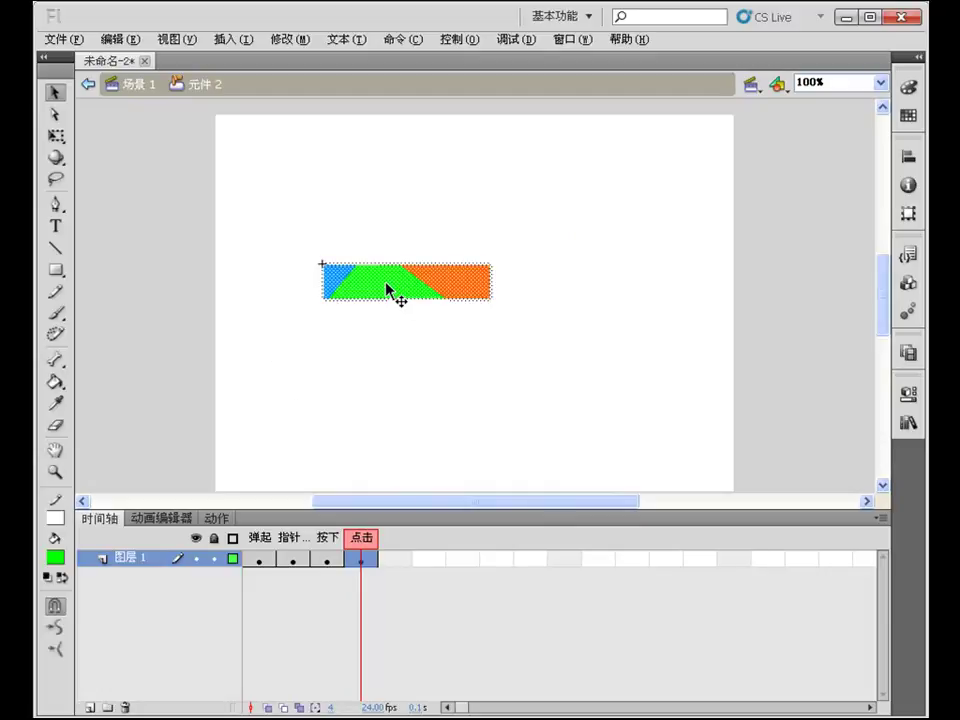
left_click_drag(388, 285, 589, 374)
mouse_move(531, 180)
left_mouse_down()
mouse_move(516, 165)
mouse_move(251, 160)
mouse_move(233, 127)
mouse_move(238, 135)
left_mouse_up()
left_click(665, 180)
left_click_drag(665, 180, 700, 138)
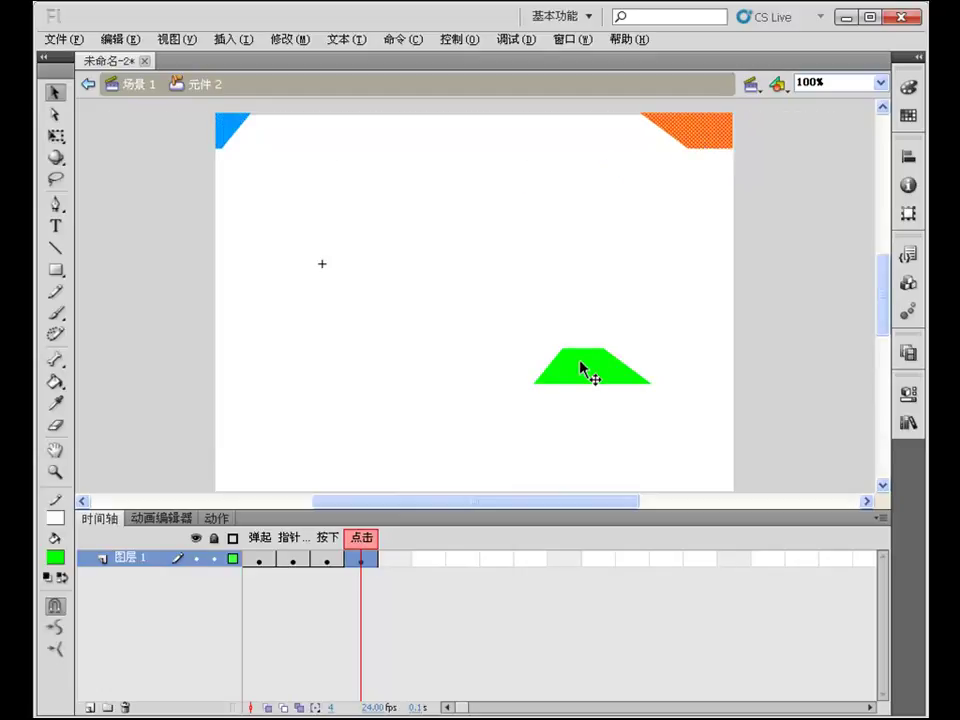
scroll(610, 340, "down", 6)
scroll(615, 260, "up", 3)
left_click(611, 208)
left_click_drag(600, 199, 681, 307)
left_click(571, 362)
Test the movie to check how the button responds over the relocated hit areas, and close the preview
key("ctrl+Return")
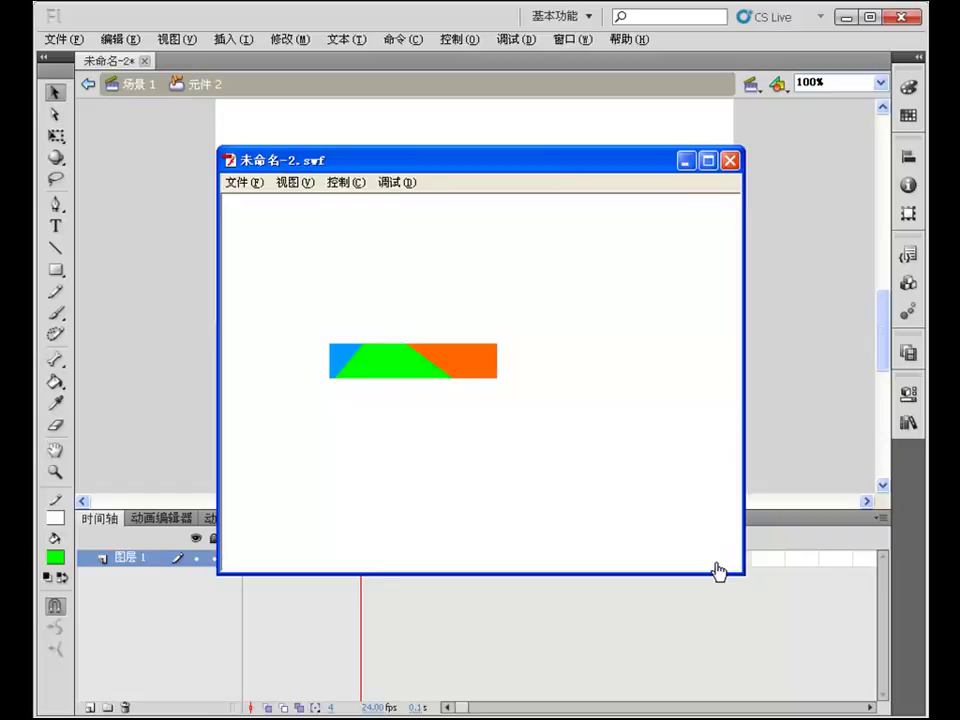
left_click(730, 160)
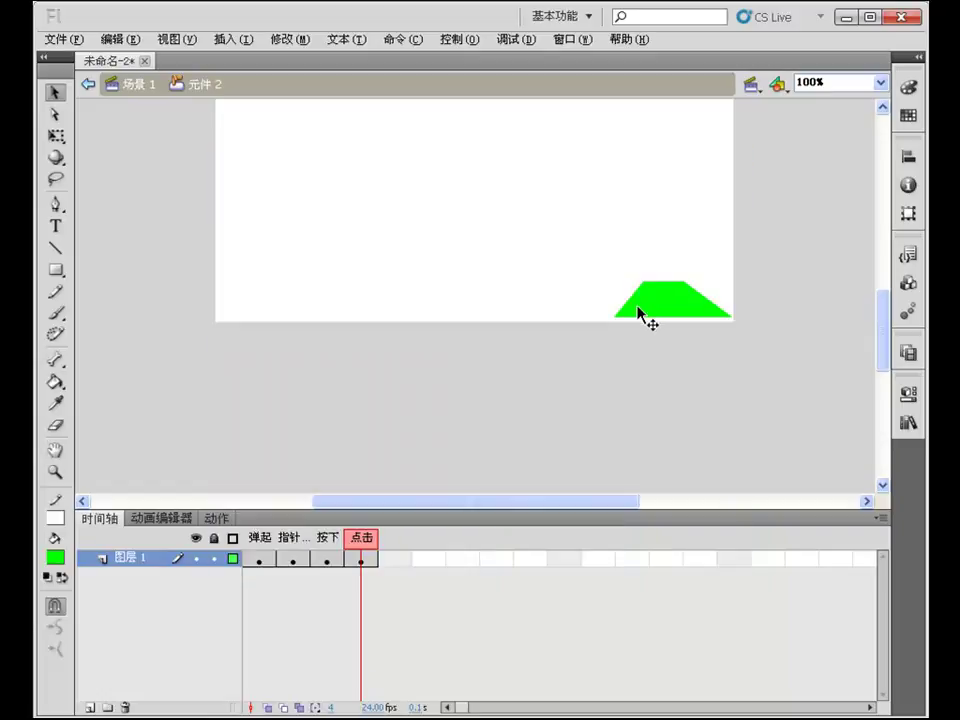
Leave the button symbol's editing mode, return to 场景 1 and delete the old button instance from the stage
left_click(636, 311)
scroll(495, 328, "up", 3)
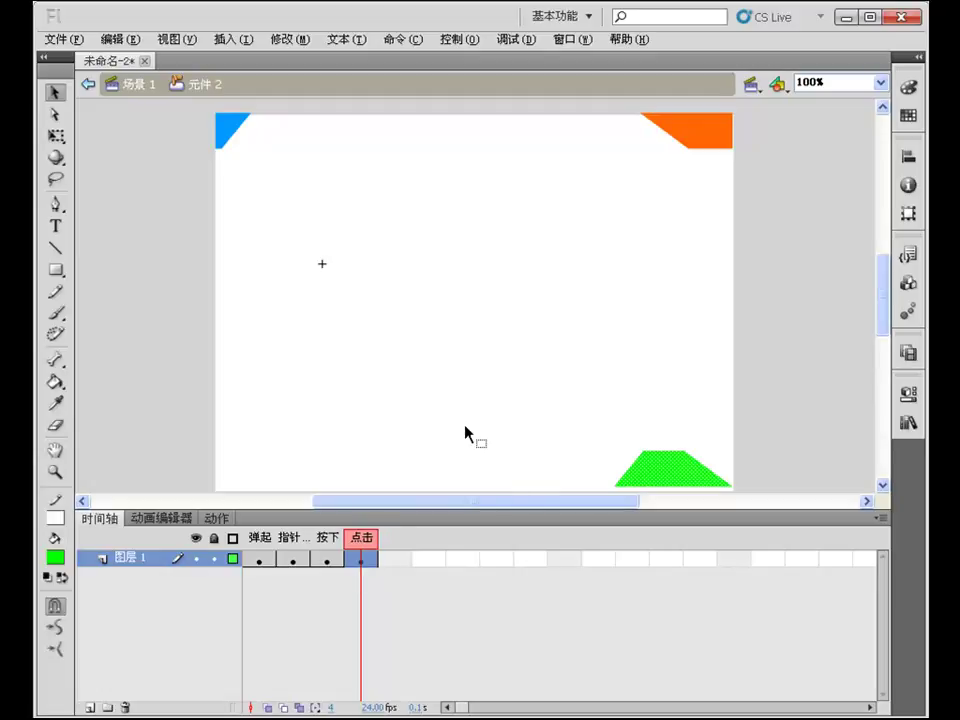
left_click(137, 86)
key("Delete")
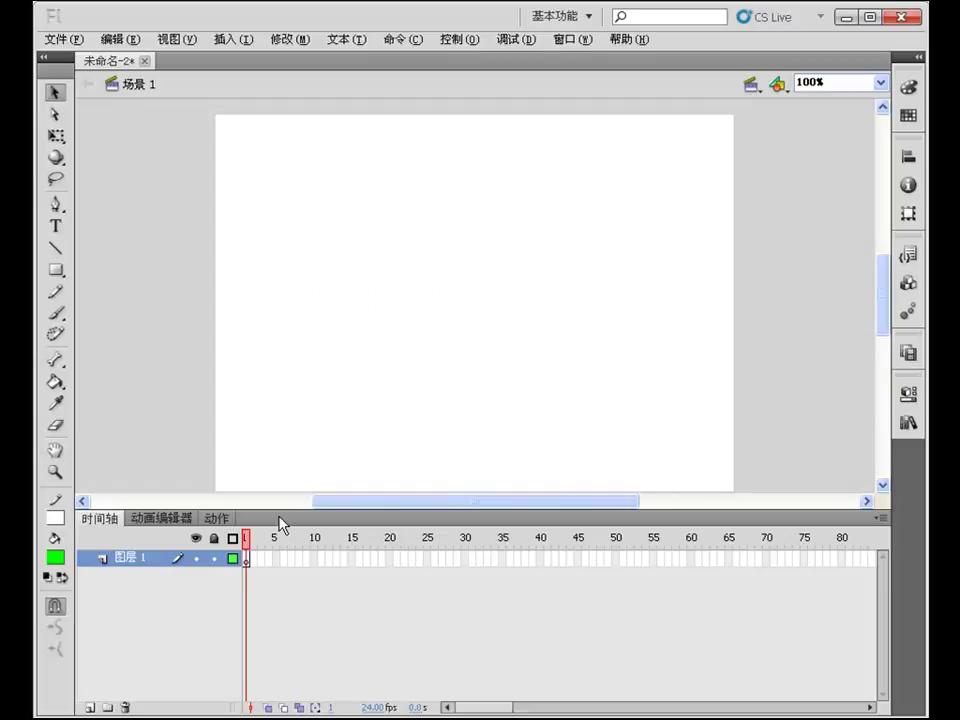
Draw a small flat green rectangle in the lower middle of the stage
left_click_drag(883, 315, 883, 326)
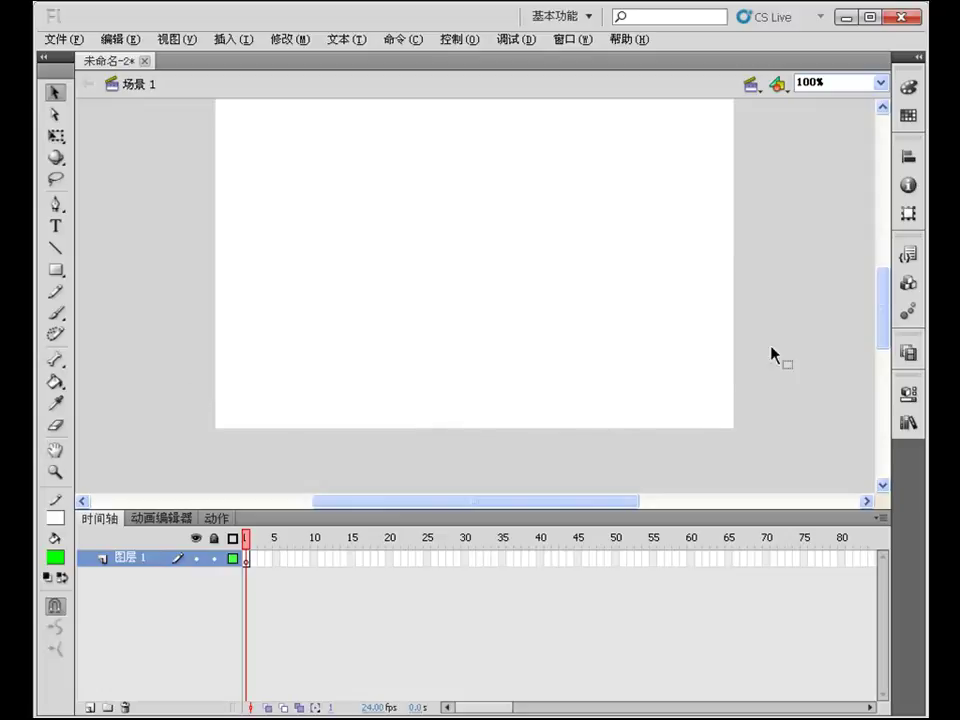
left_click(56, 271)
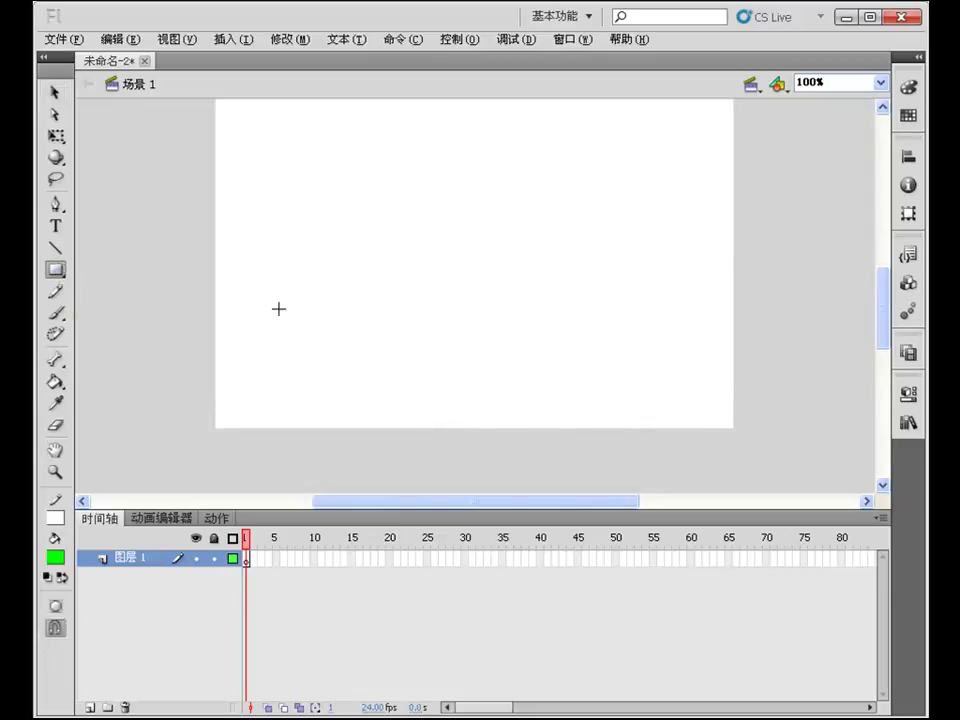
left_click_drag(382, 344, 452, 363)
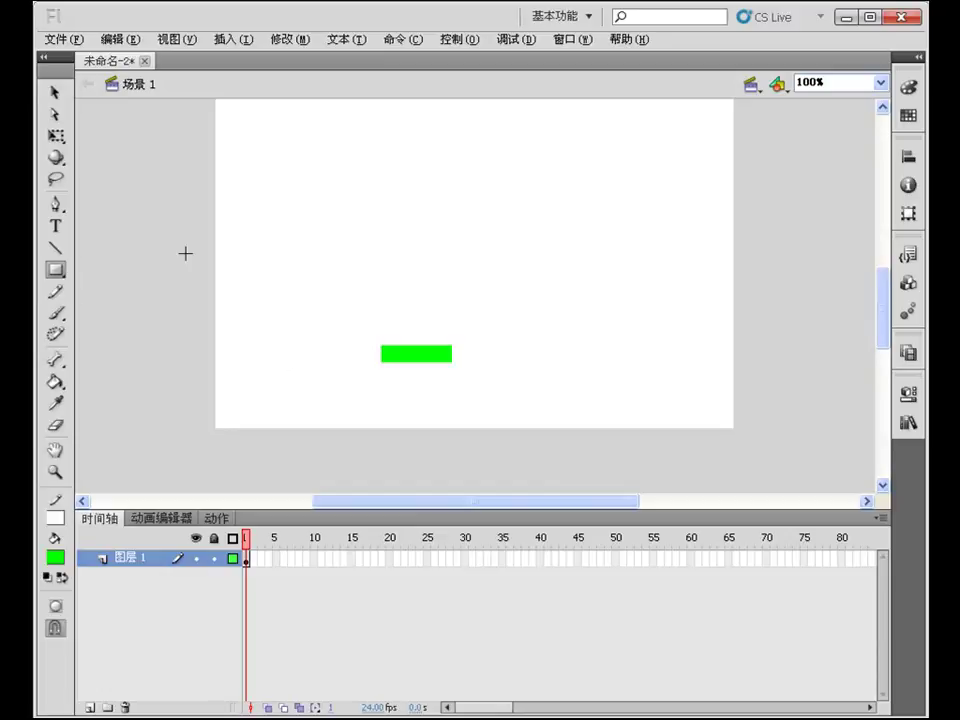
Convert the green rectangle to a button (按钮) symbol named 元件 3 and move it to the stage's bottom-right corner
left_click(56, 92)
left_click_drag(326, 246, 525, 408)
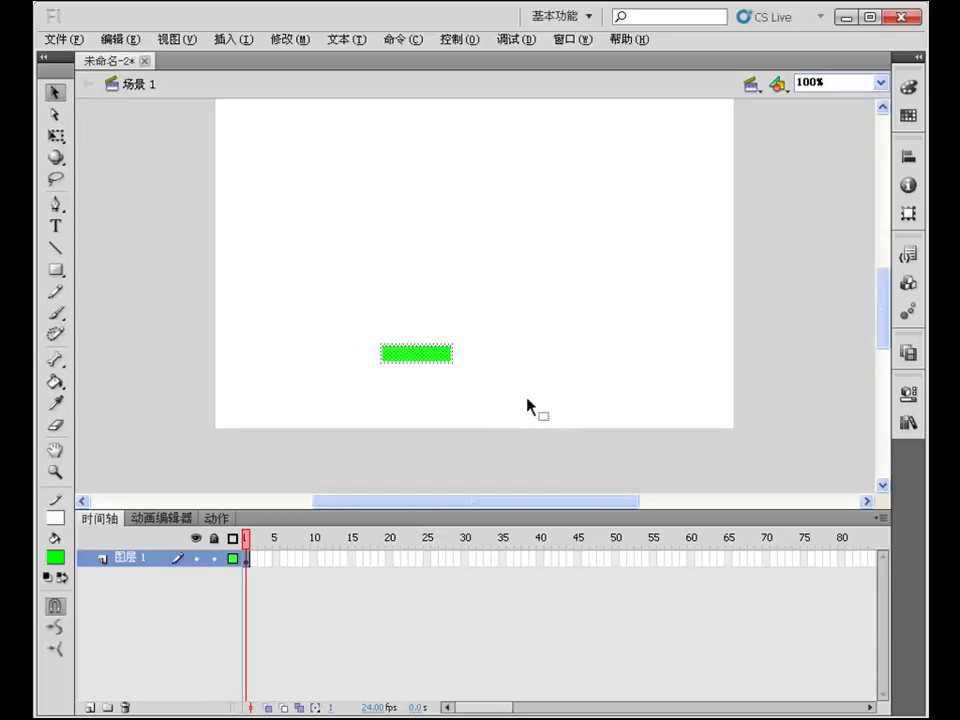
key("F8")
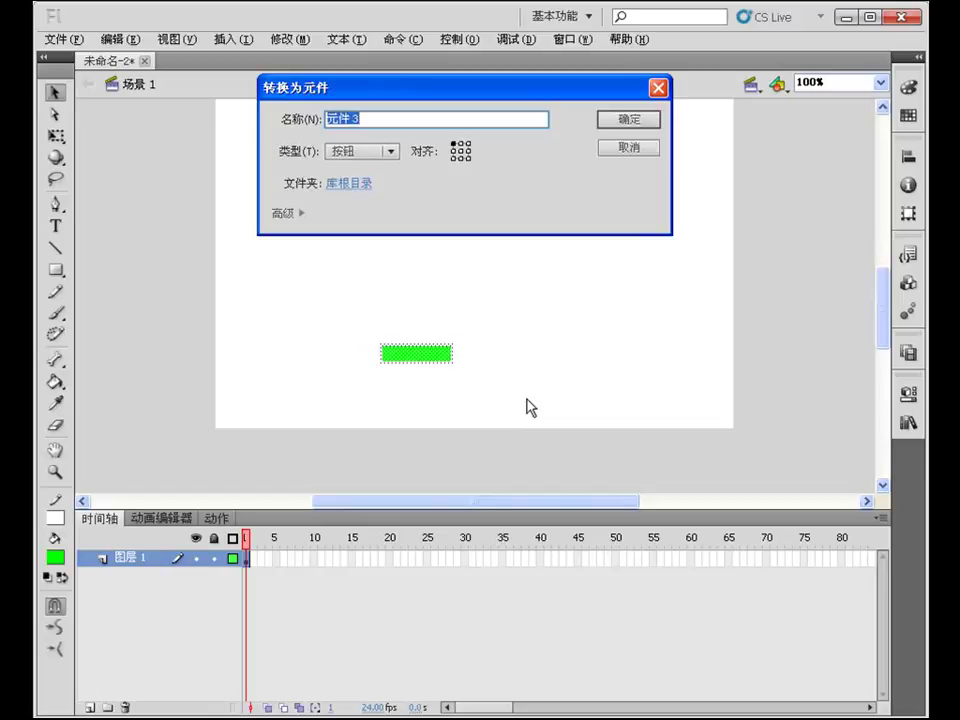
left_click(617, 131)
left_click_drag(441, 360, 716, 420)
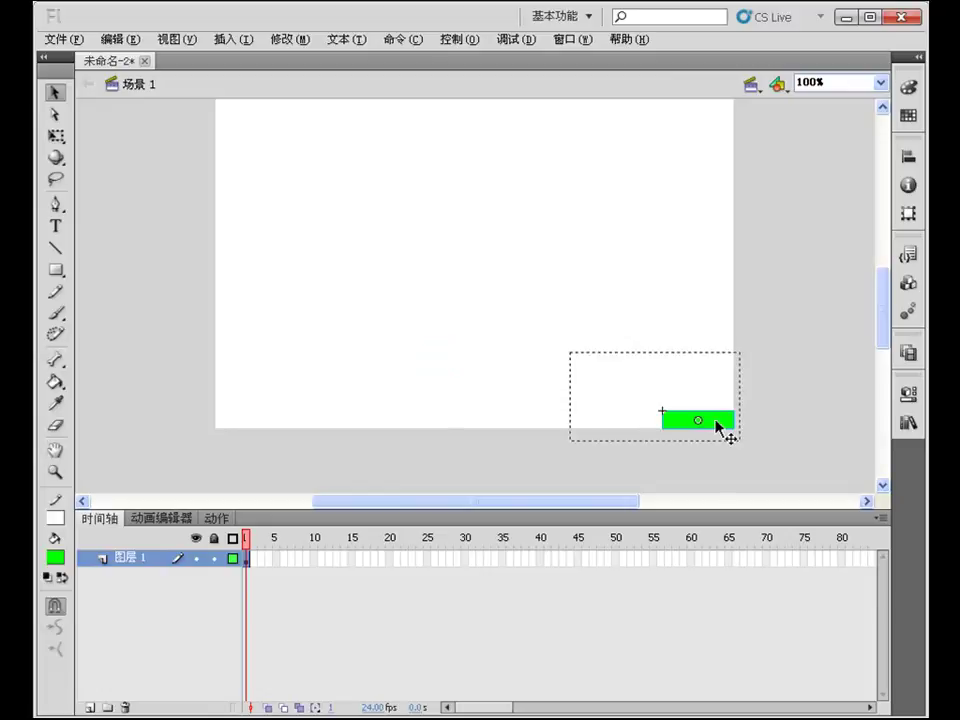
Edit the button so the green rectangle's keyframe sits only in the Hit (点击) state, with the other states empty
double_click(716, 421)
left_click_drag(741, 447, 760, 455)
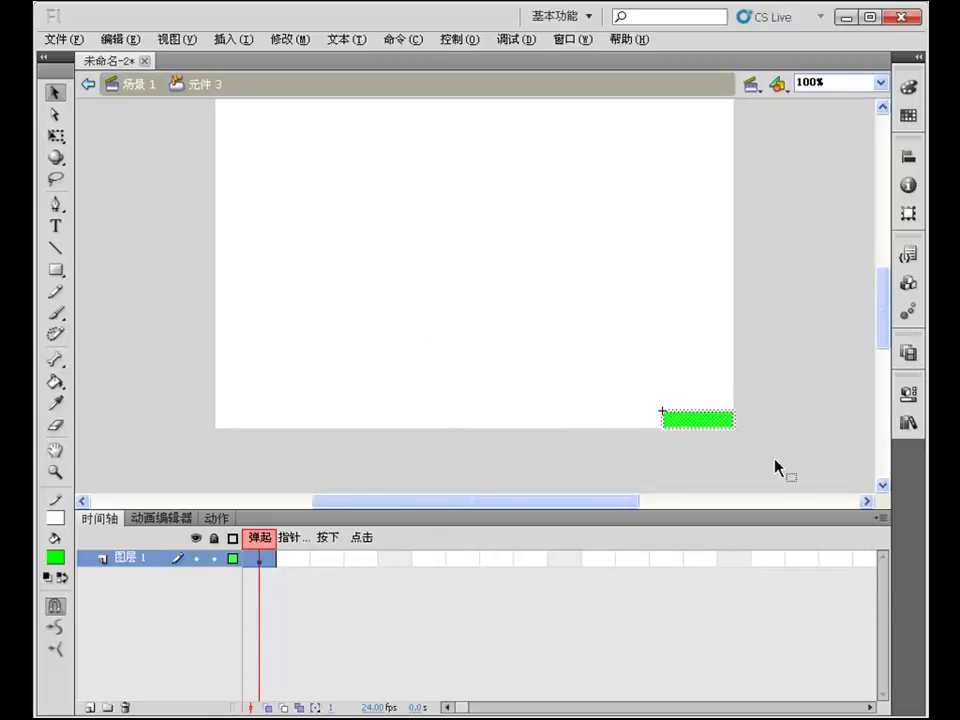
left_click(349, 560)
key("F6")
left_click(422, 483)
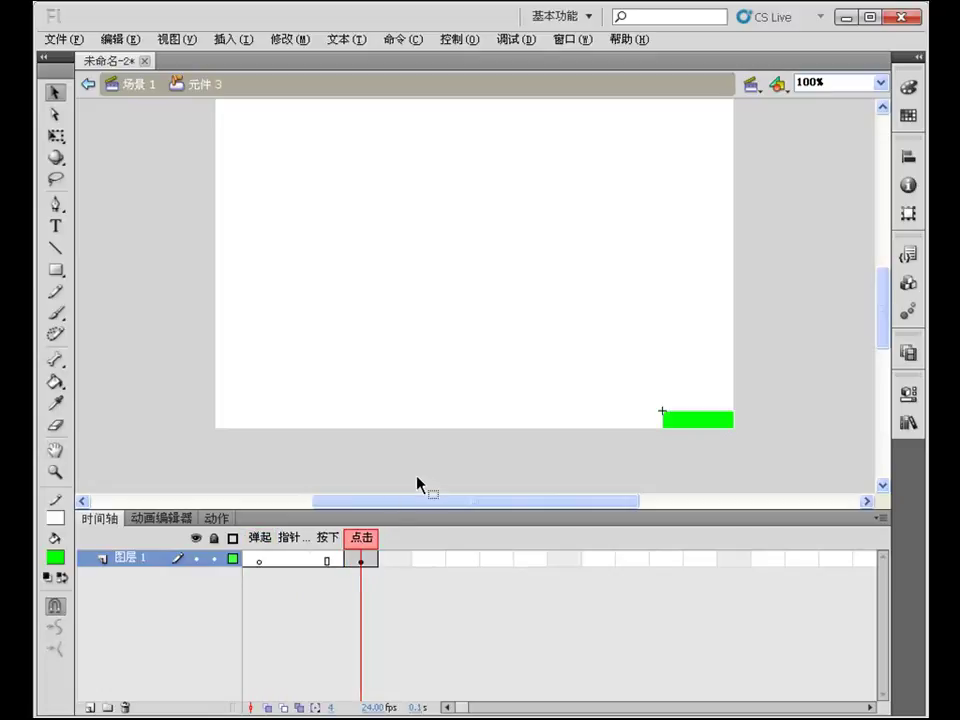
Insert a keyframe in the button's Over (指针) state
left_click(293, 560)
right_click(291, 562)
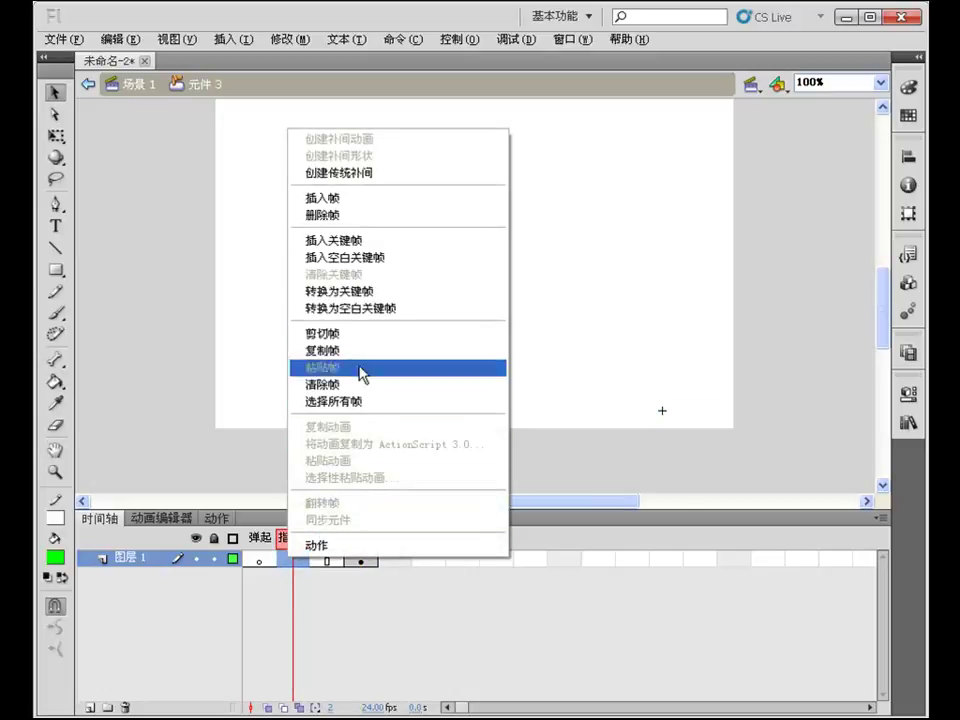
left_click(364, 242)
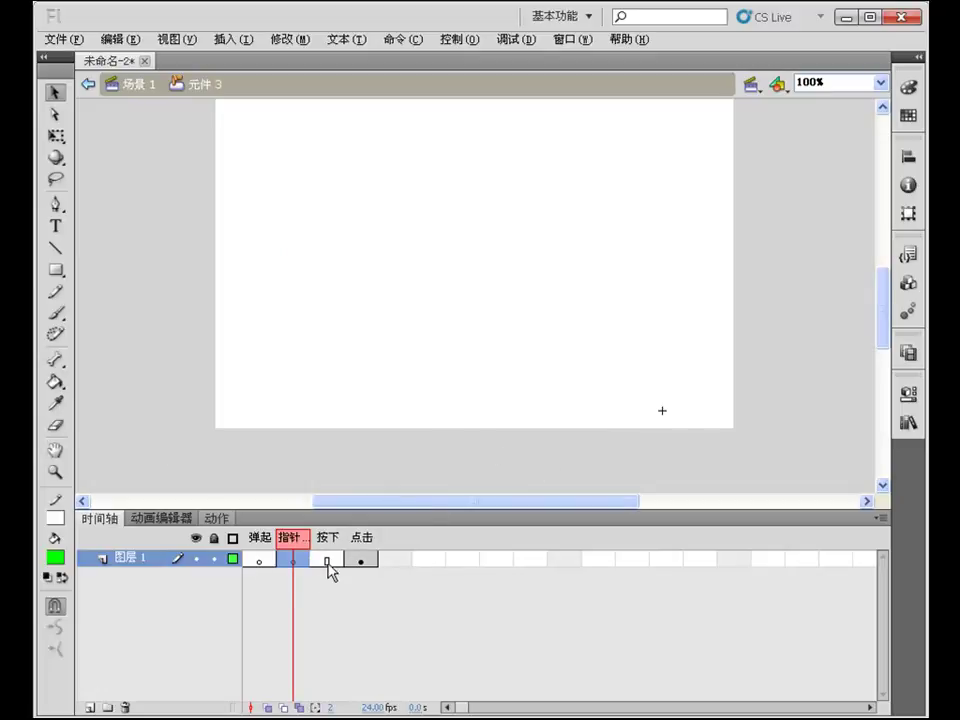
In the Over state, draw a horizontal line across nearly the full stage width near the bottom edge and colour it black
left_click(55, 247)
mouse_move(723, 418)
left_mouse_down()
mouse_move(677, 433)
mouse_move(392, 431)
mouse_move(249, 409)
mouse_move(223, 418)
left_mouse_up()
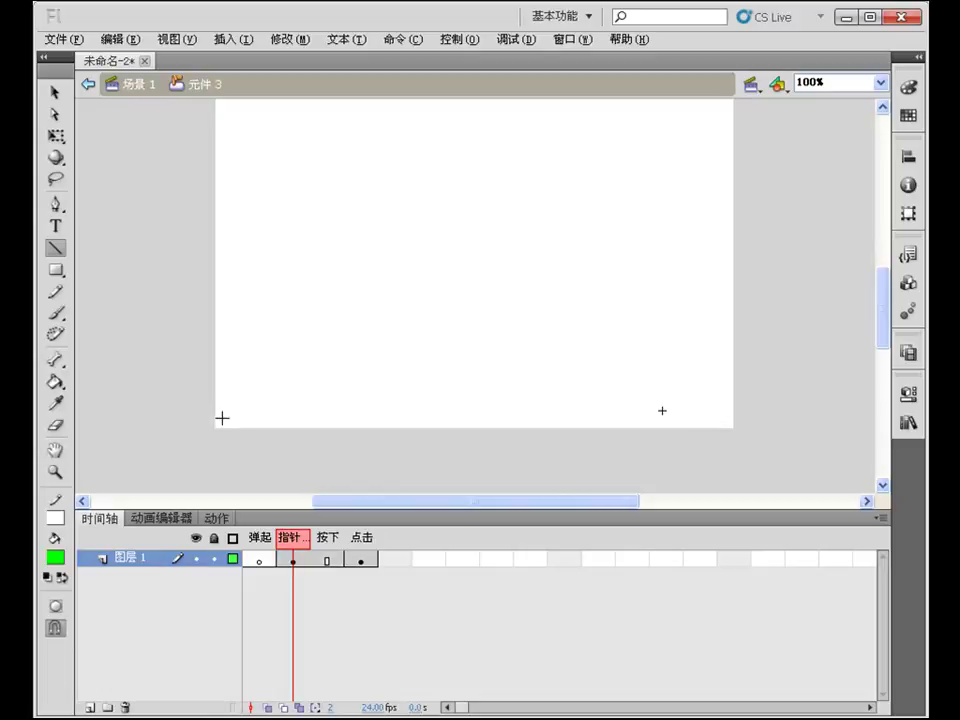
left_click(55, 91)
left_click_drag(137, 270, 889, 495)
left_click(55, 517)
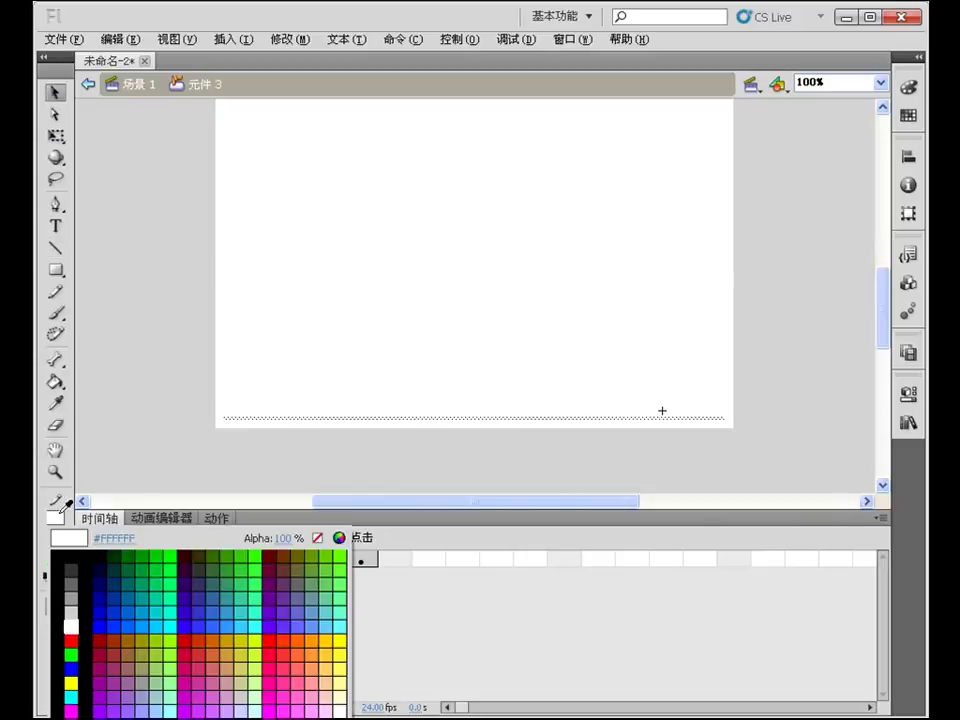
left_click(70, 563)
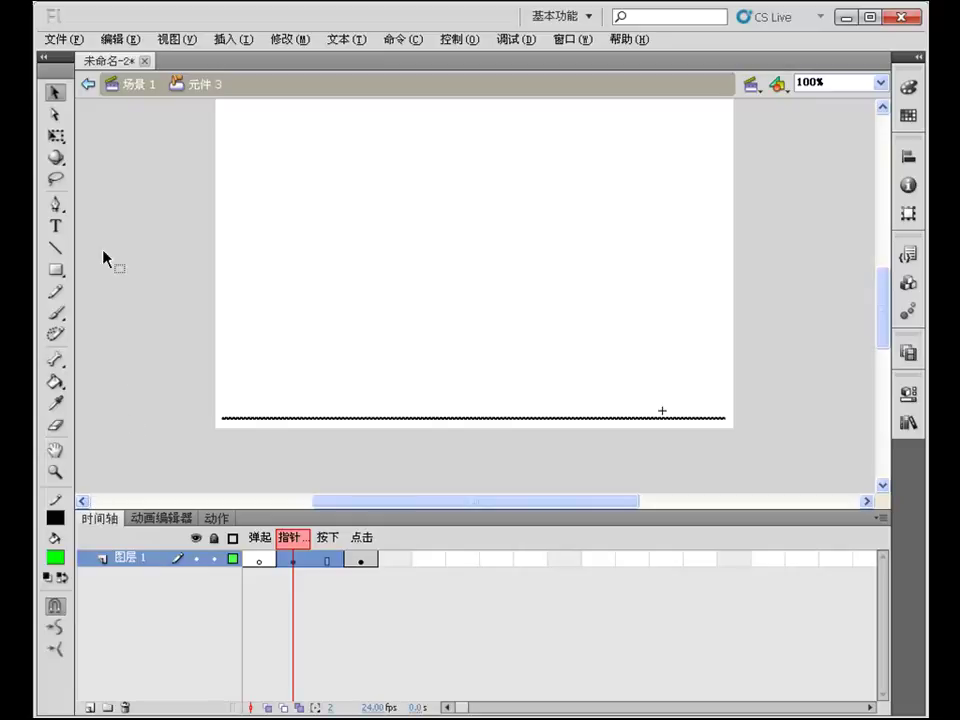
Insert a blank keyframe in the button's Down (按下) state
left_click(328, 562)
left_click(329, 563)
right_click(330, 563)
left_click(340, 263)
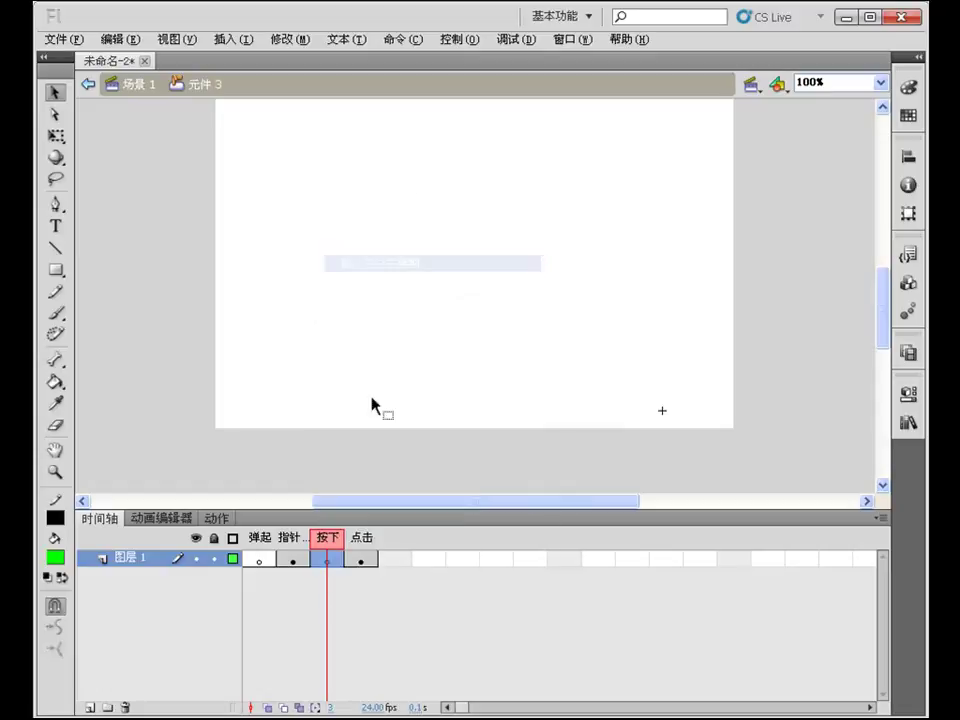
Convert the black line in the Over state to a movie clip (影片剪辑) symbol named 元件 4
left_click(305, 562)
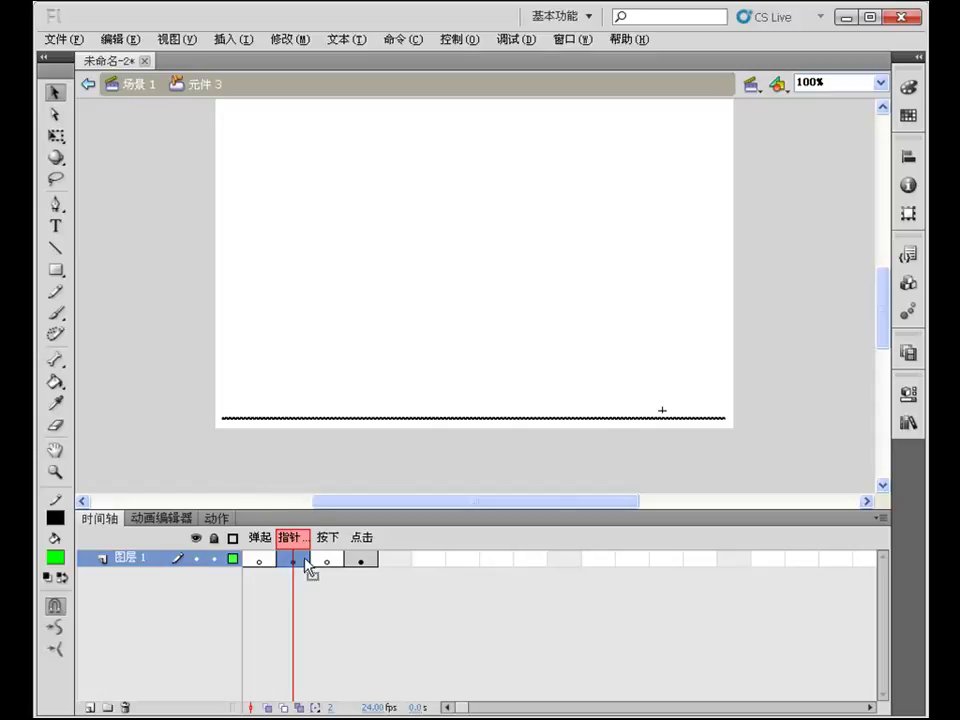
left_click_drag(296, 556, 356, 443)
key("F8")
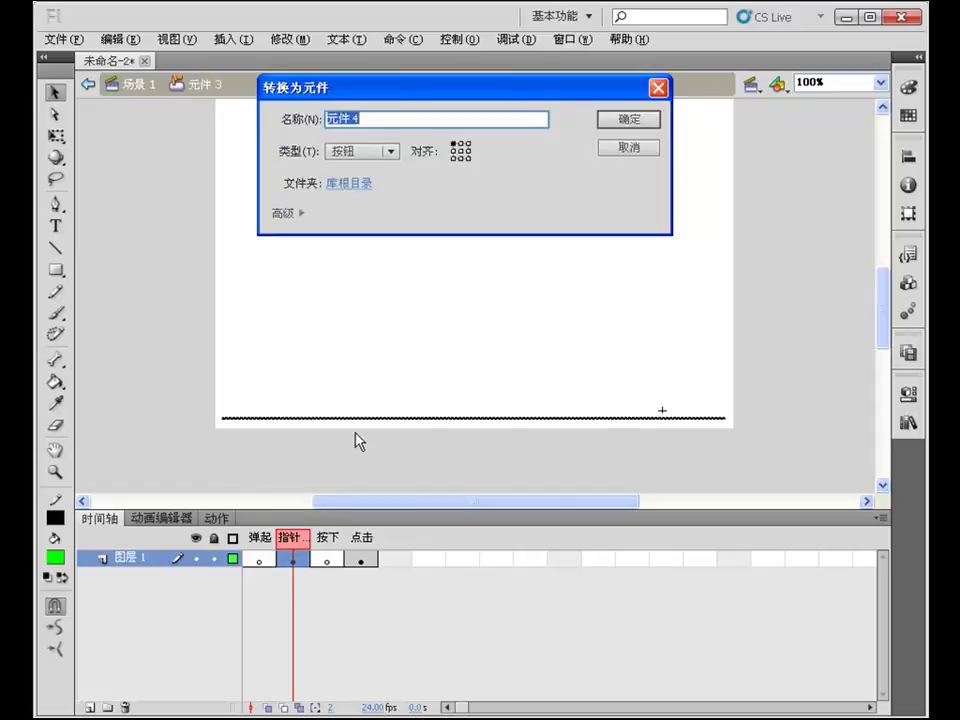
left_click(395, 152)
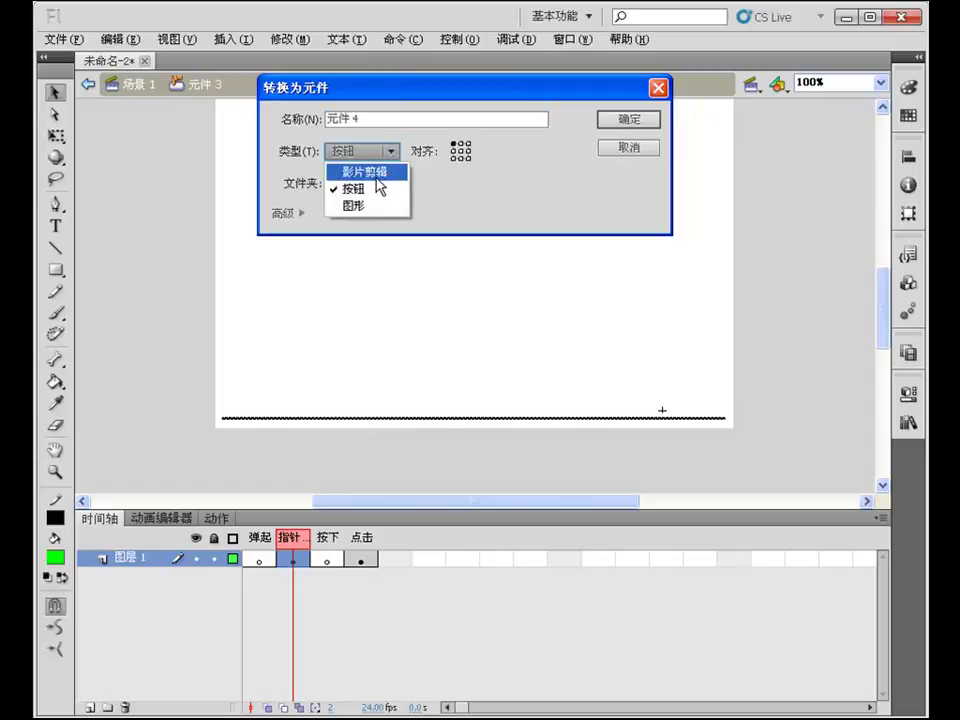
left_click(364, 172)
left_click(619, 122)
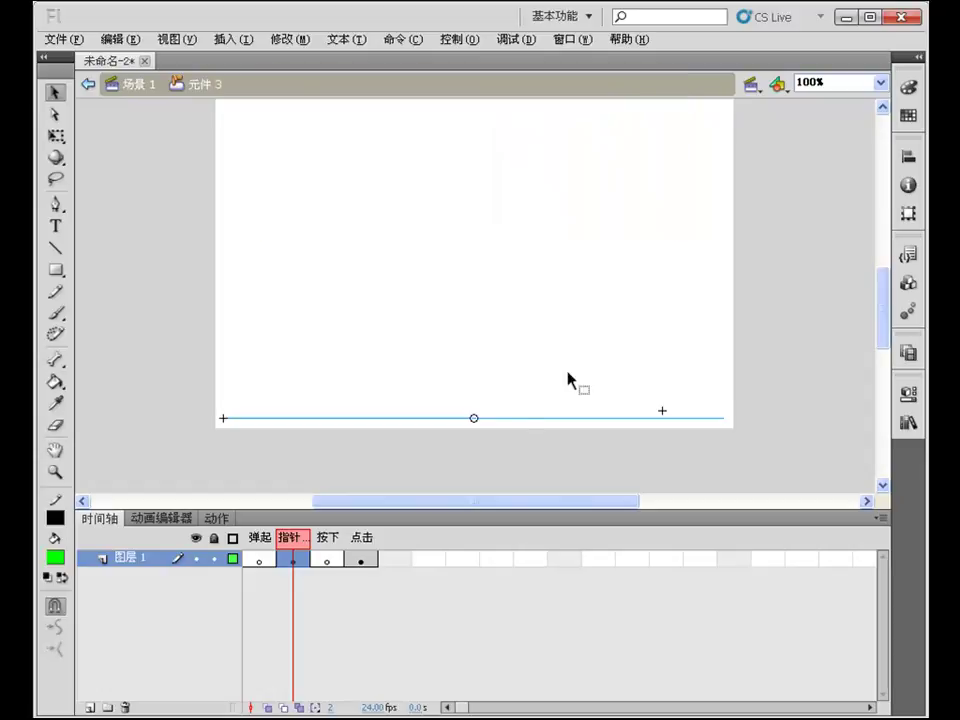
Open the line's movie clip for editing and insert a keyframe at frame 20
double_click(474, 420)
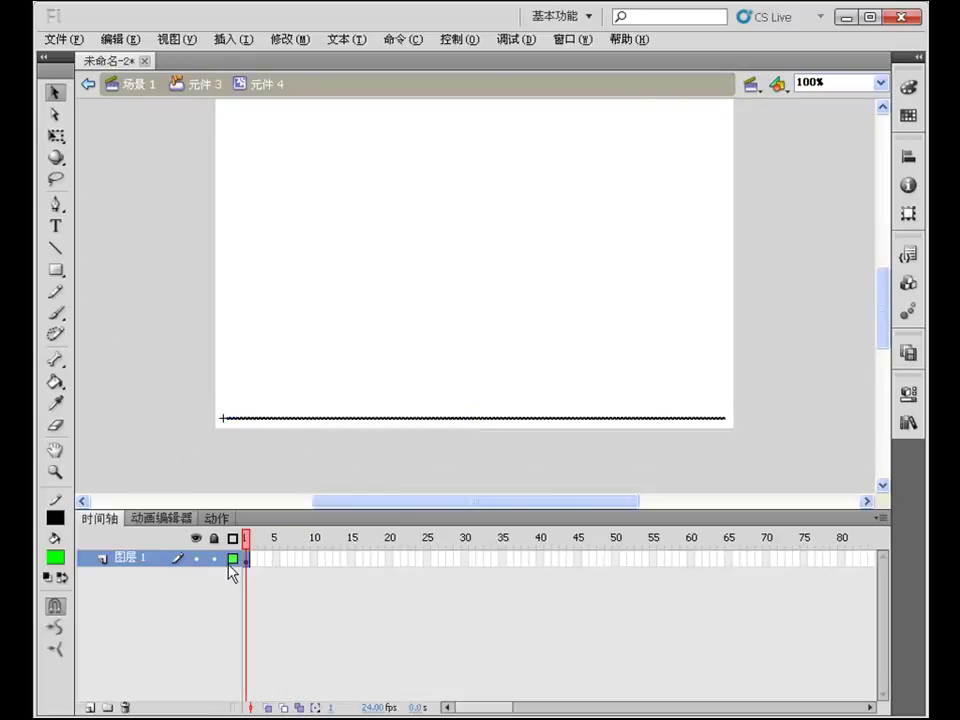
right_click(388, 561)
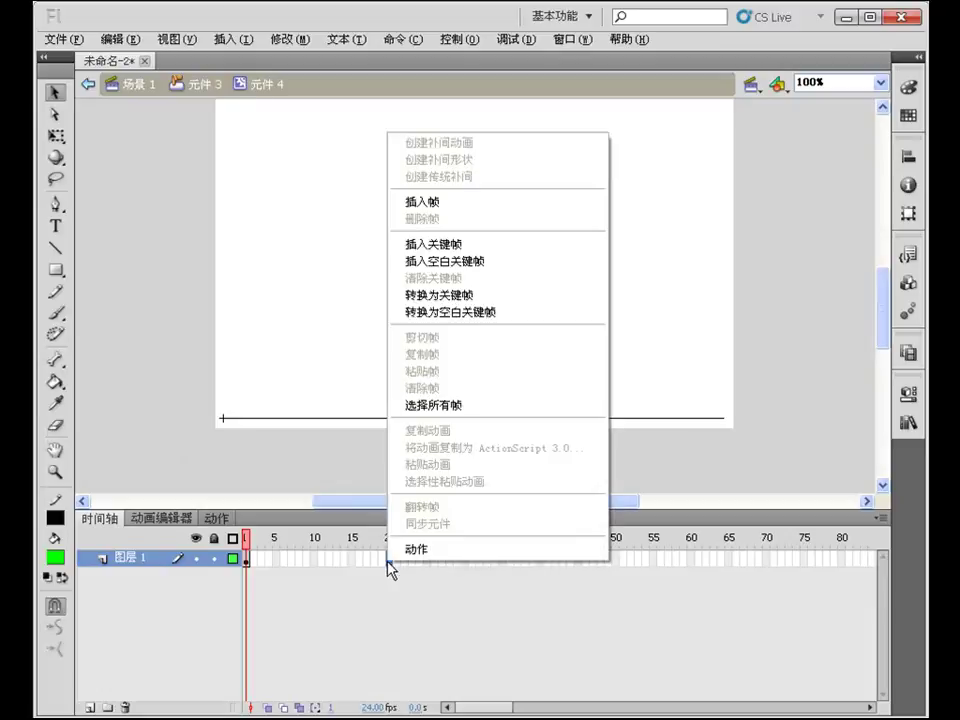
left_click(440, 243)
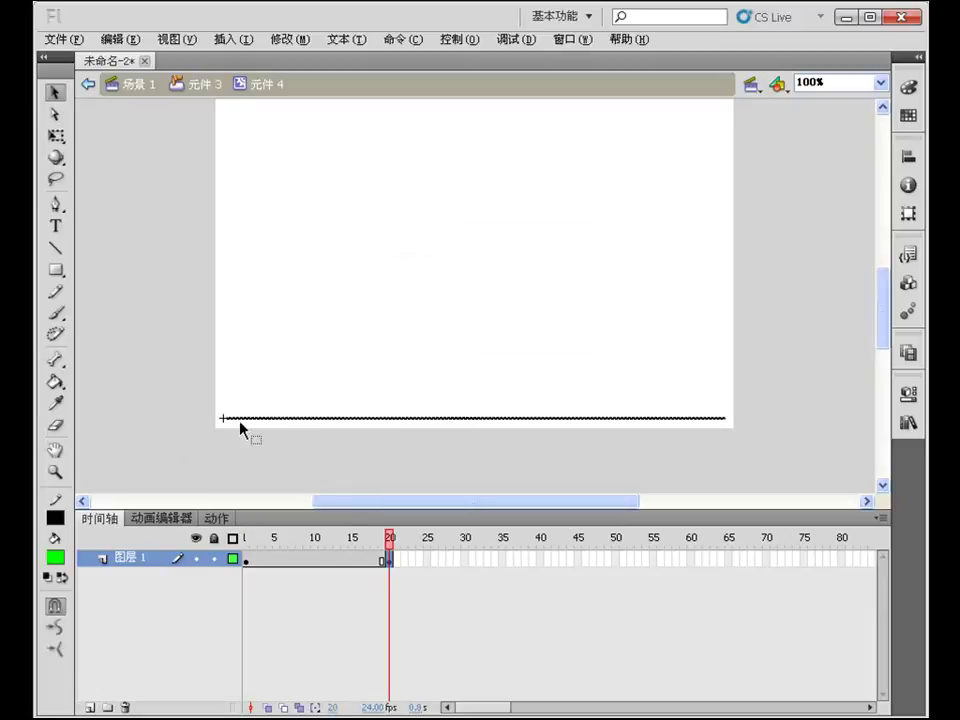
At frame 1 of the movie clip, delete the line except for a short piece at its right end
left_click(247, 566)
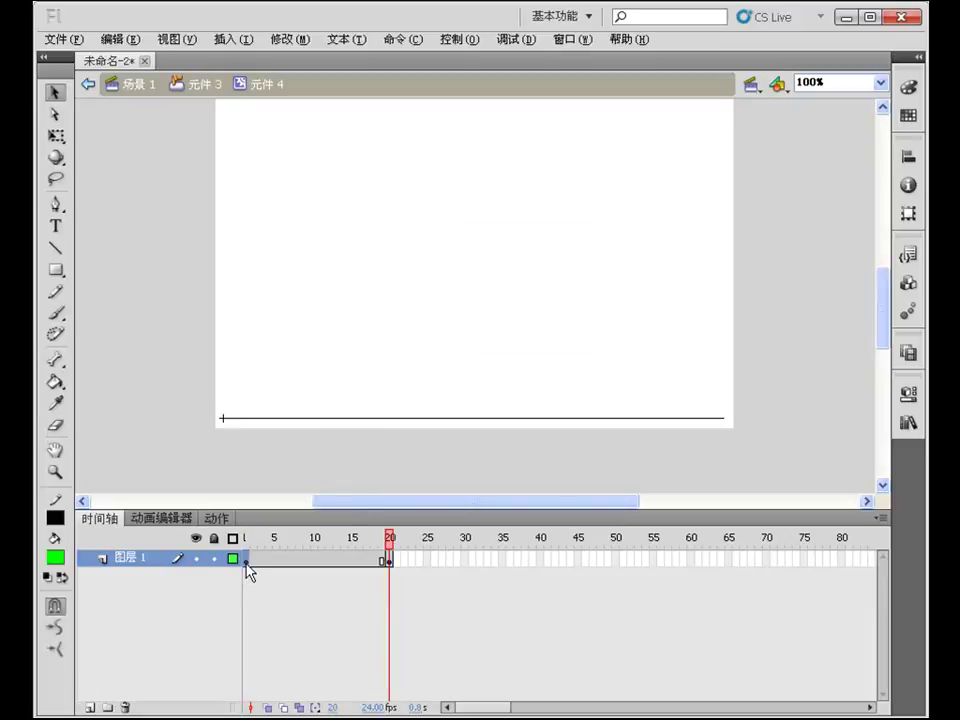
left_click(246, 563)
mouse_move(156, 345)
left_mouse_down()
mouse_move(270, 441)
mouse_move(695, 506)
mouse_move(722, 483)
left_mouse_up()
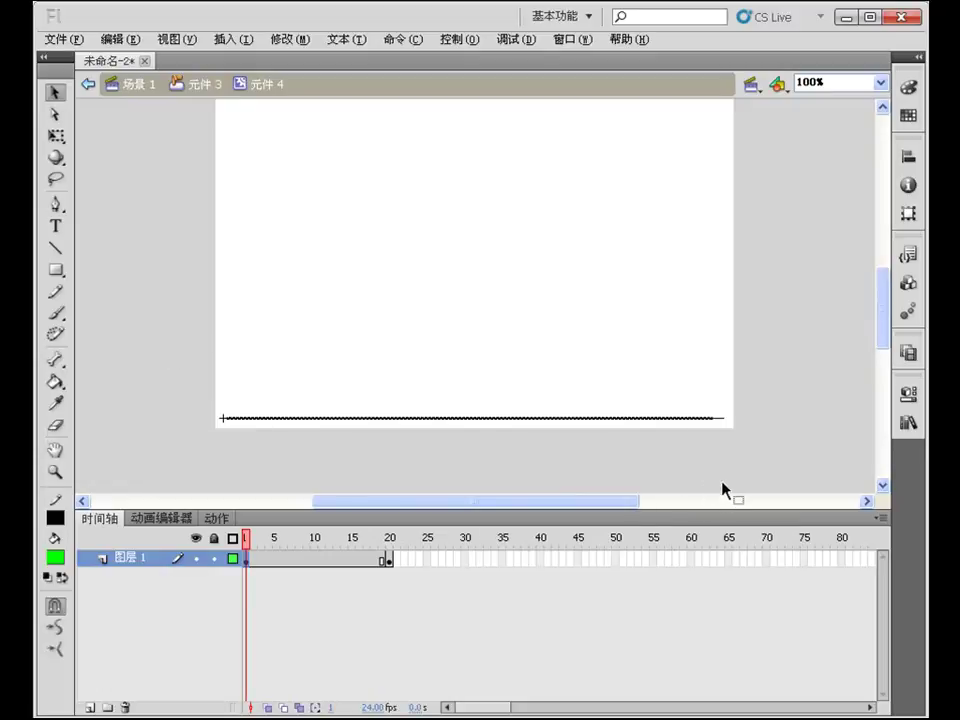
key("Delete")
Create a shape tween between frames 1 and 20 and scrub the timeline to check the growing line
left_click(343, 562)
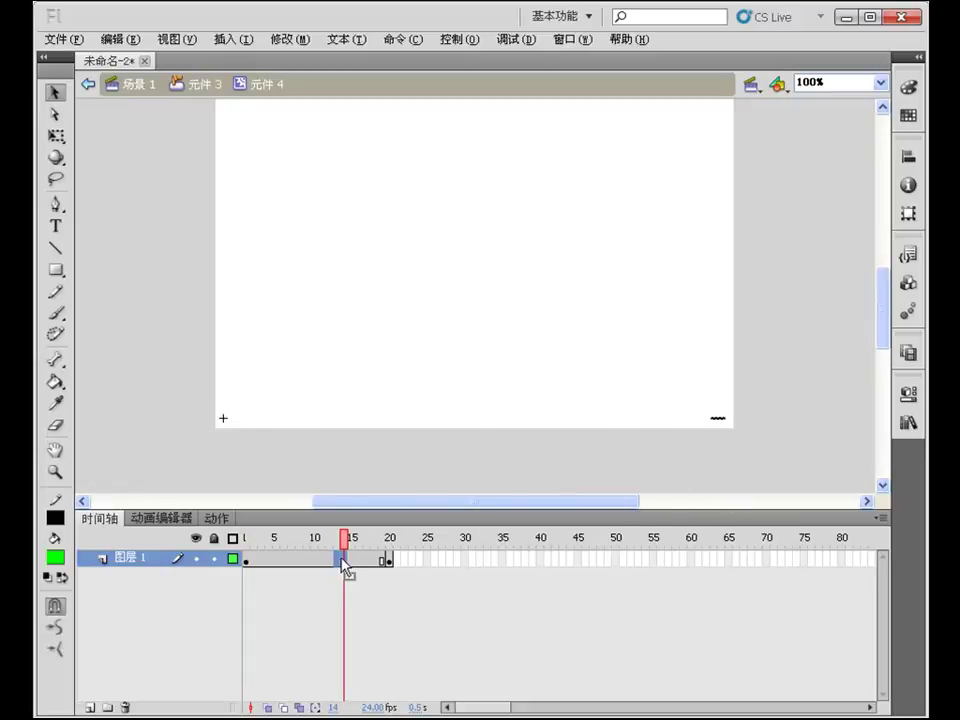
right_click(343, 562)
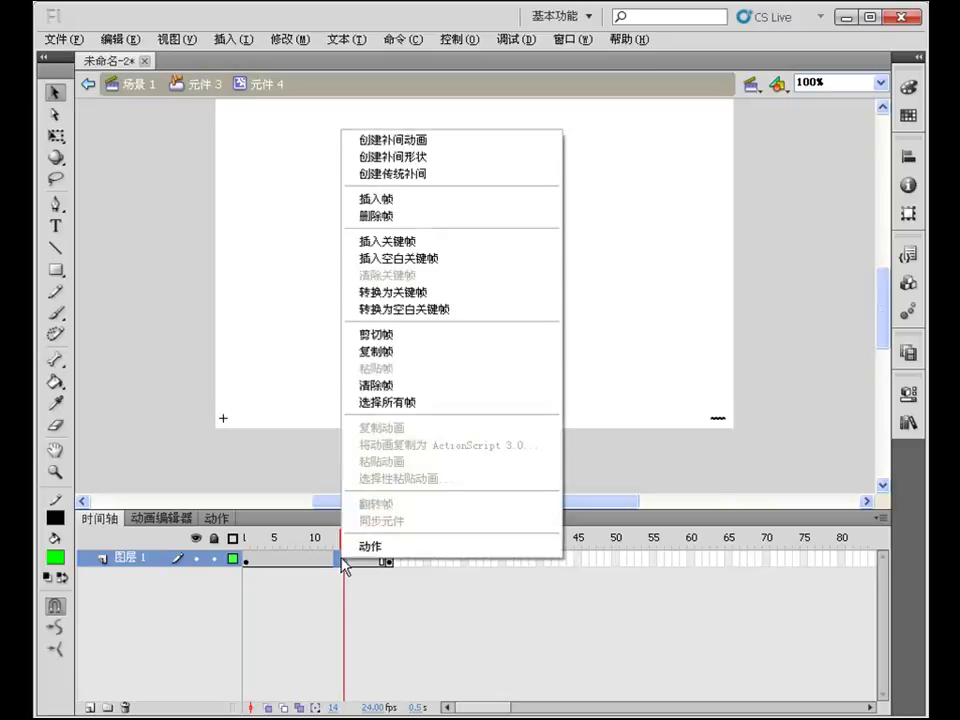
left_click(406, 160)
left_click_drag(348, 545, 198, 548)
Insert a keyframe at frame 35 of the movie clip to hold the full line
mouse_move(389, 558)
left_mouse_down()
mouse_move(519, 561)
mouse_move(503, 562)
left_mouse_up()
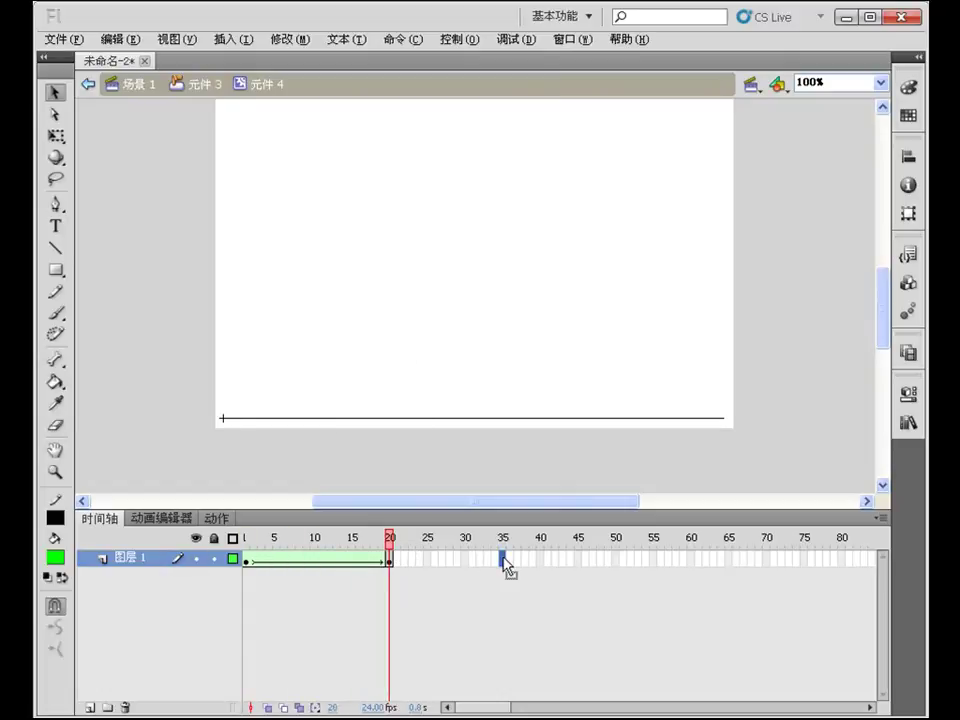
right_click(503, 562)
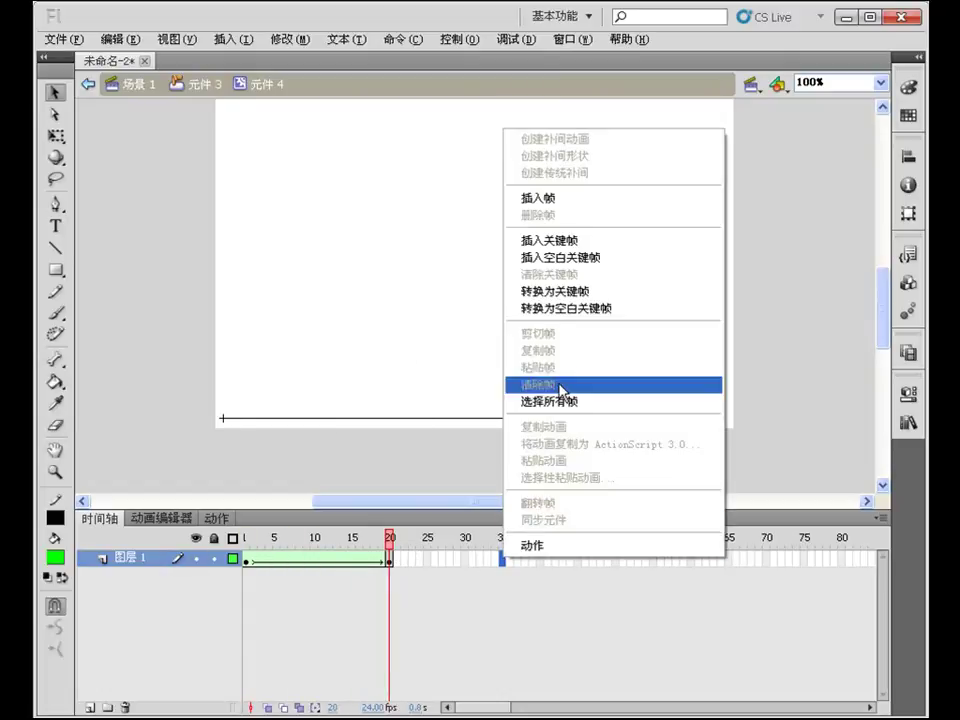
left_click(561, 246)
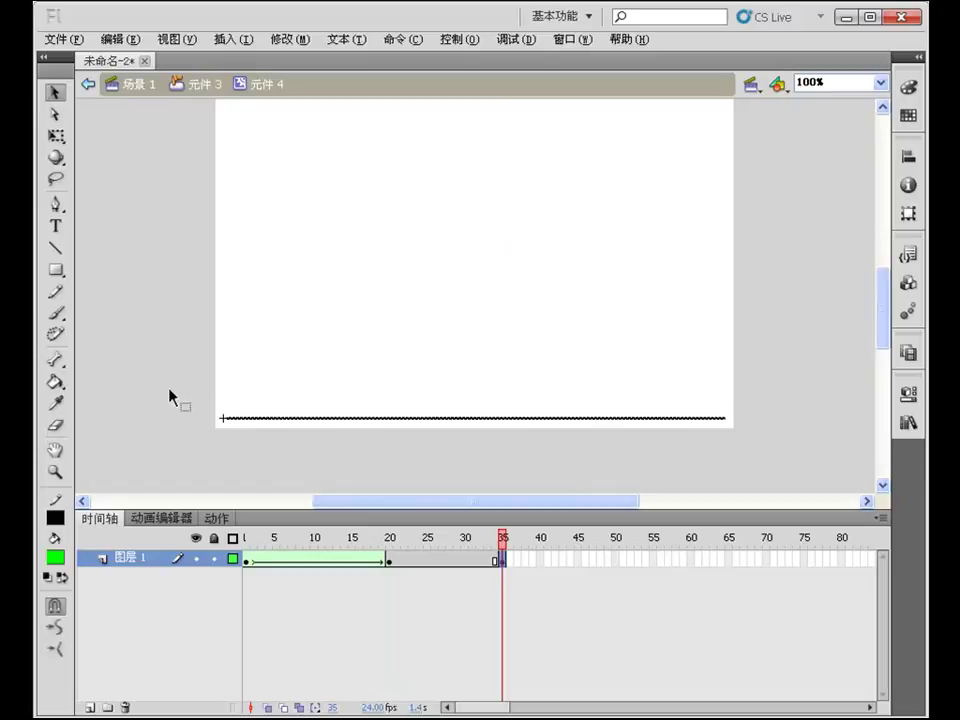
Test the movie to check the line animation when rolling over the invisible button, and close the preview
key("ctrl+Return")
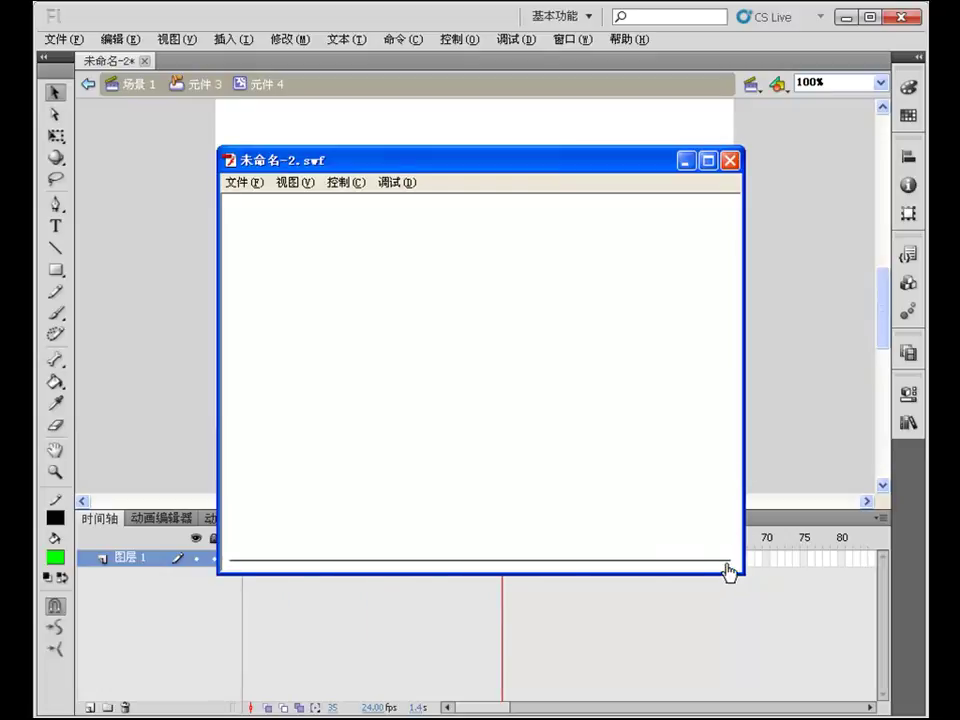
left_click(729, 163)
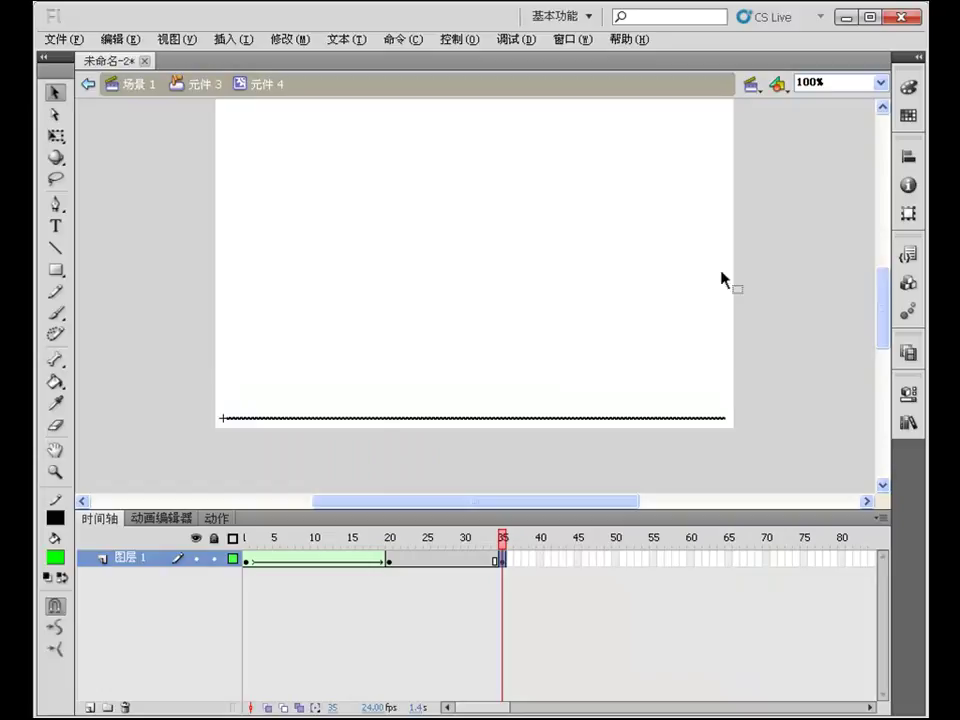
Return to 场景 1, paste a copy of the invisible button directly above the original, and select both instances
double_click(745, 400)
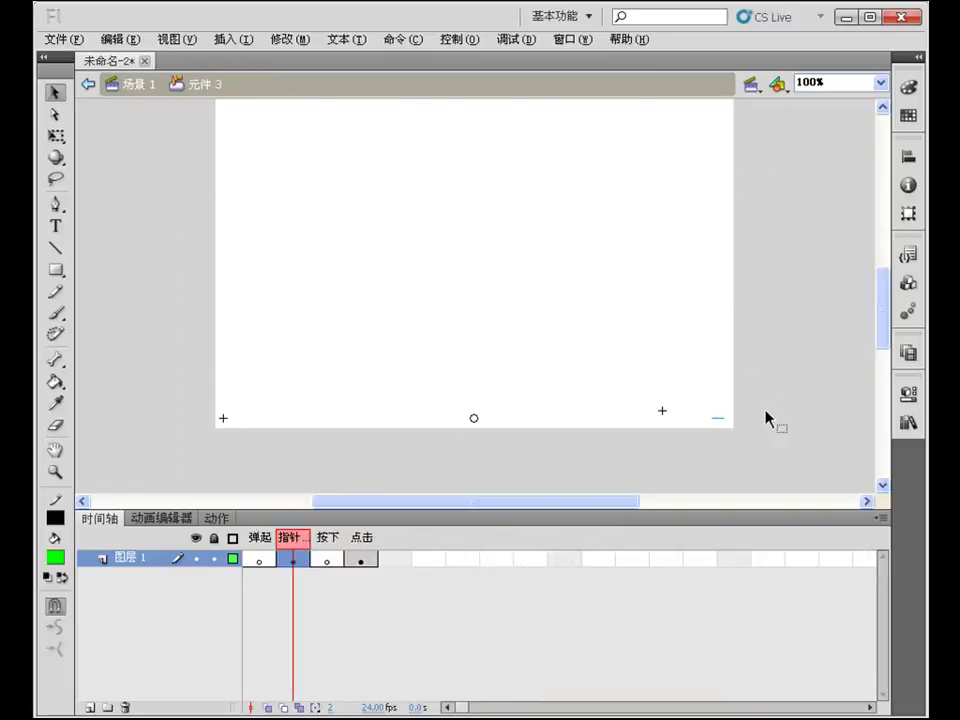
left_click(767, 412)
double_click(760, 427)
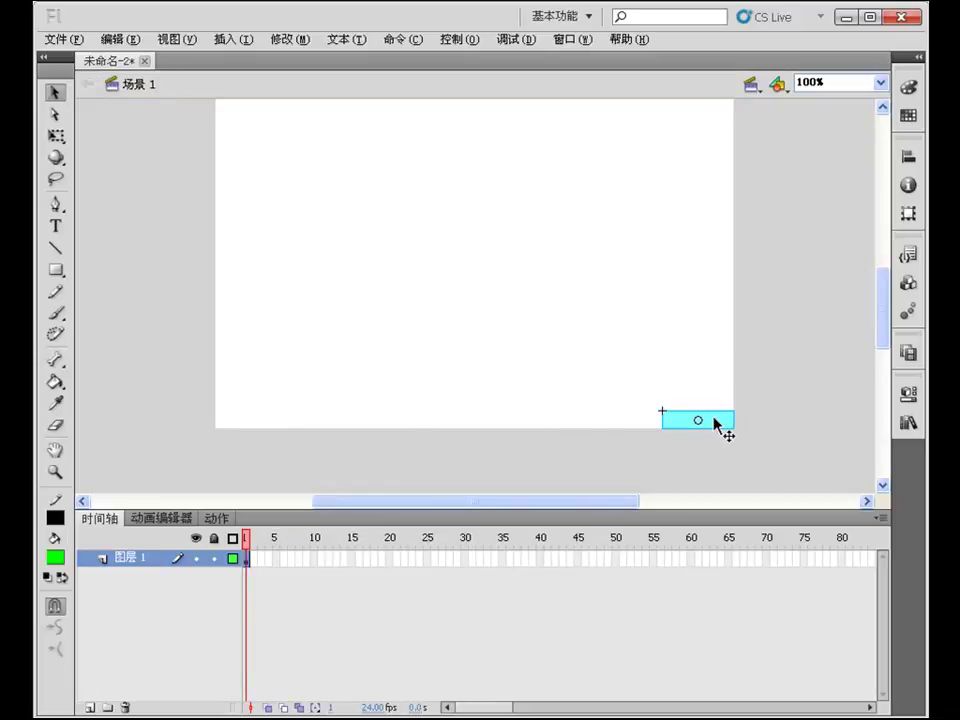
key("ctrl+v")
left_click_drag(502, 305, 725, 409)
left_click_drag(765, 360, 663, 482)
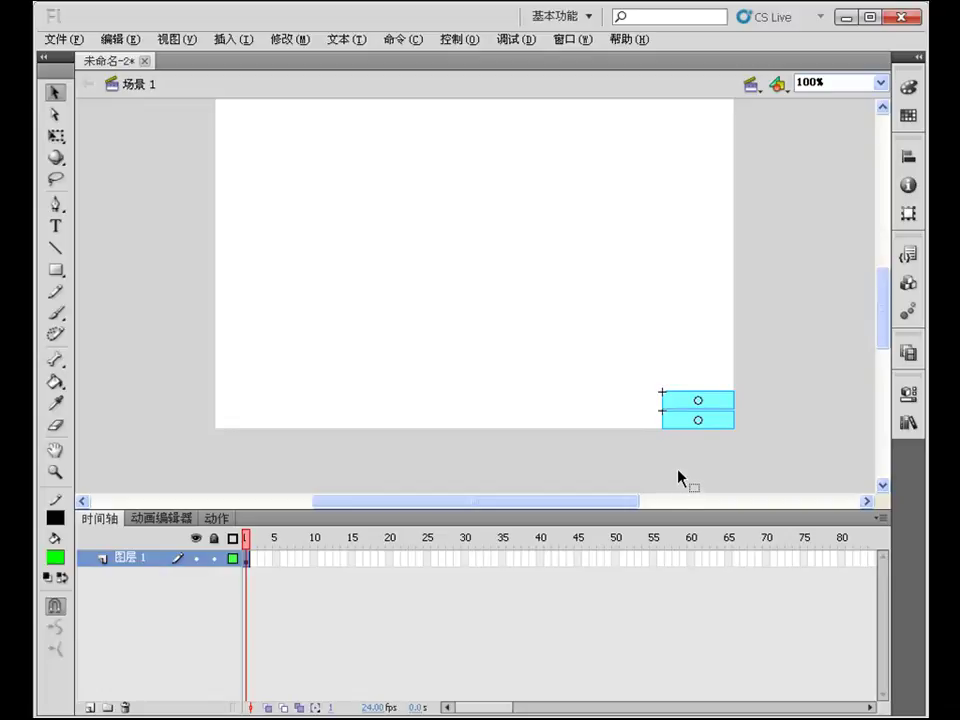
Duplicate the stacked invisible buttons upward twice to form a column of eight instances, and select the whole column
key("ctrl+v")
left_click_drag(498, 285, 714, 364)
left_click_drag(765, 317, 765, 405)
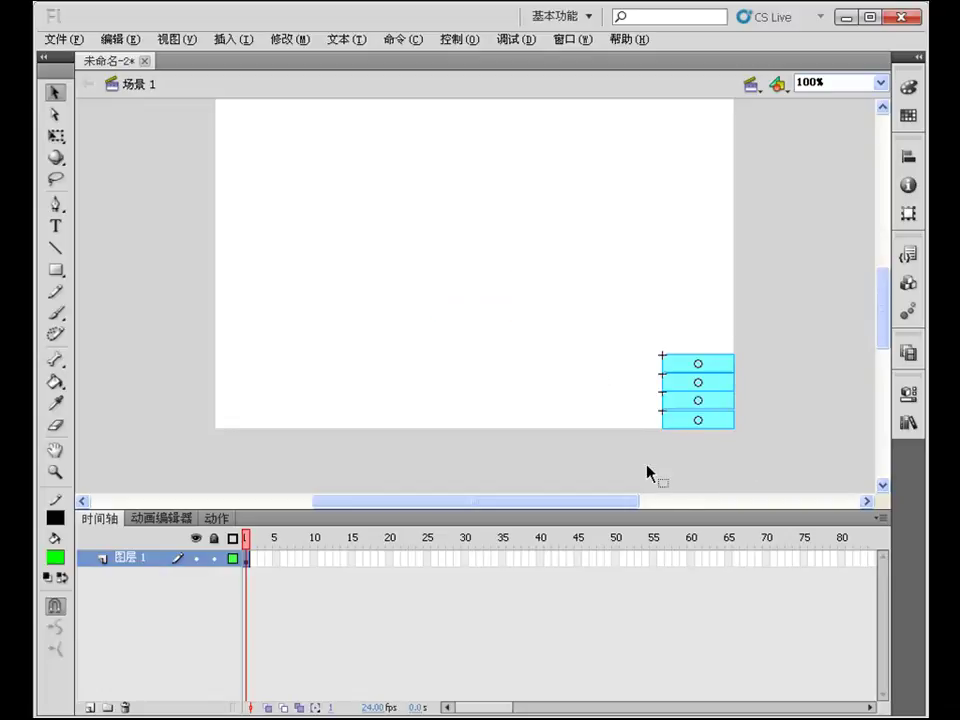
key("ctrl+c")
key("ctrl+v")
left_click_drag(514, 306, 735, 309)
left_click_drag(763, 257, 640, 447)
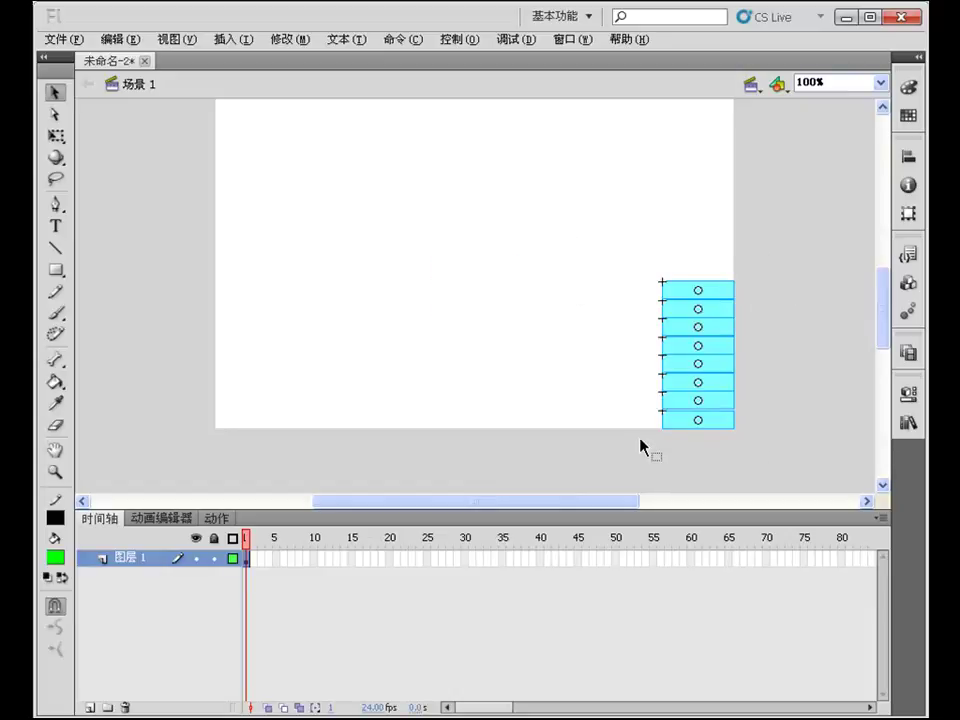
Paste a copy of the eight selected buttons directly above them to extend the column to sixteen instances
key("ctrl+c")
key("ctrl+v")
left_click_drag(491, 335, 712, 244)
left_click(799, 292)
Test the movie to check the line animations along the column of invisible buttons, and close the preview
key("ctrl+Return")
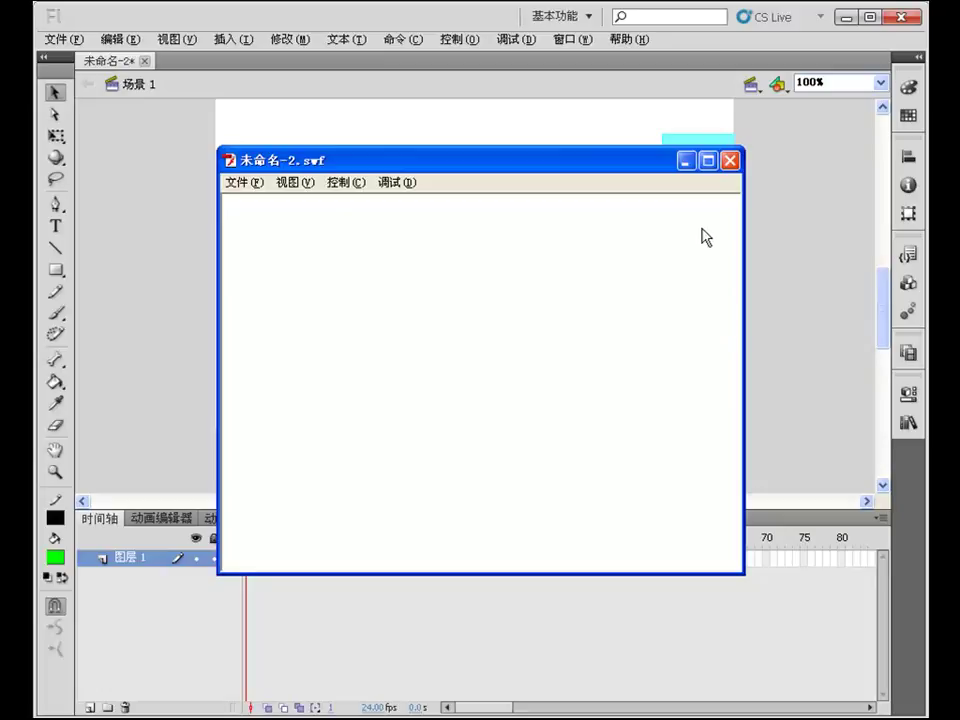
left_click(720, 358)
left_click(720, 378)
left_click(718, 400)
left_click(729, 430)
left_click(731, 160)
Delete all the invisible buttons from the stage and draw a green circle with a black outline using the Oval tool
left_click_drag(595, 122, 801, 502)
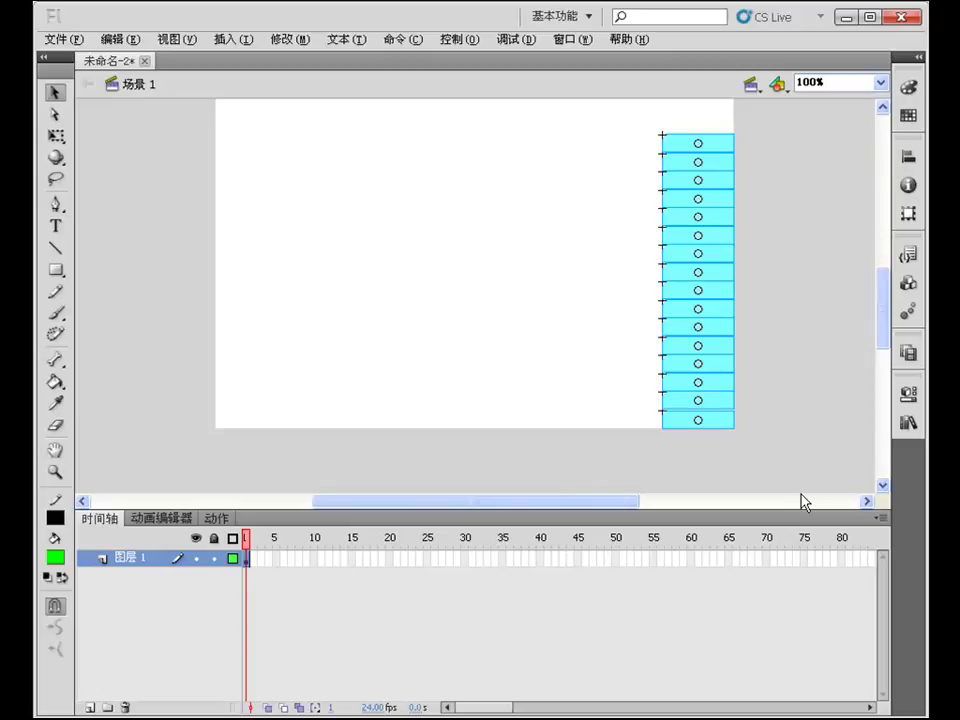
key("Delete")
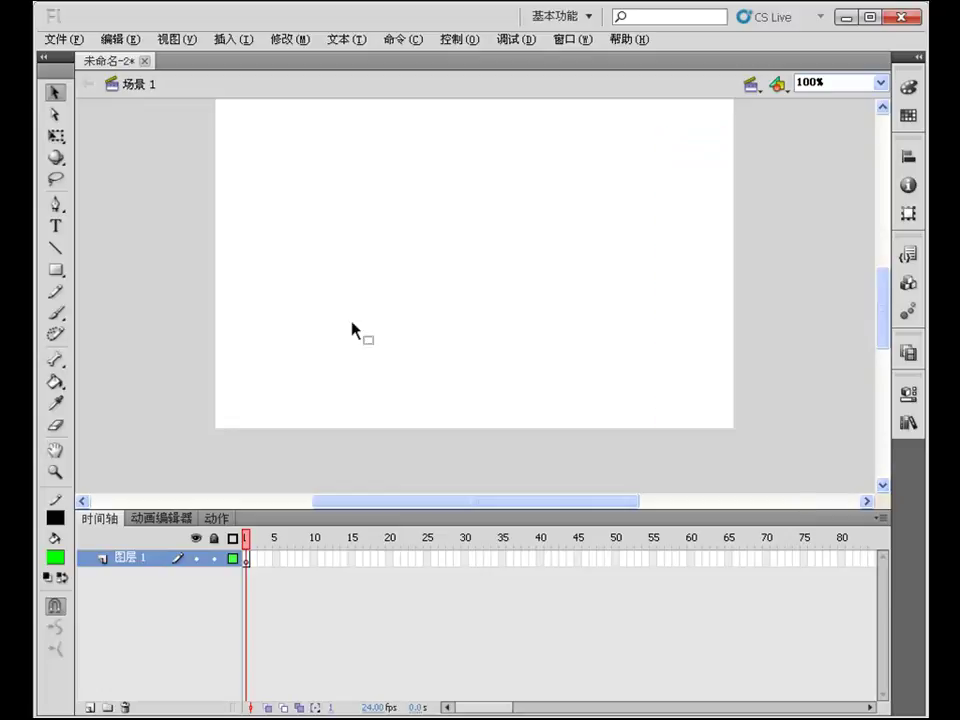
left_click_drag(60, 272, 105, 289)
left_click_drag(320, 188, 440, 310)
left_click(58, 94)
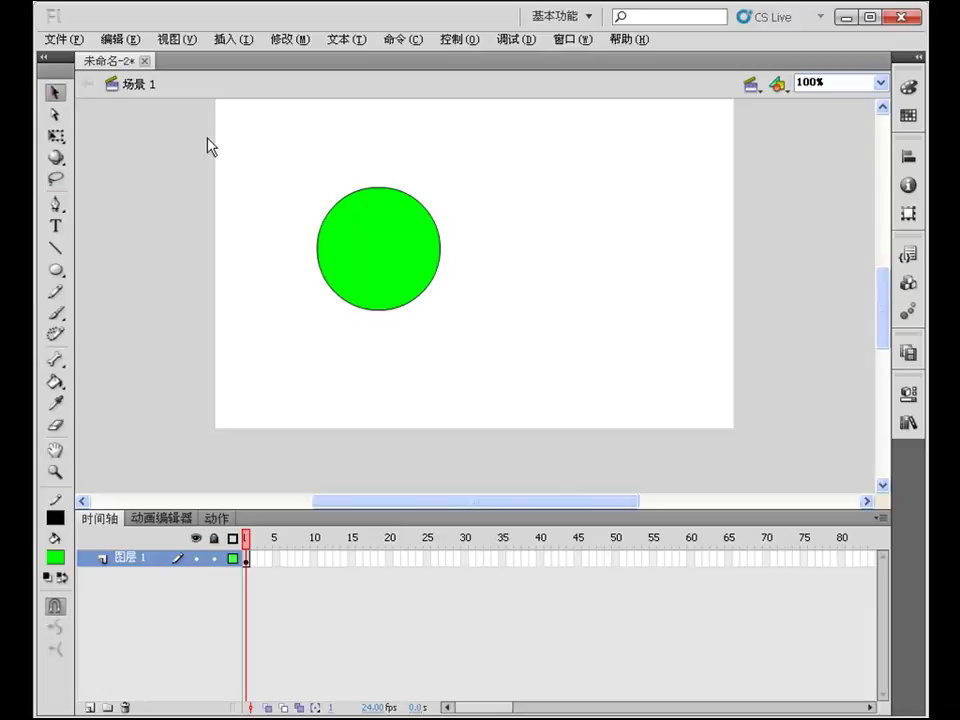
Convert the whole green circle, fill and outline, to a button (按钮) symbol
left_click_drag(216, 152, 527, 357)
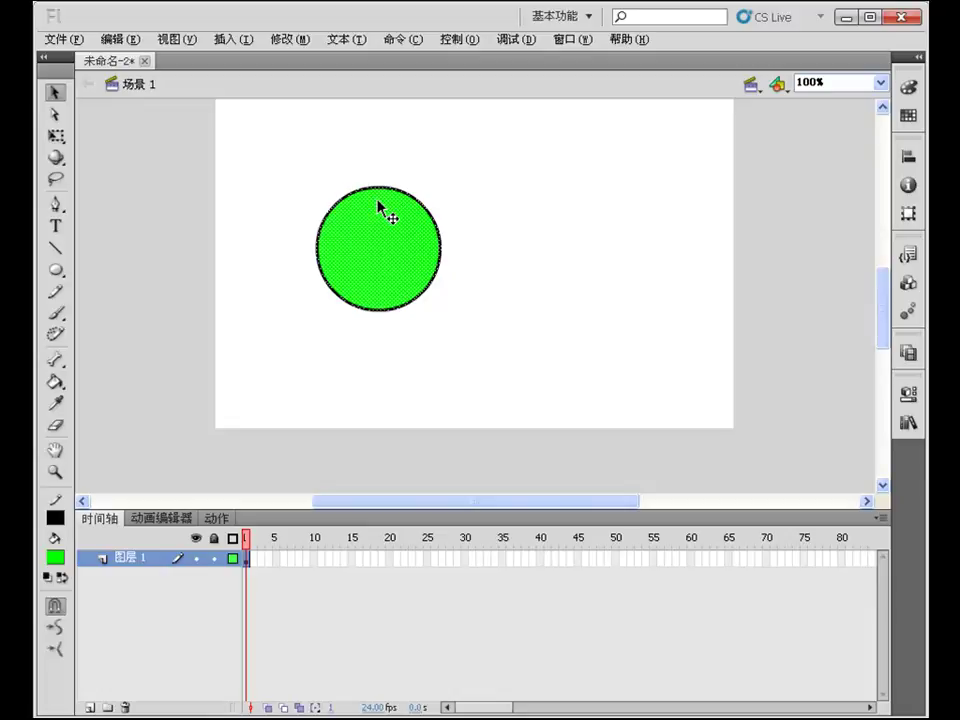
key("F8")
left_click(390, 151)
left_click(402, 188)
left_click(628, 119)
left_click(497, 321)
Open the circle button for editing and insert a keyframe in its Over (指针经过) state
left_click(388, 272)
double_click(388, 272)
left_click_drag(273, 170, 505, 345)
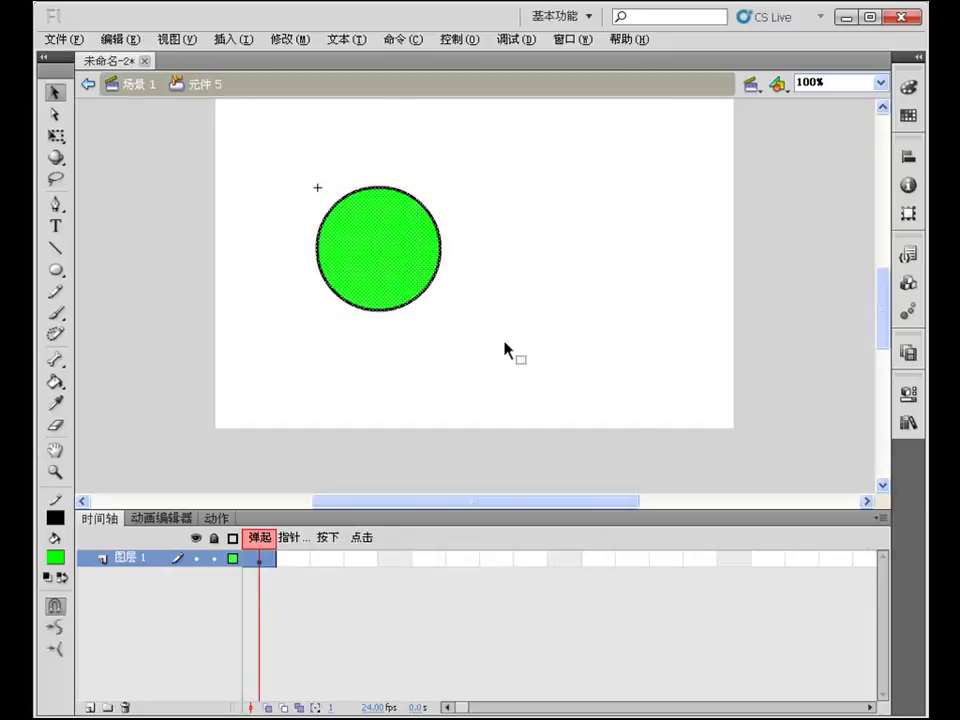
left_click(304, 560)
right_click(304, 561)
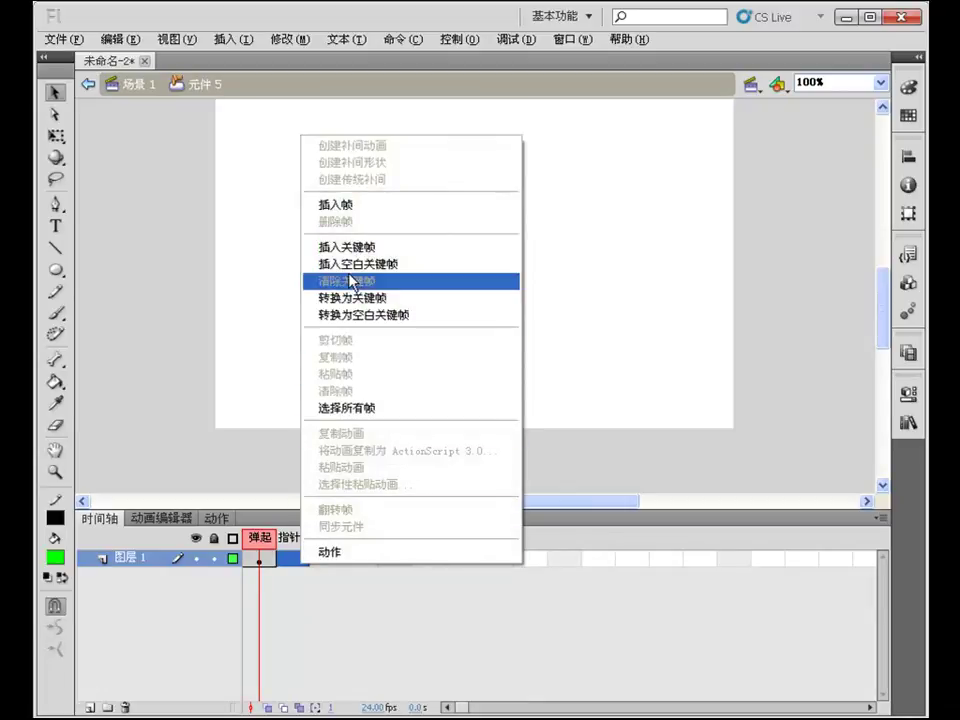
left_click(354, 250)
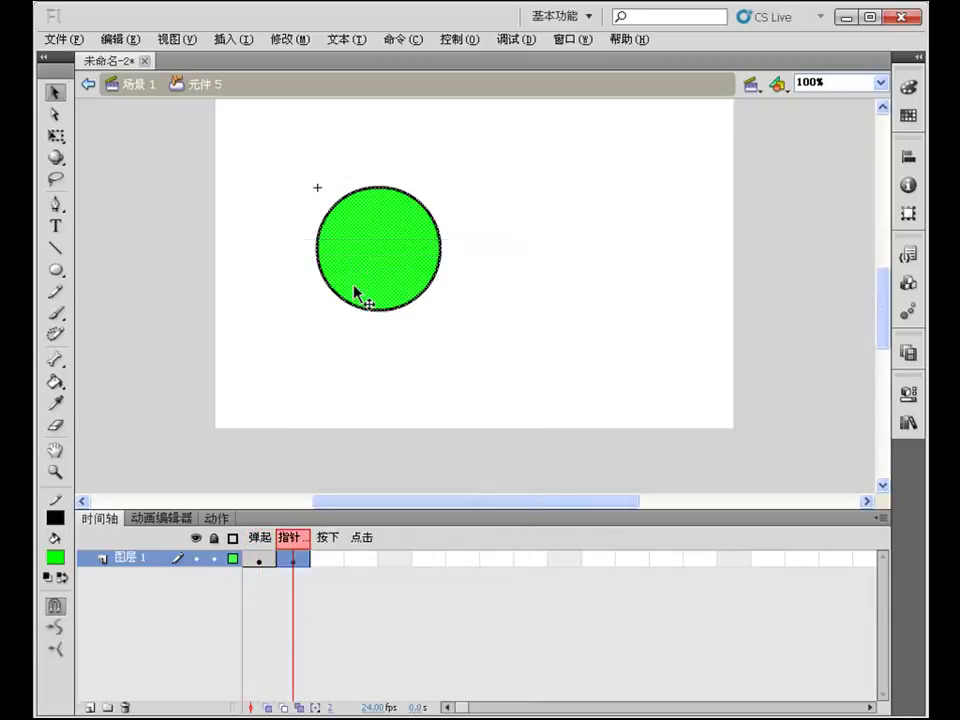
left_click(303, 410)
left_click(260, 563)
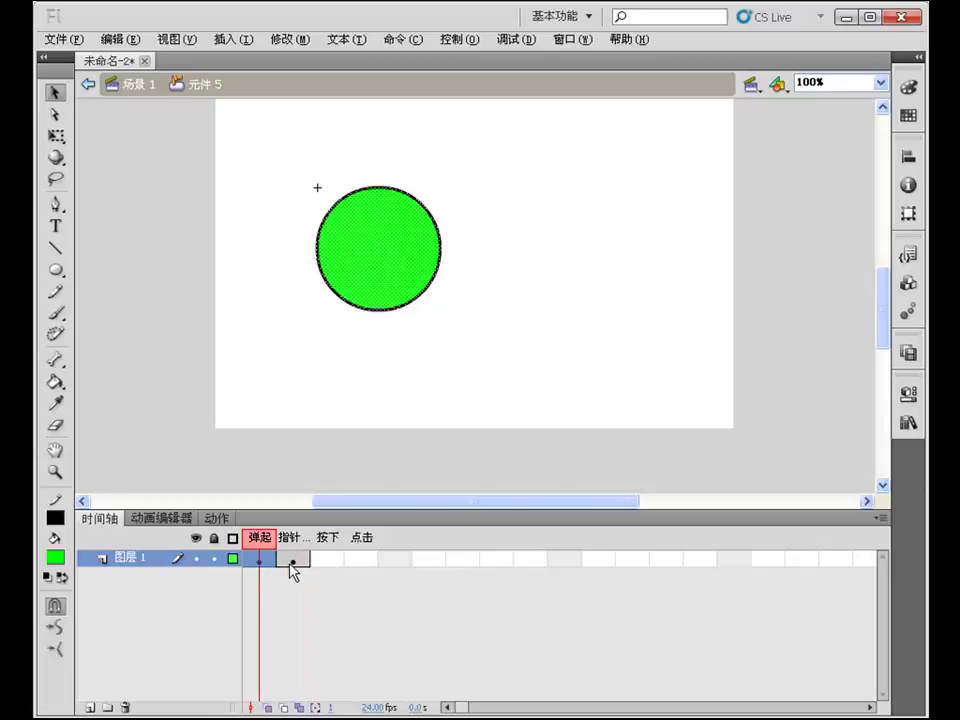
left_click(291, 565)
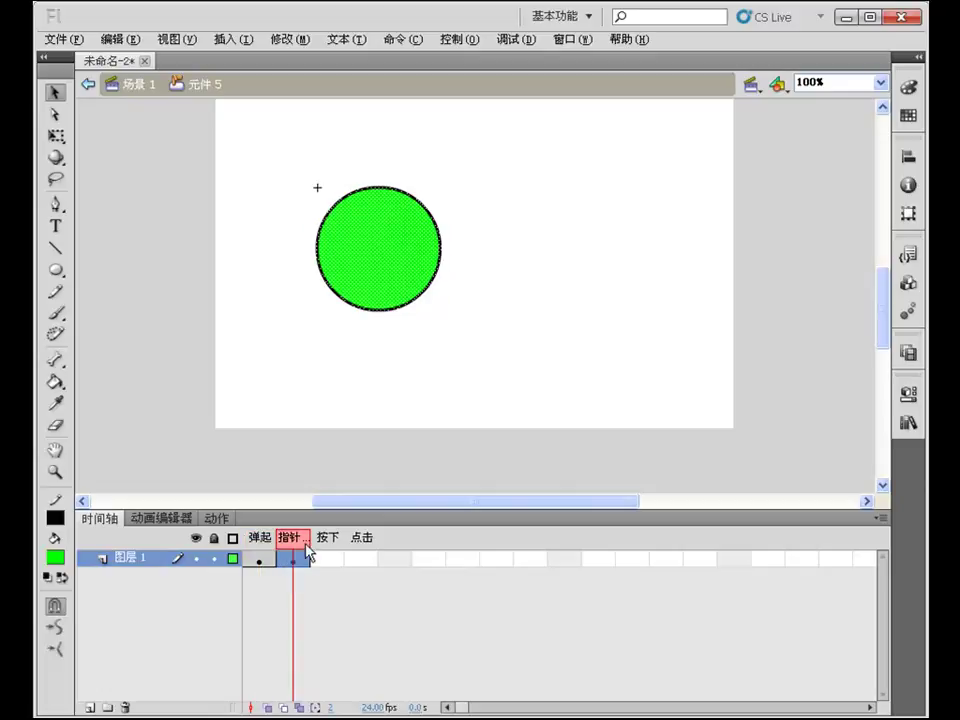
Convert the circle in the button's Over state to a movie clip (影片剪辑) symbol
left_click_drag(279, 159, 531, 367)
key("F8")
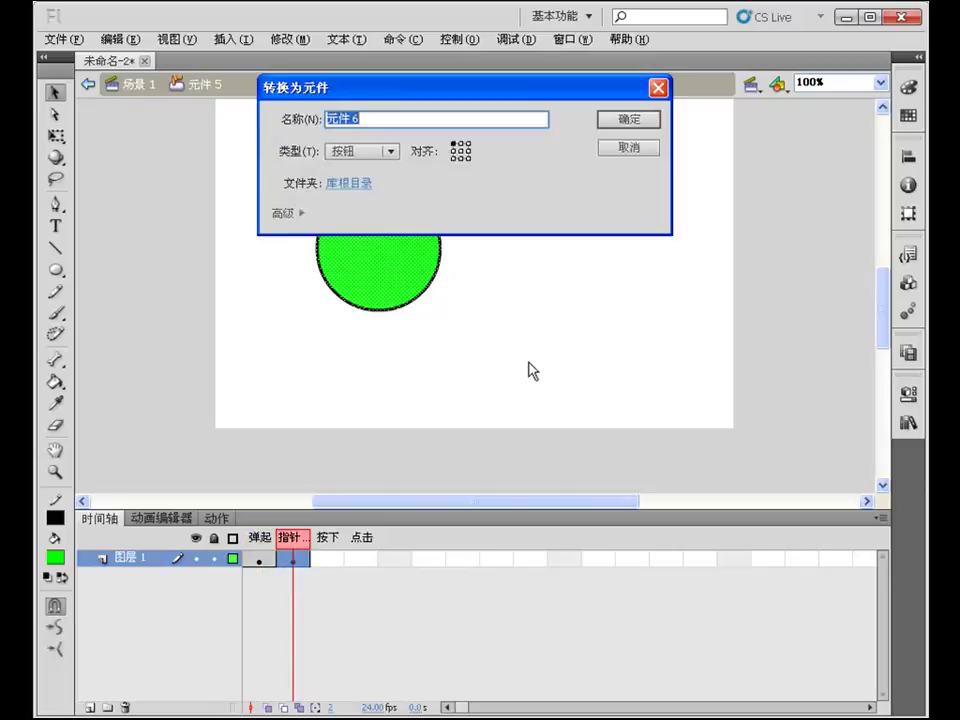
left_click(365, 152)
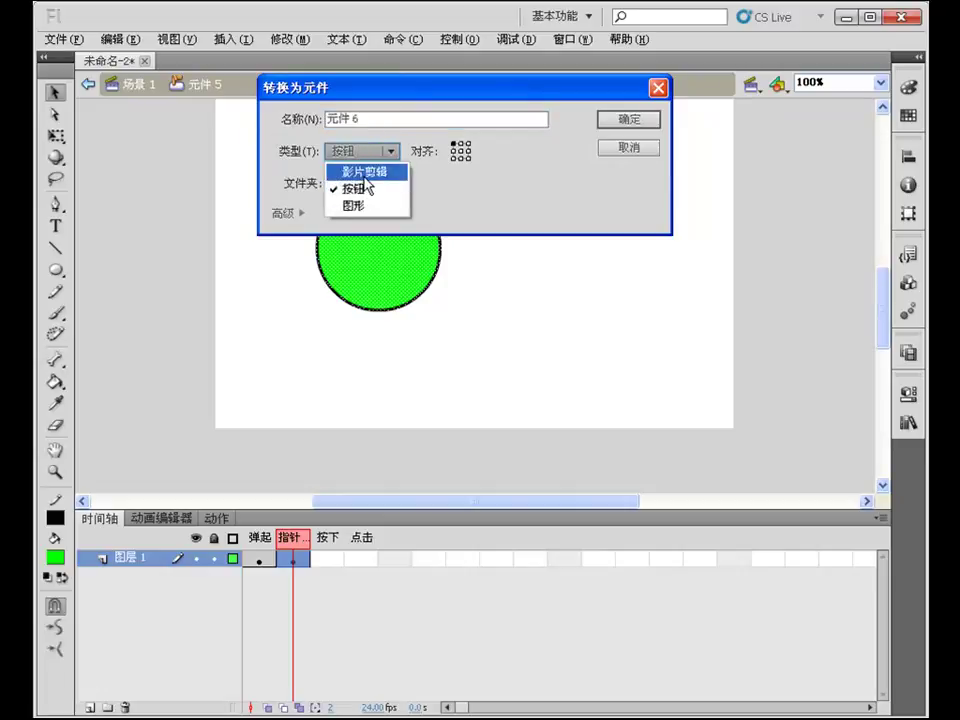
left_click(364, 169)
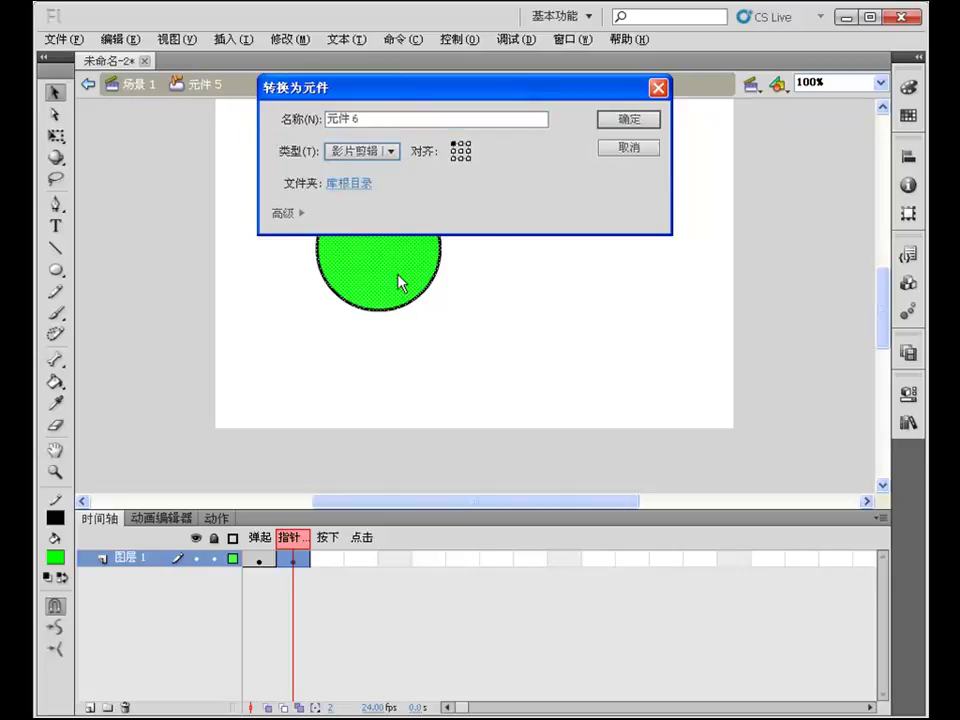
left_click(628, 120)
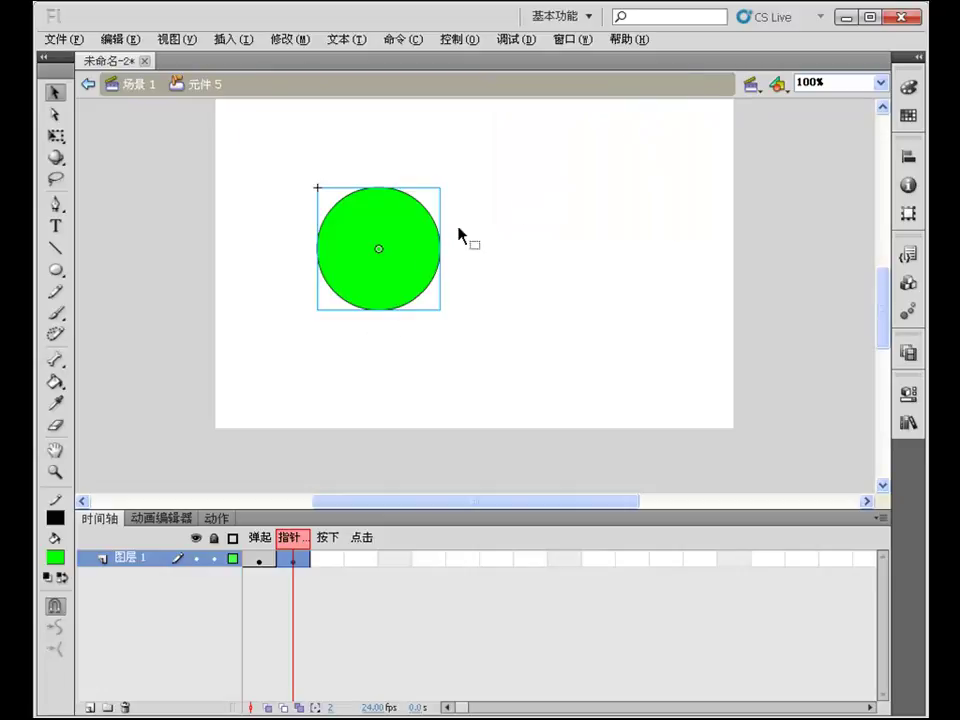
Open the circle's movie clip for editing and insert a keyframe at frame 20
double_click(360, 257)
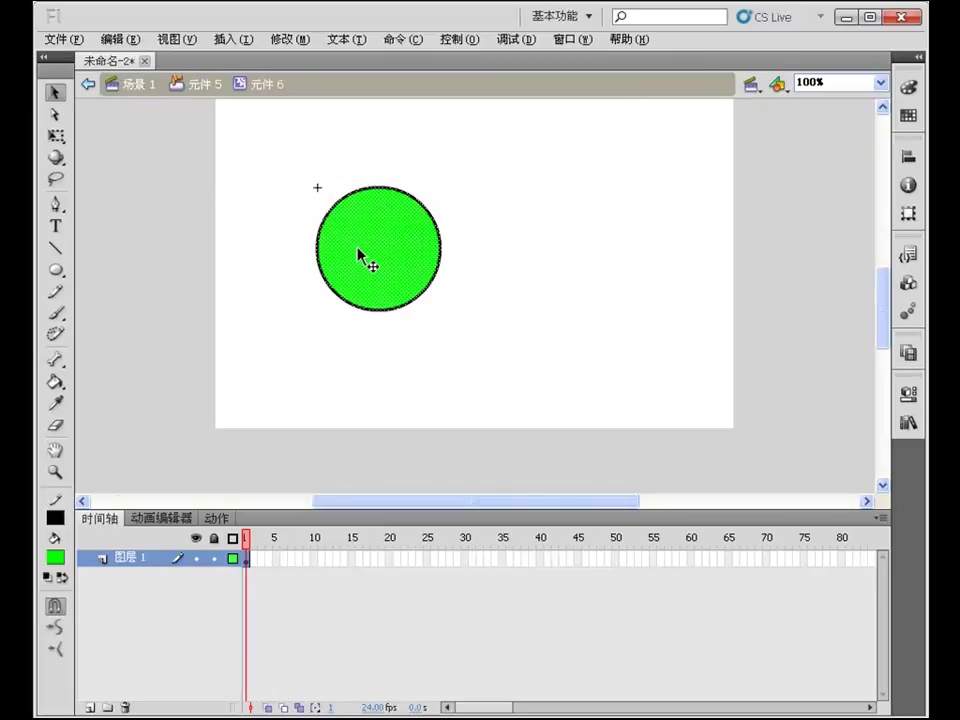
right_click(391, 565)
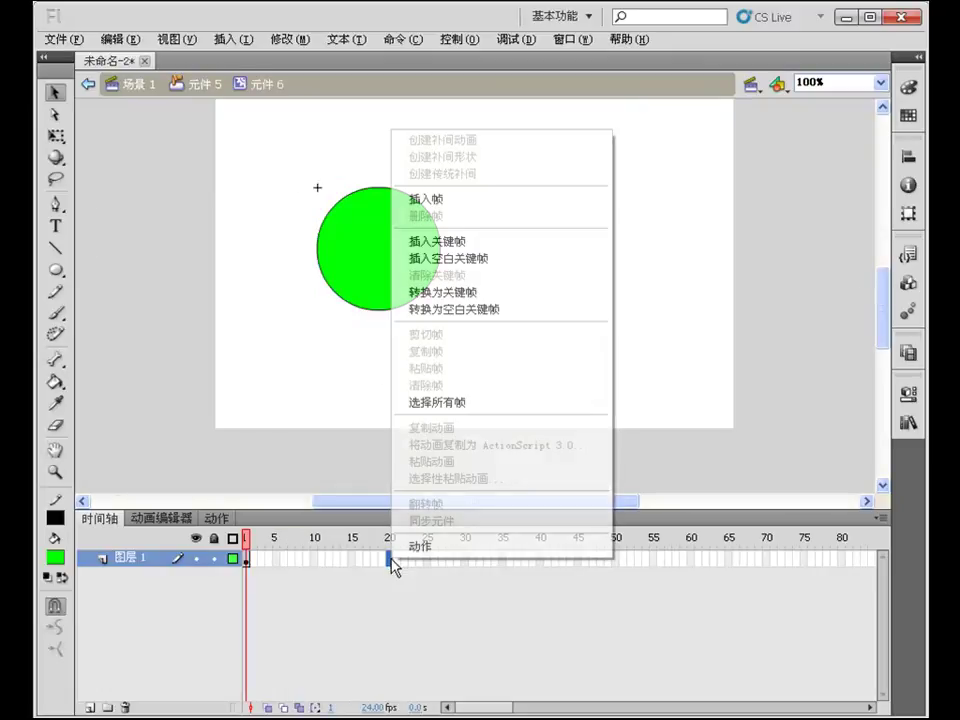
left_click(402, 243)
left_click(255, 300)
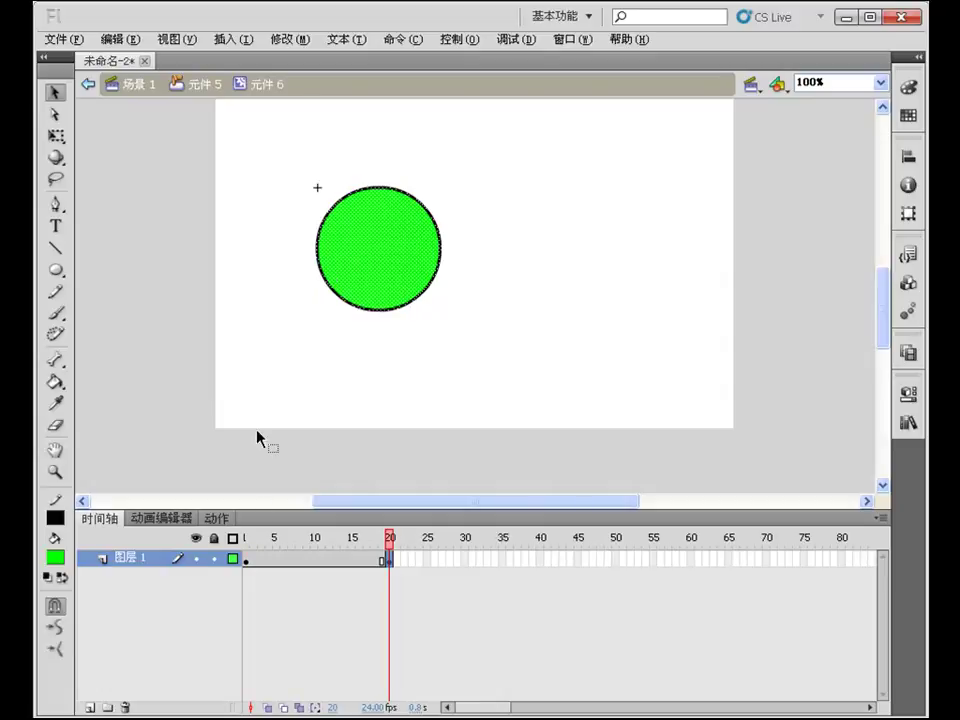
Copy the circle, add a new layer above 图层 1, and paste the circle in place on its frame 1
left_click_drag(279, 155, 519, 353)
left_click(120, 39)
left_click(130, 118)
left_click(89, 707)
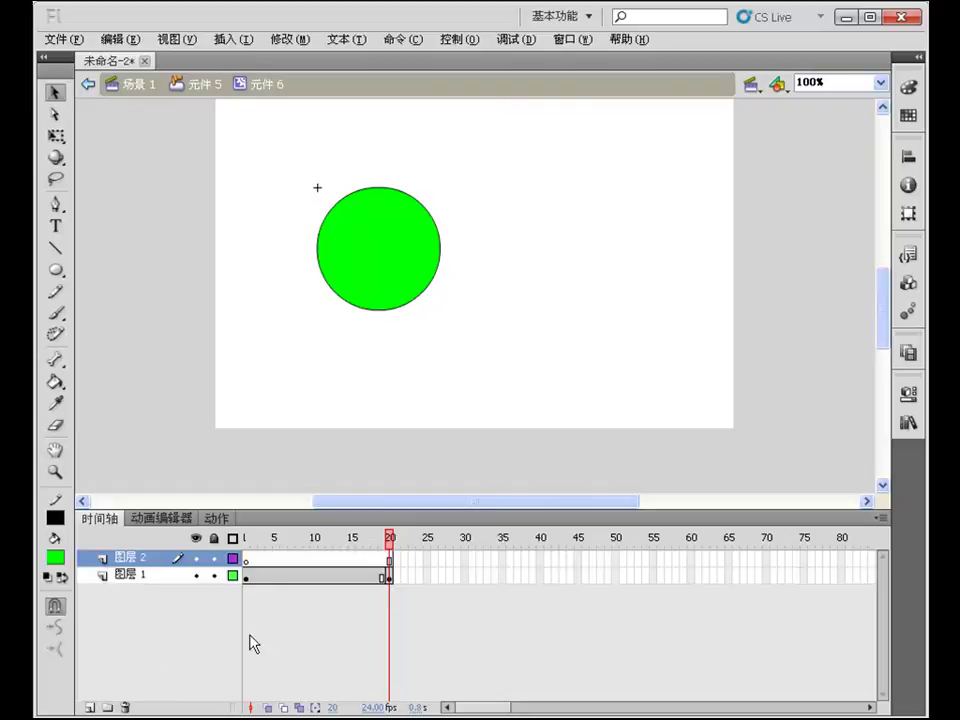
left_click(246, 535)
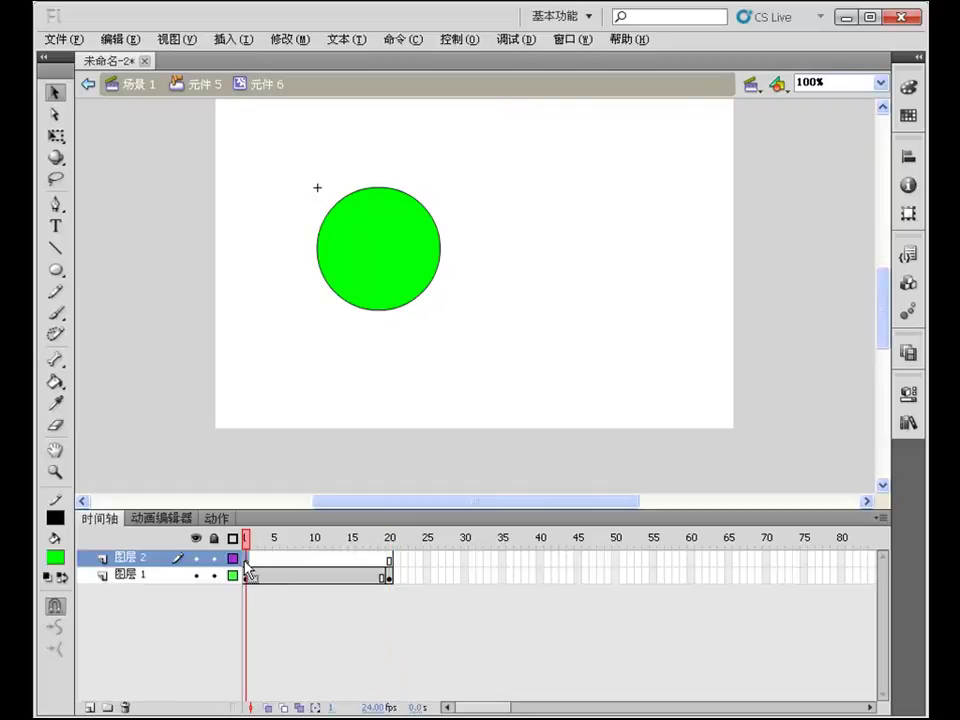
left_click(120, 39)
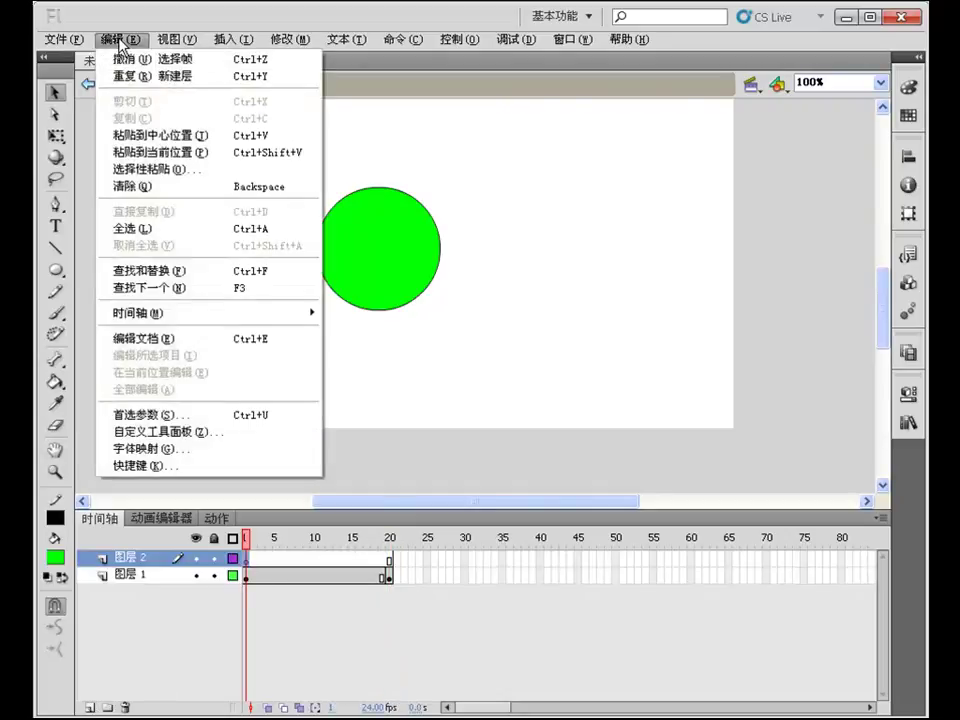
left_click(150, 155)
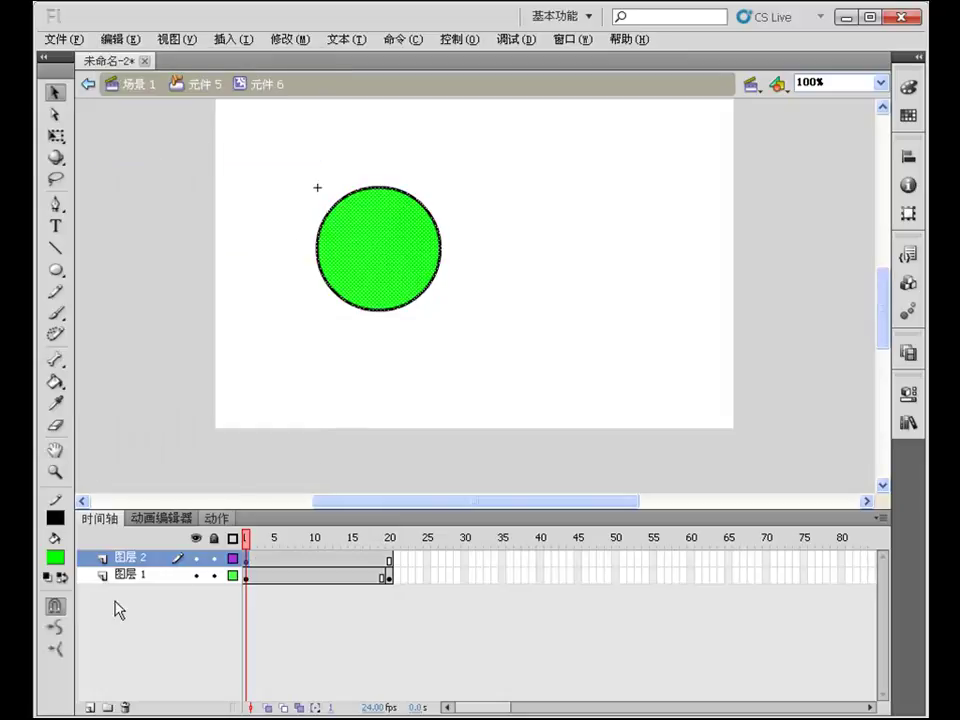
Add a layer between 图层 1 and 图层 2, and paste the circle's fill from 图层 2 in place on its frame 1
left_click(137, 578)
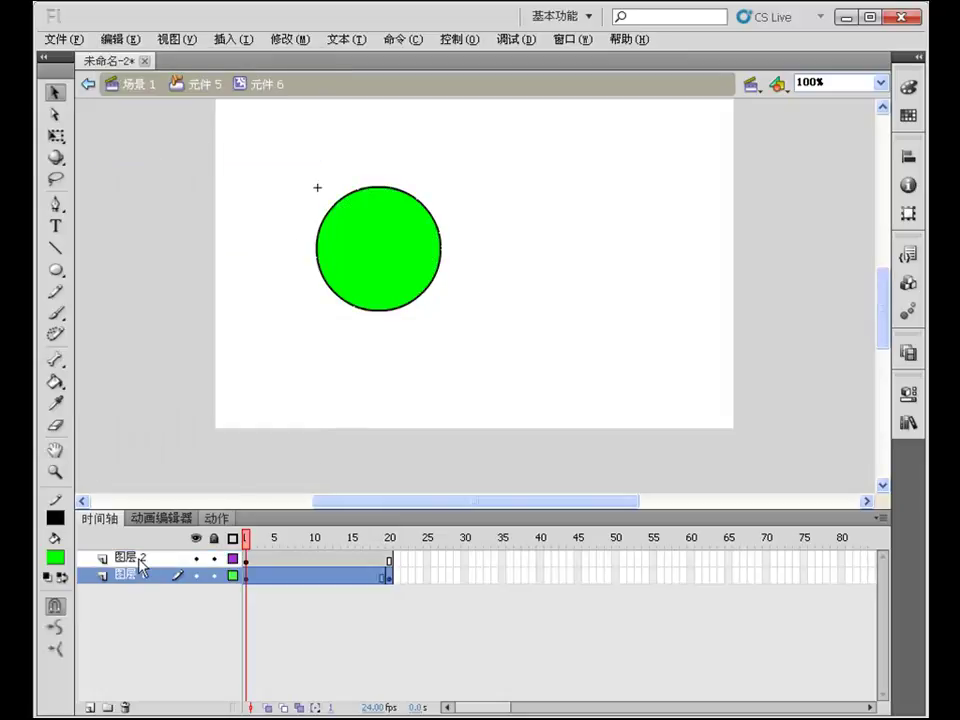
left_click(90, 707)
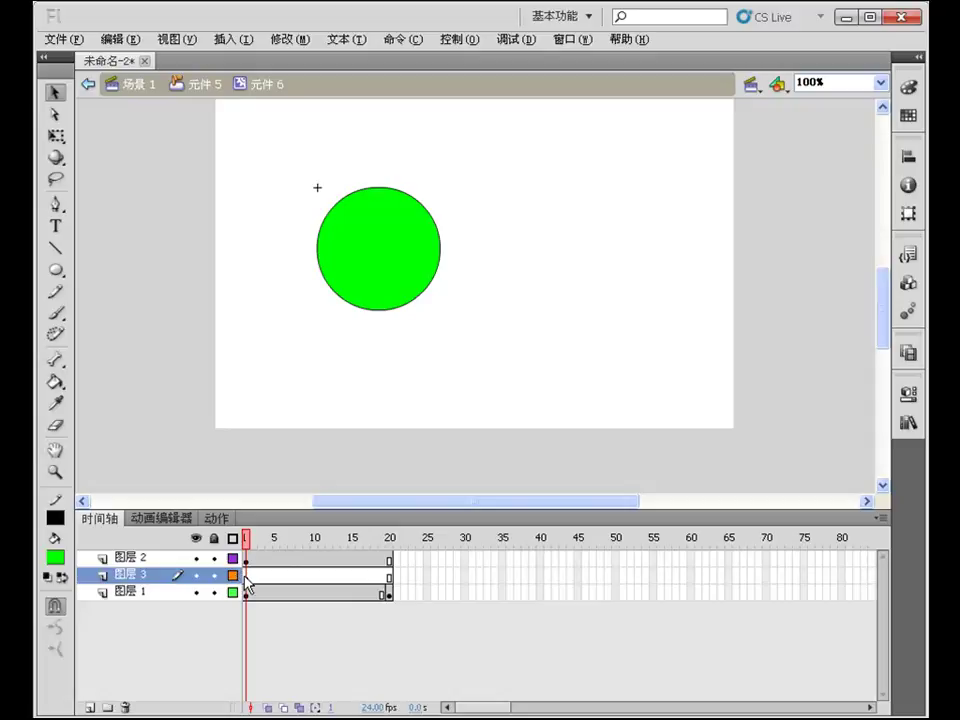
left_click(398, 283)
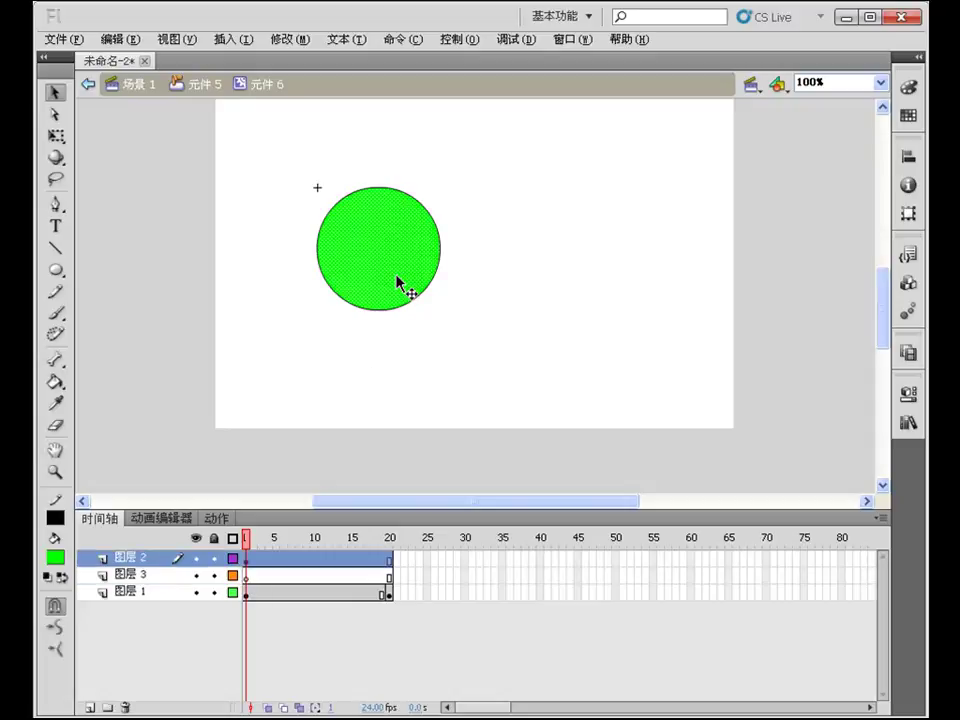
right_click(389, 271)
left_click(443, 336)
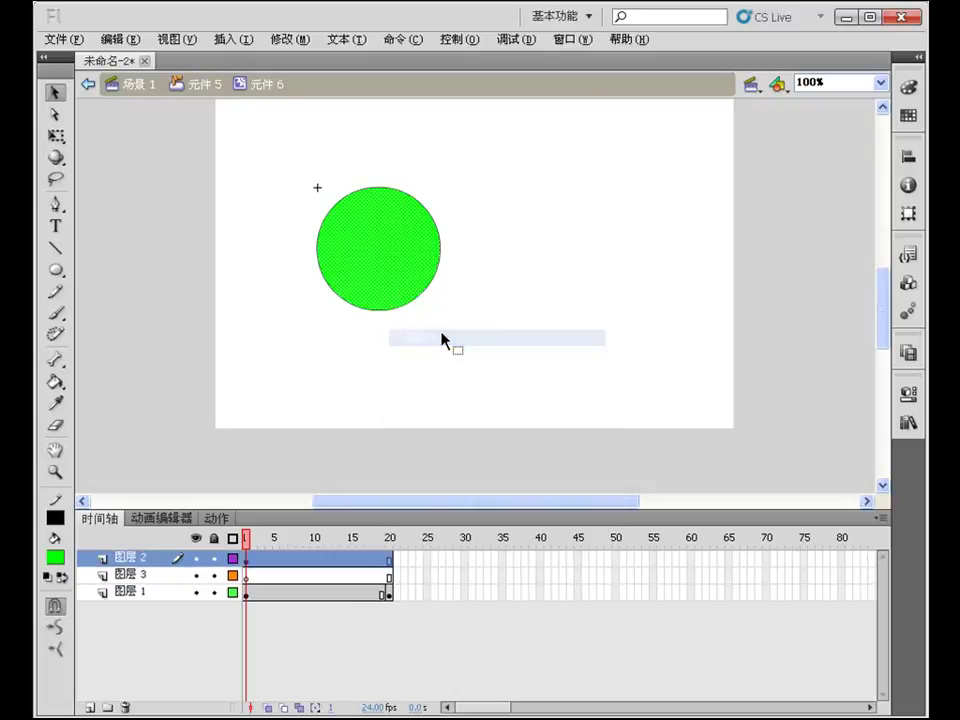
left_click(247, 577)
left_click(120, 39)
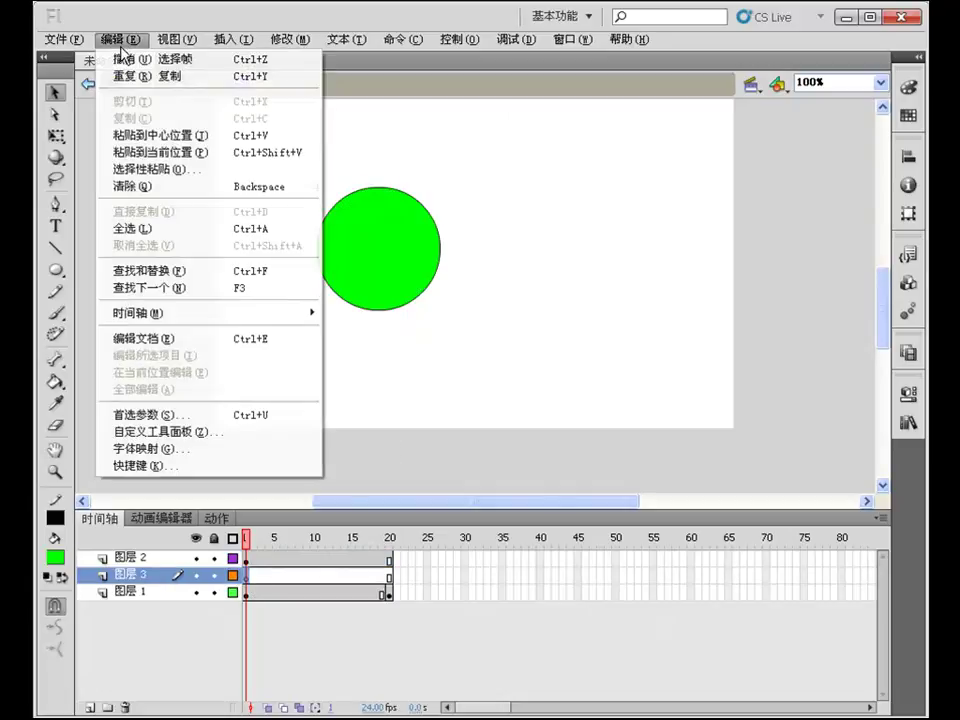
left_click(141, 155)
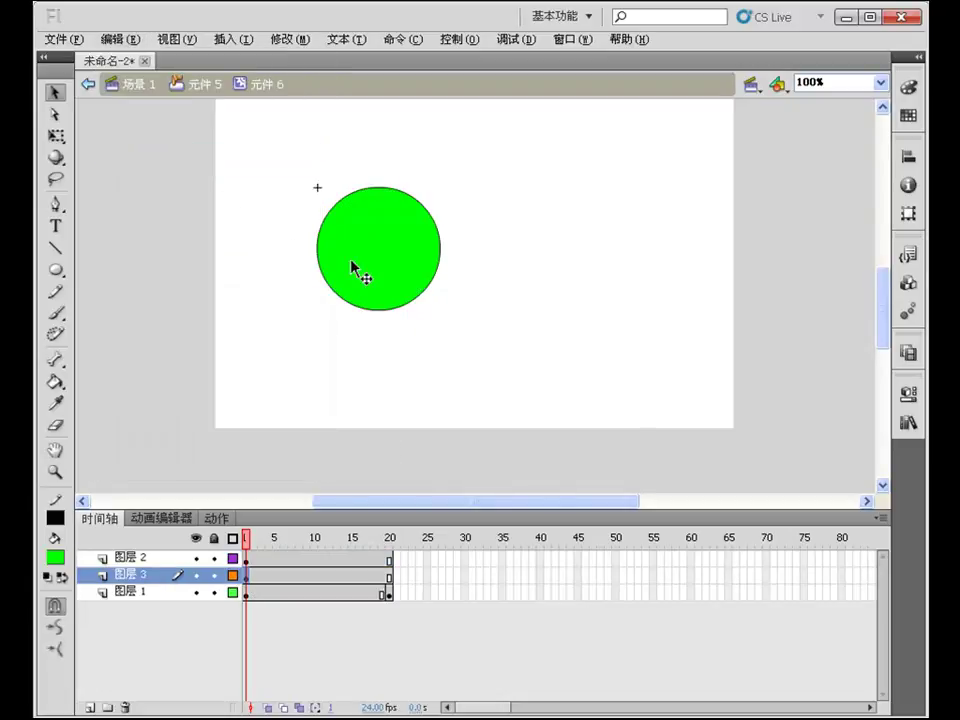
Hide and lock both 图层 2 and 图层 1
left_click(196, 558)
left_click(213, 558)
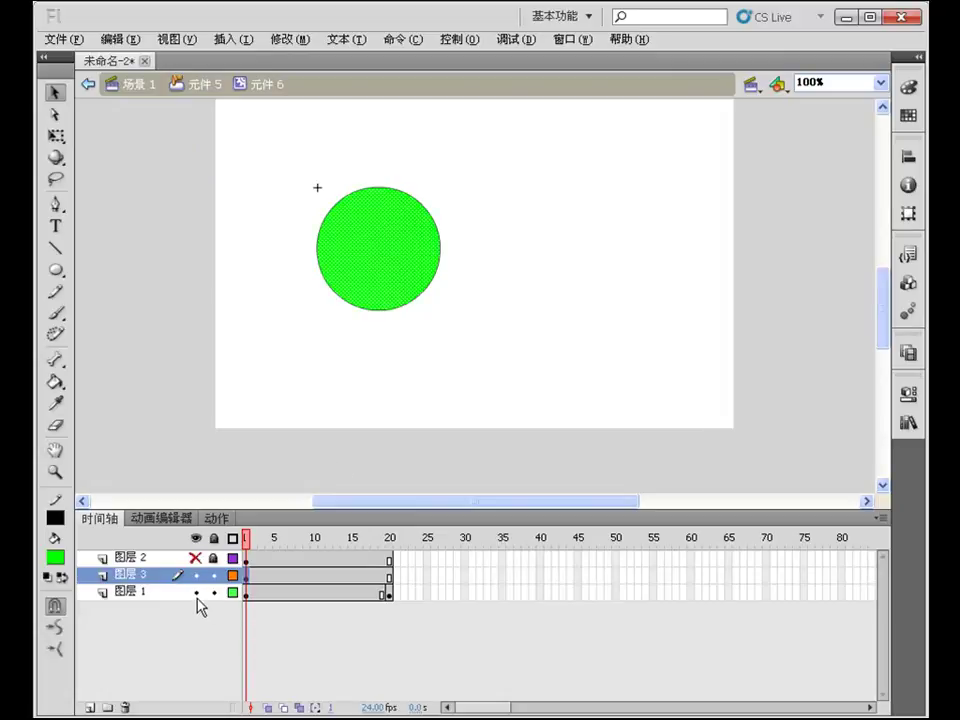
left_click(196, 592)
left_click(213, 592)
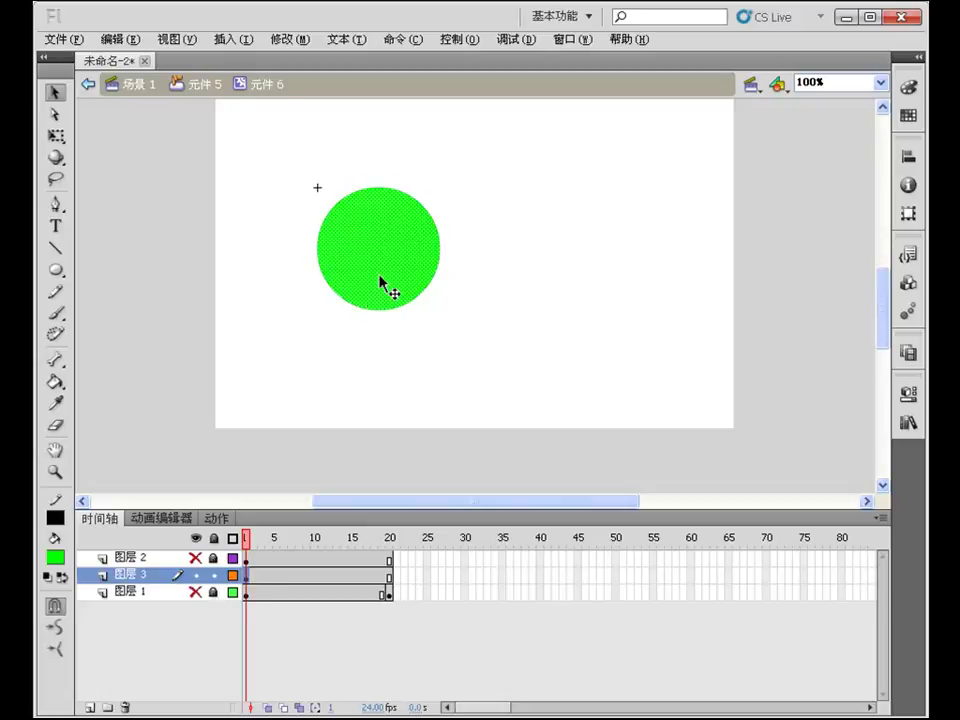
Change the fill colour of the circle on 图层 3 to light blue
left_click(55, 557)
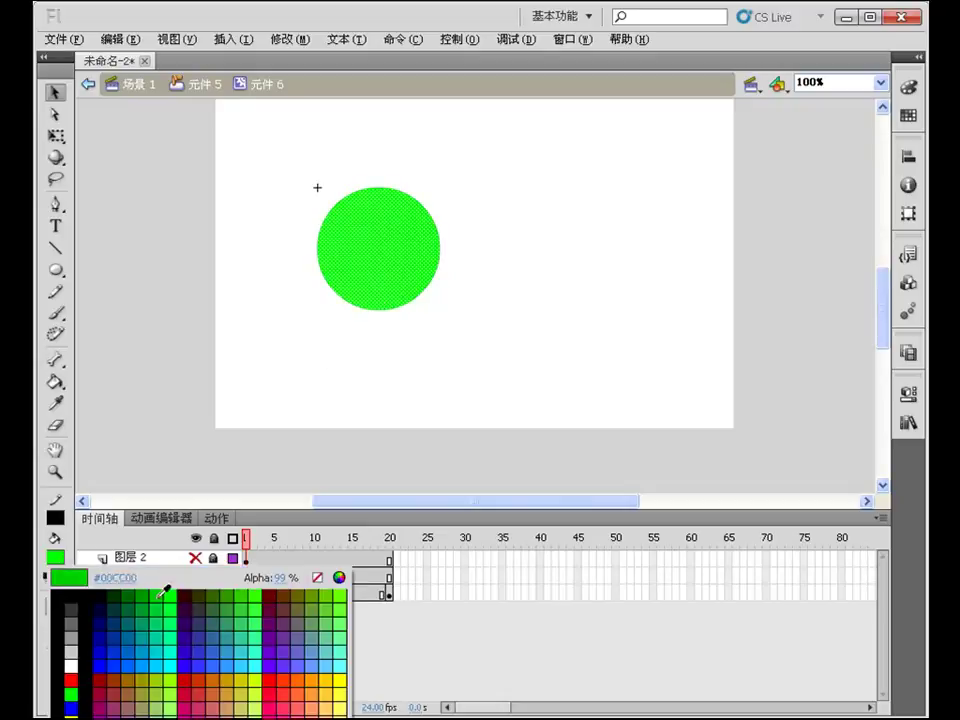
left_click(173, 663)
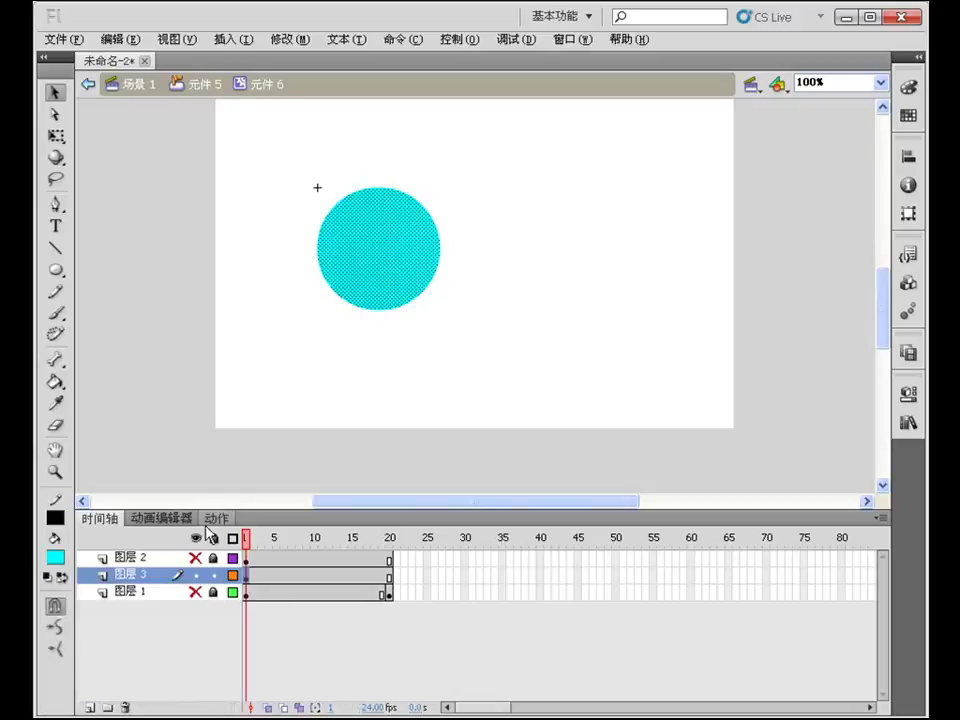
left_click(55, 557)
left_click(165, 661)
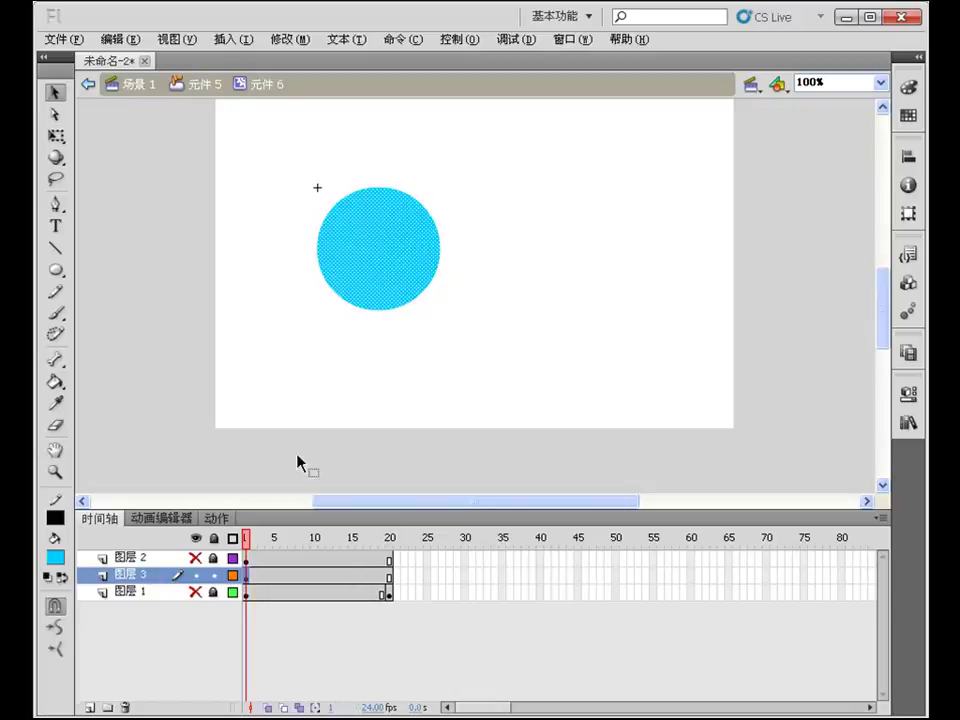
Create a shape tween on 图层 3 from the circle flattened to a thin strip at its base on frame 1 to the full circle on keyframe 20
left_click(55, 135)
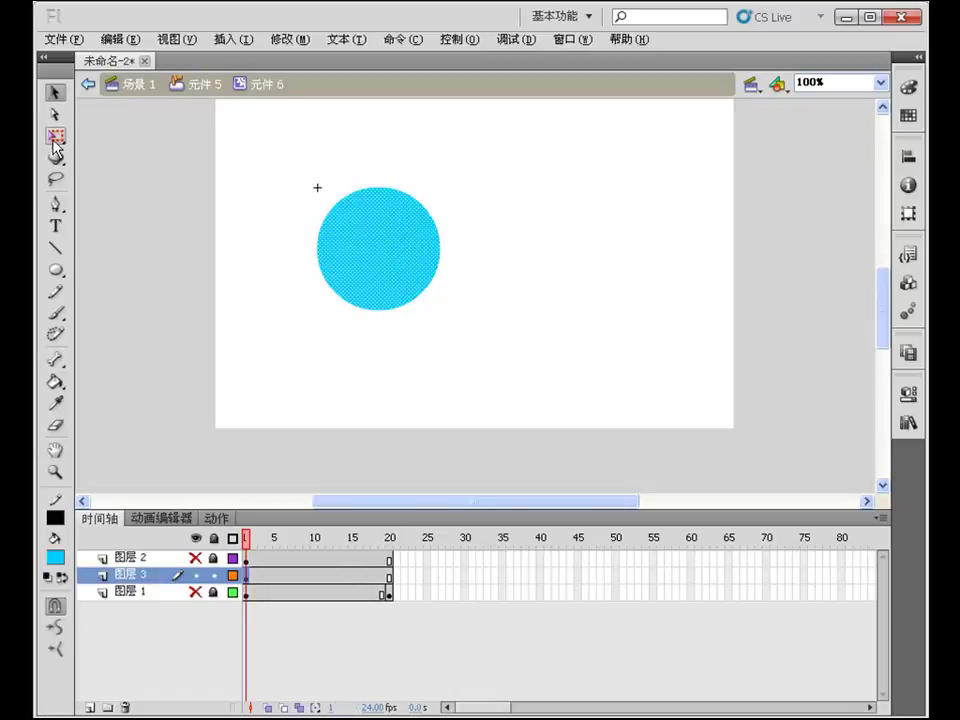
right_click(390, 577)
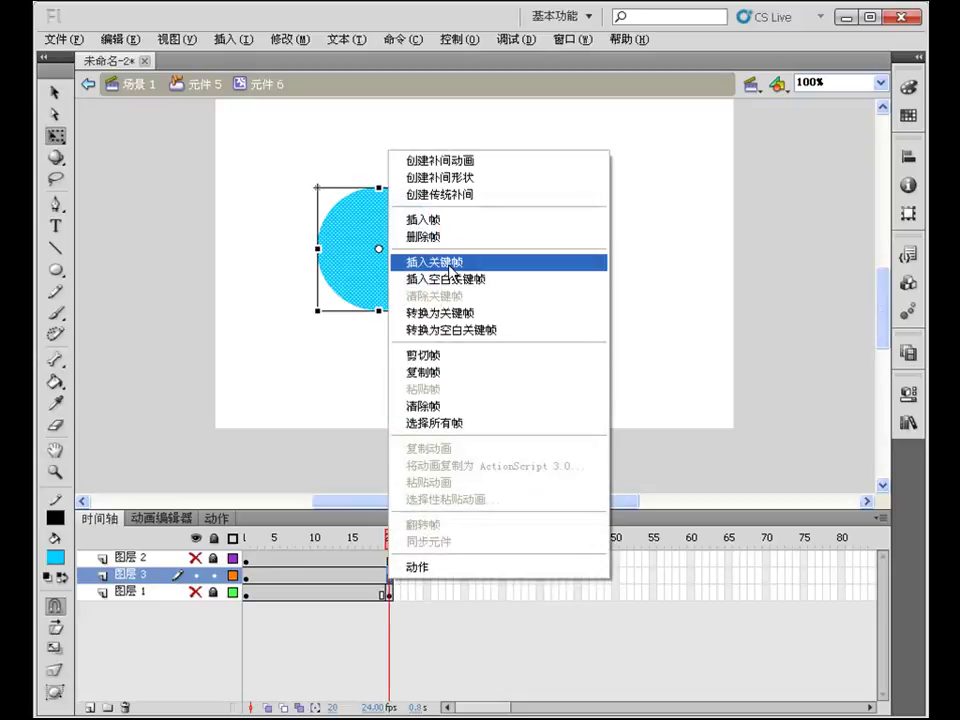
left_click(450, 262)
left_click(246, 575)
left_click_drag(378, 188, 328, 302)
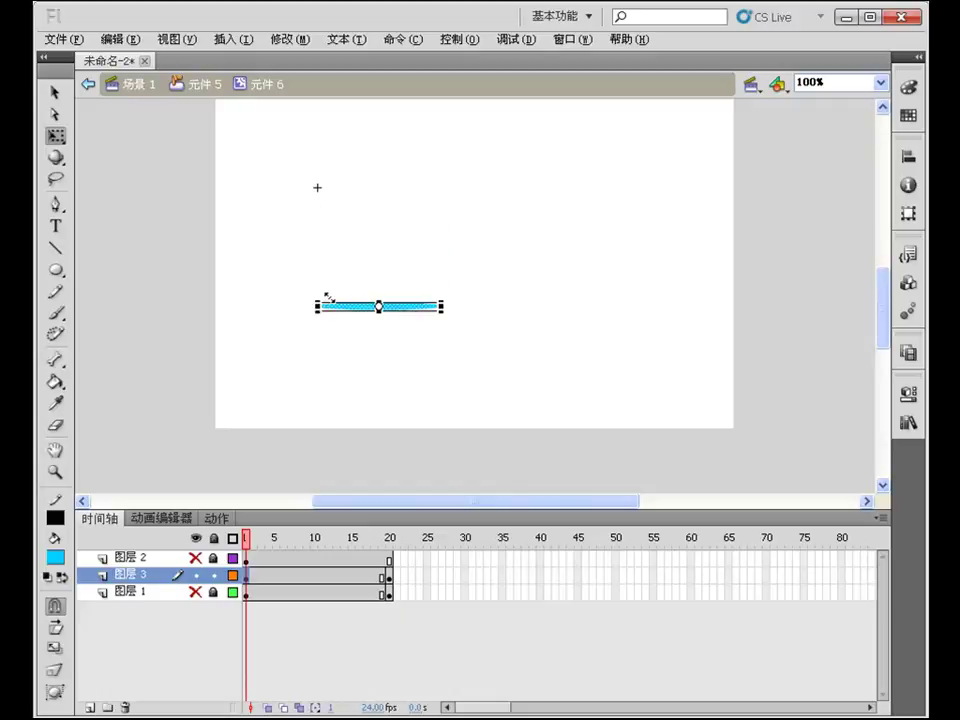
right_click(314, 577)
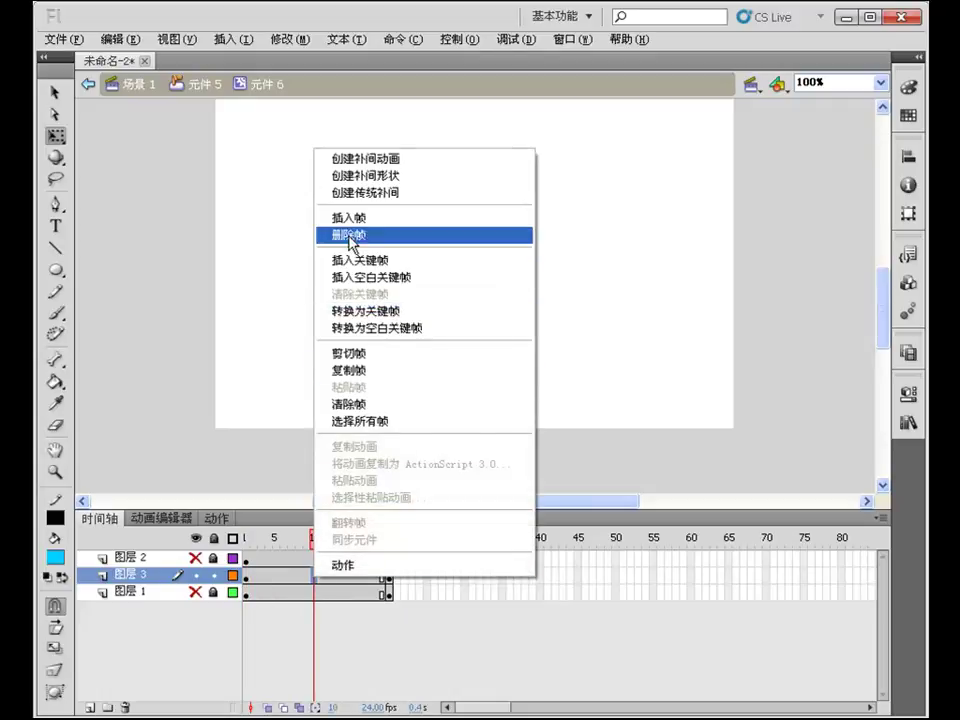
left_click(370, 176)
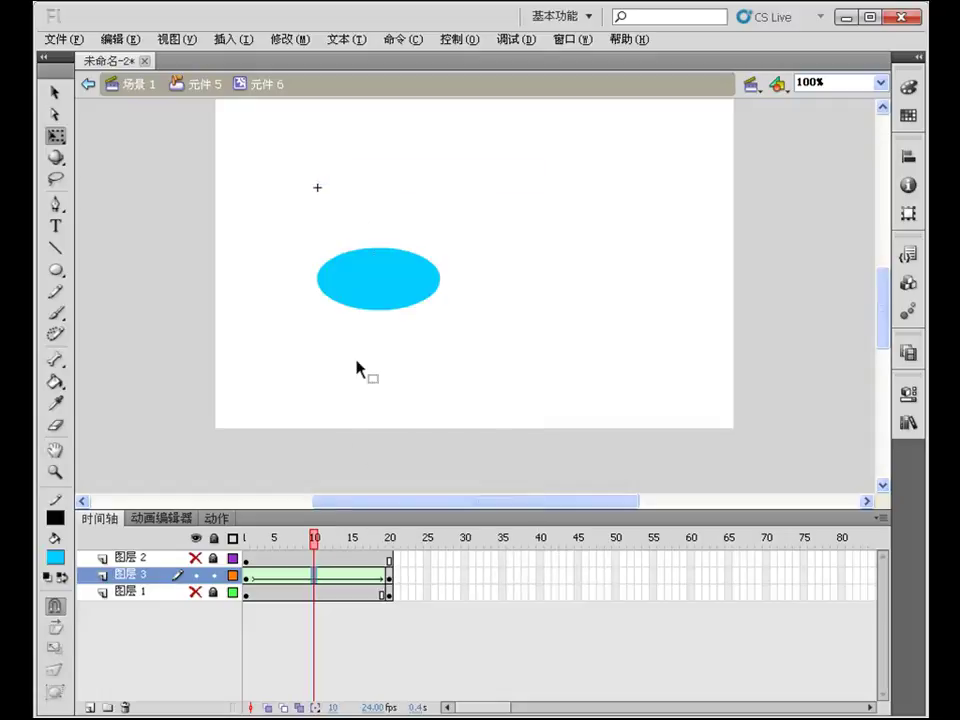
Show 图层 2 and 图层 1 again, and test the circle button's rollover animation in the movie preview
left_click(195, 558)
left_click(195, 592)
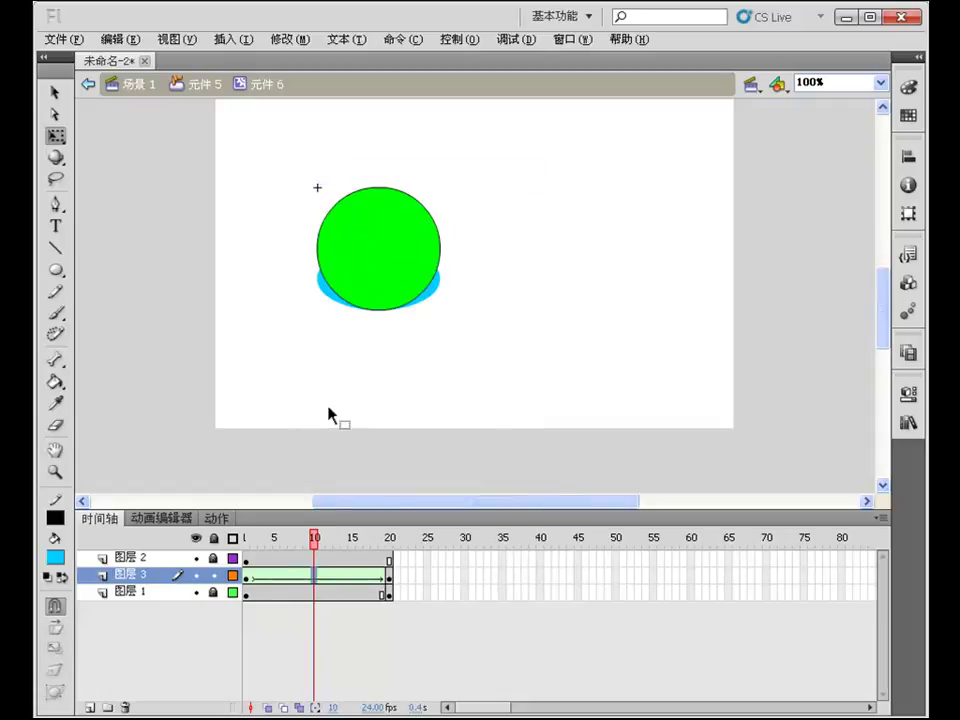
key("ctrl+Return")
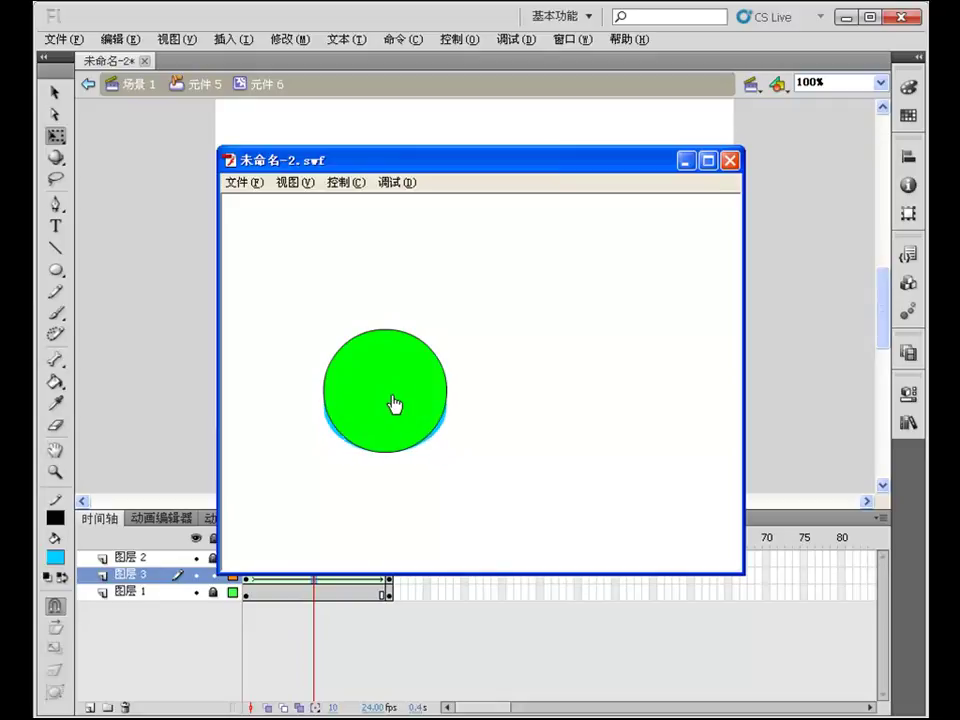
left_click(730, 160)
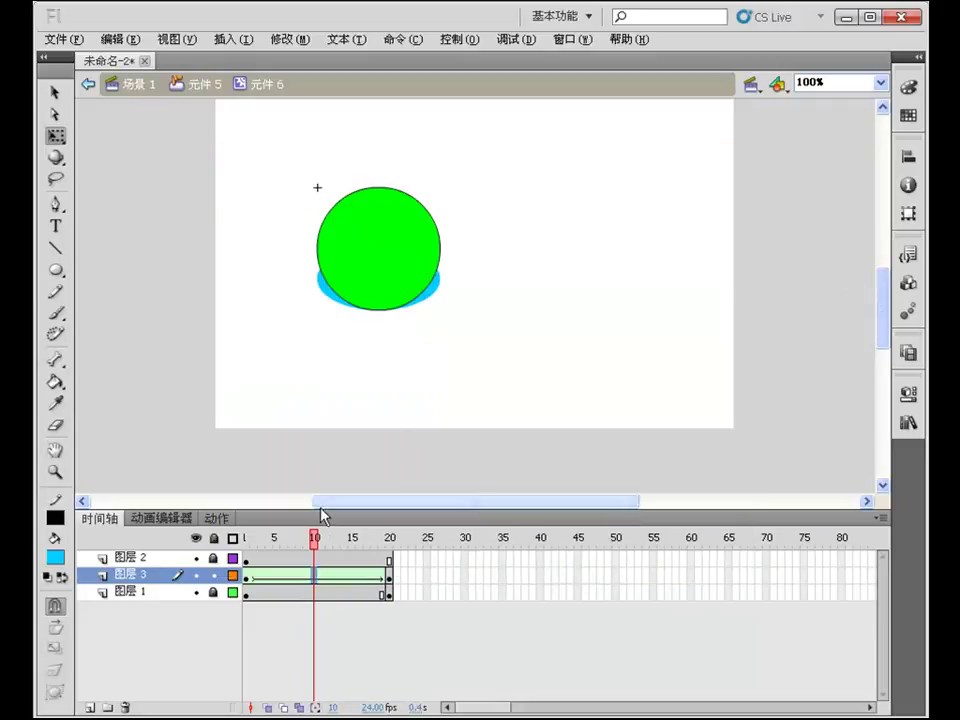
Turn 图层 2 into a mask layer over 图层 3, and test the button's rollover in the movie preview
left_click(163, 558)
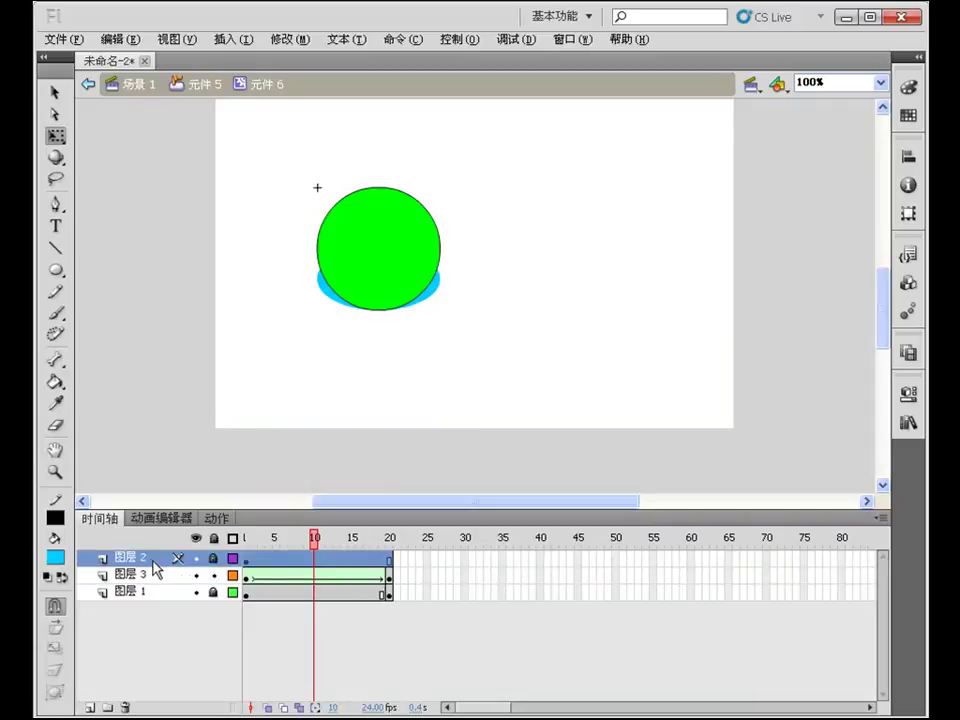
left_click_drag(249, 501, 251, 355)
right_click(147, 413)
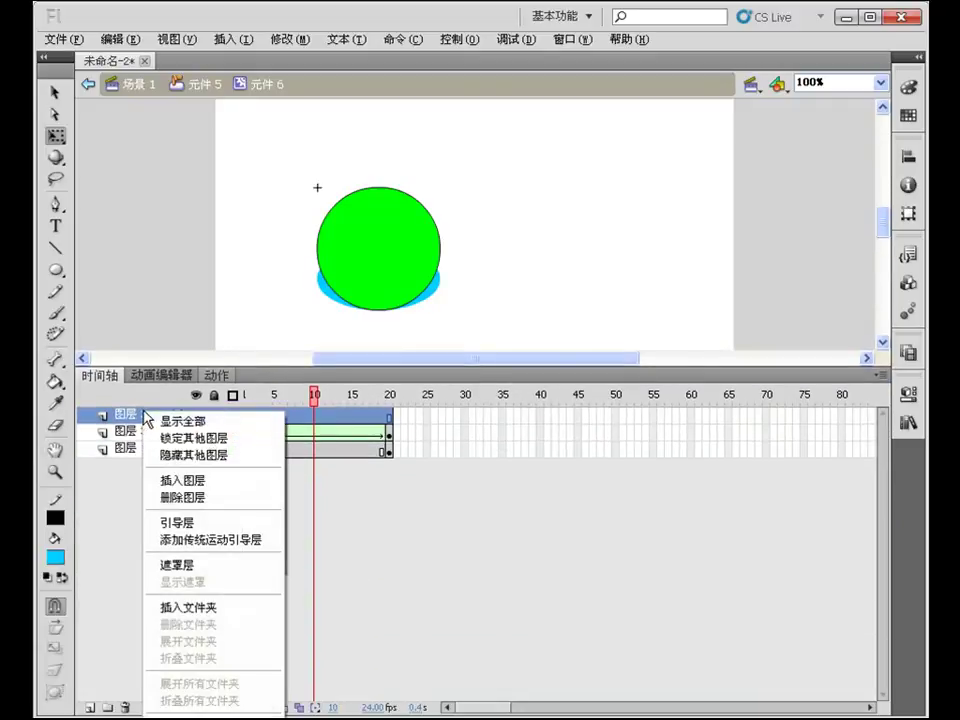
left_click(172, 566)
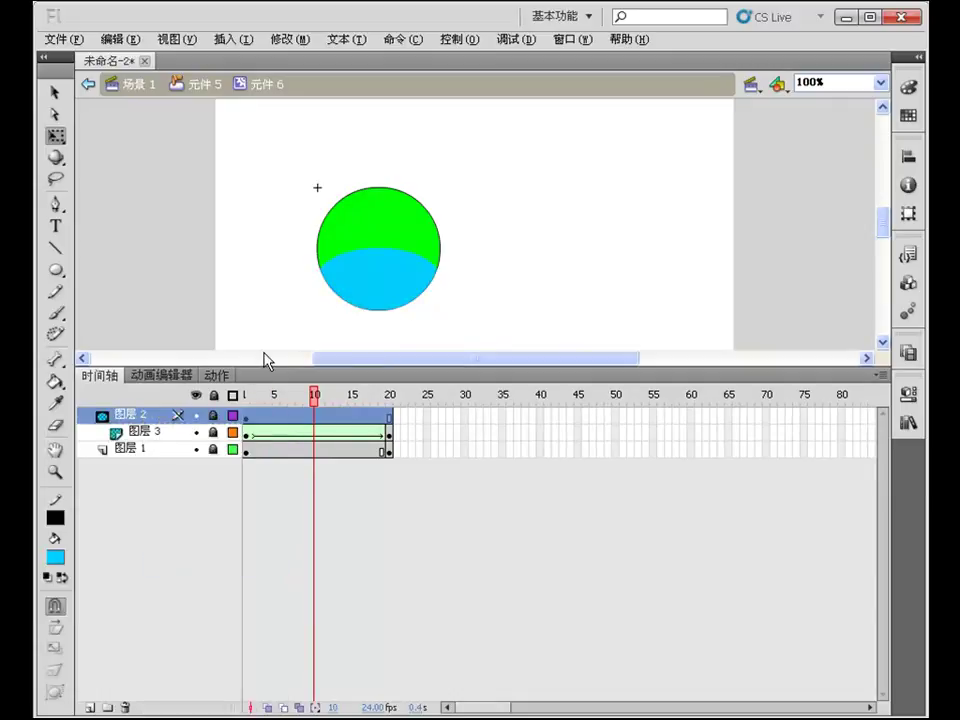
key("ctrl+Return")
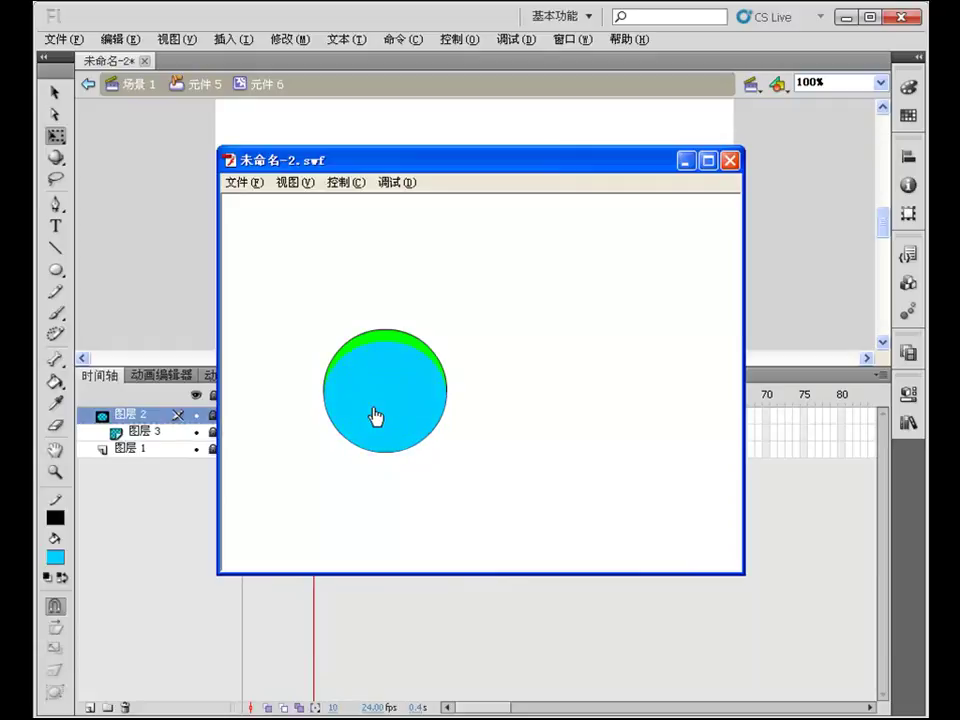
left_click(730, 160)
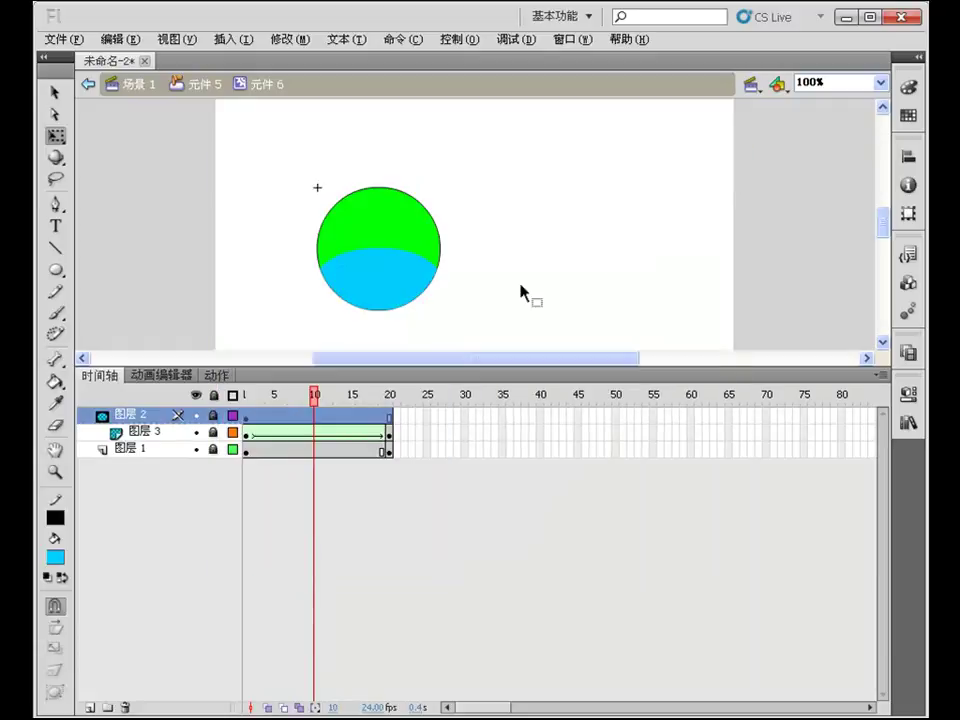
Add the script stop(); to frame 20 of 图层 3
left_click(390, 434)
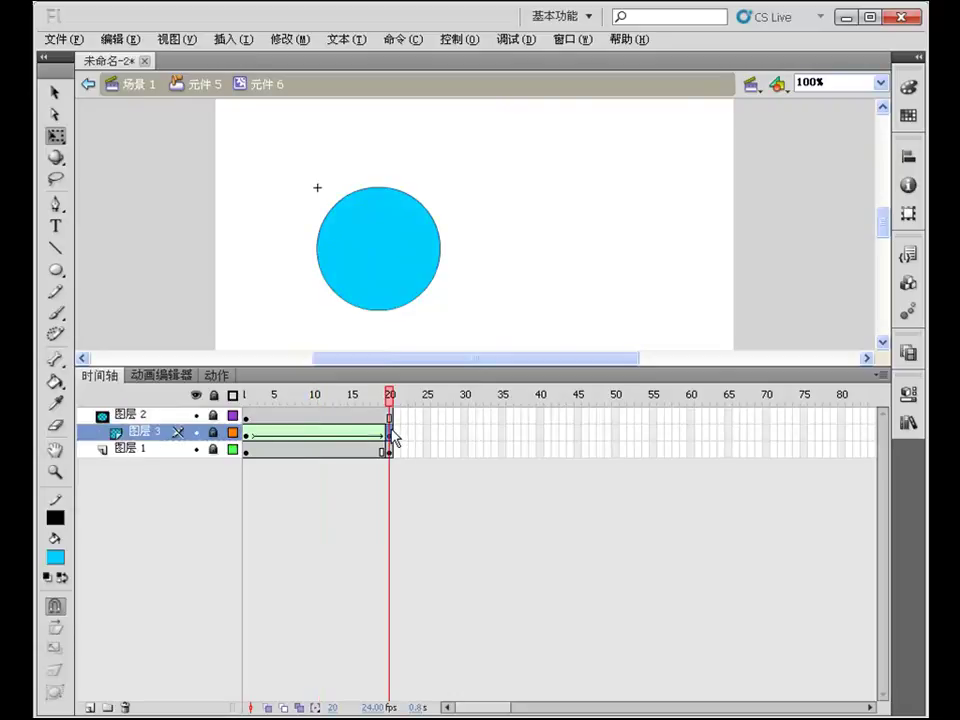
left_click(216, 375)
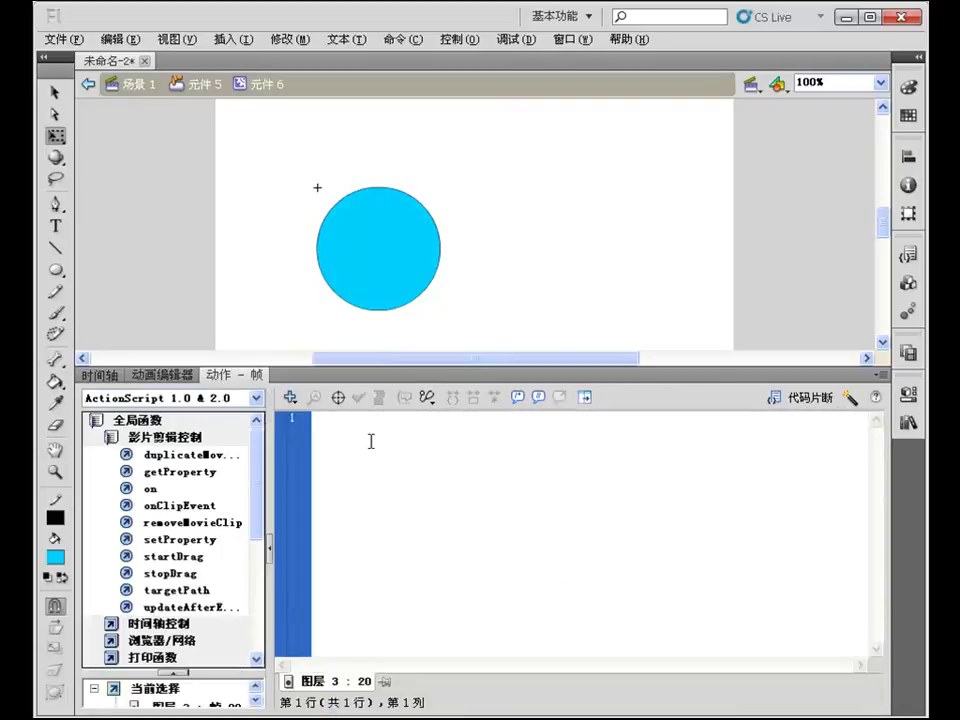
type("stop();")
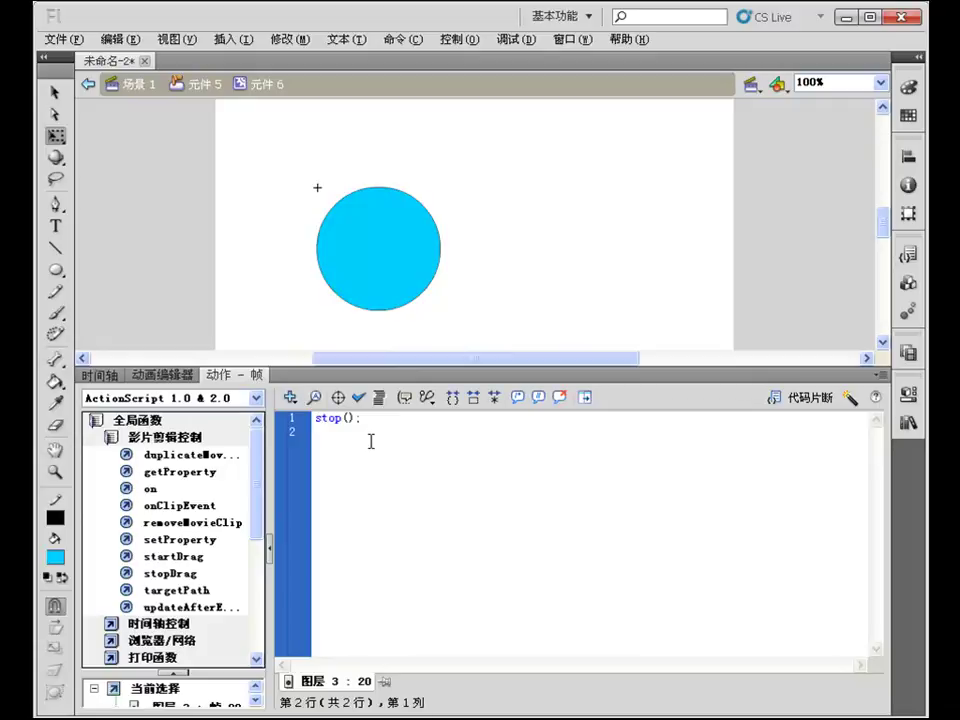
Test the movie and watch the circle button's rollover animation with the stop script in place
key("ctrl+Return")
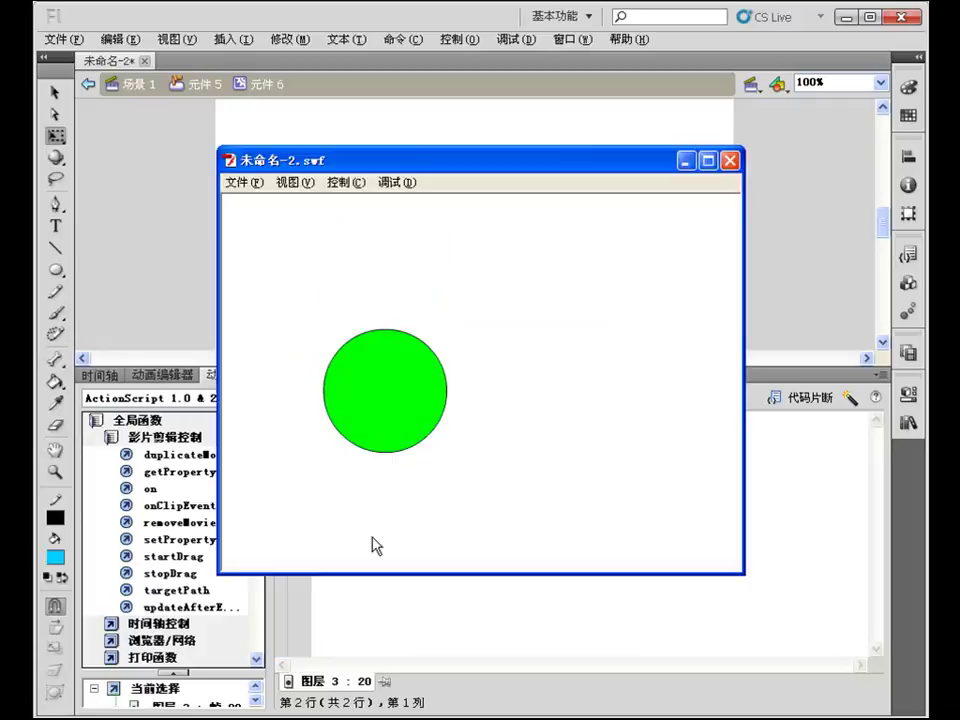
left_click(377, 451)
mouse_move(396, 451)
left_click(737, 163)
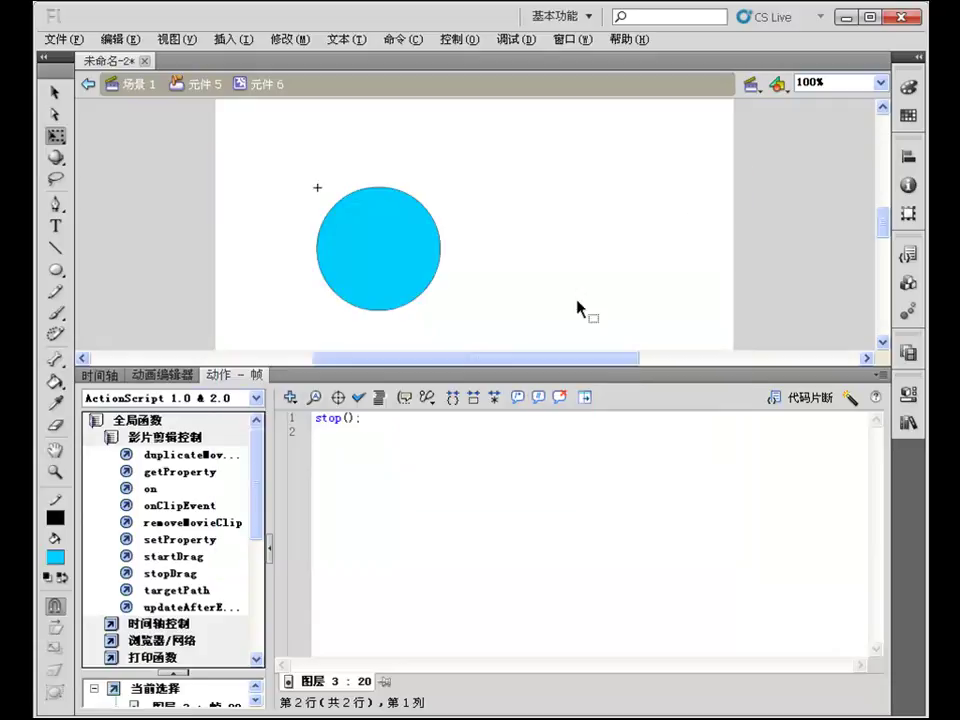
Collapse the script editor, return from the movie clip to 场景 1, and open the circle button symbol for editing
double_click(373, 378)
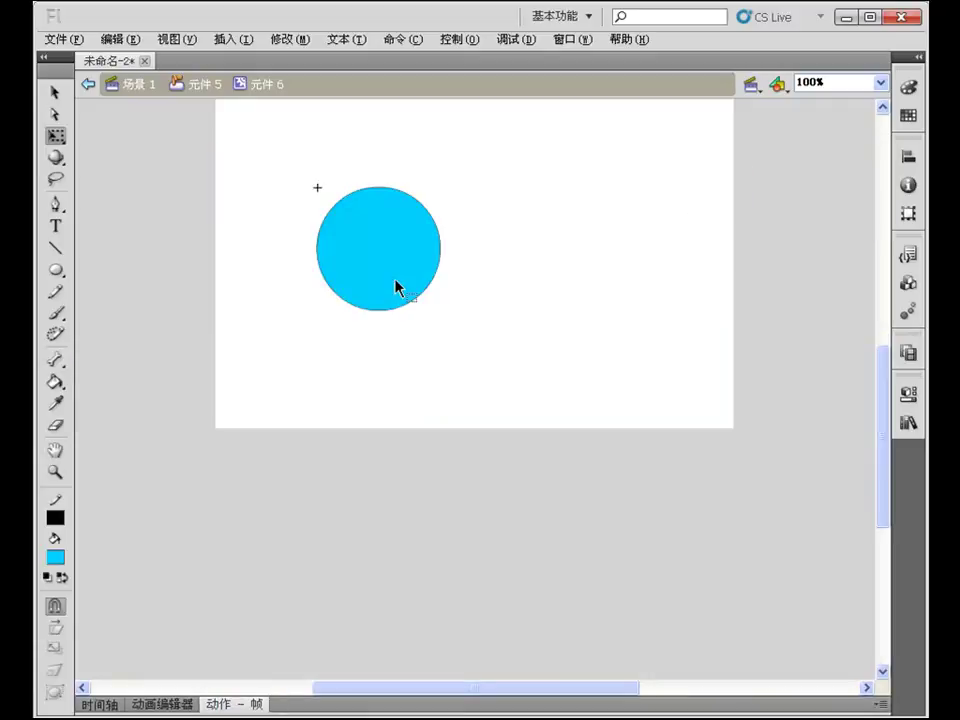
left_click(203, 84)
left_click(140, 85)
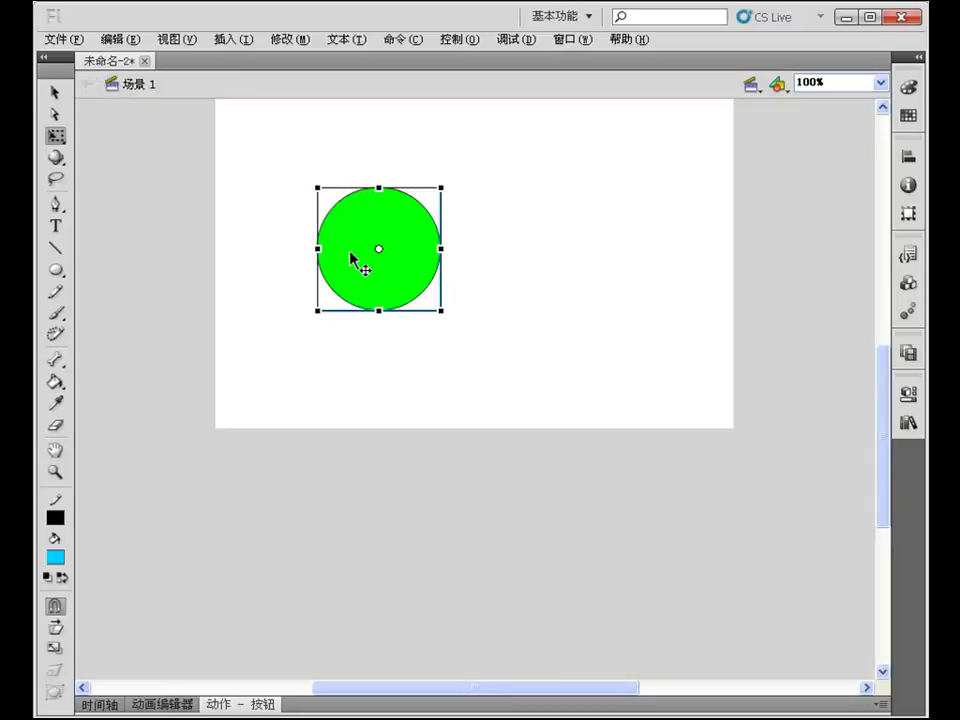
left_click(478, 311)
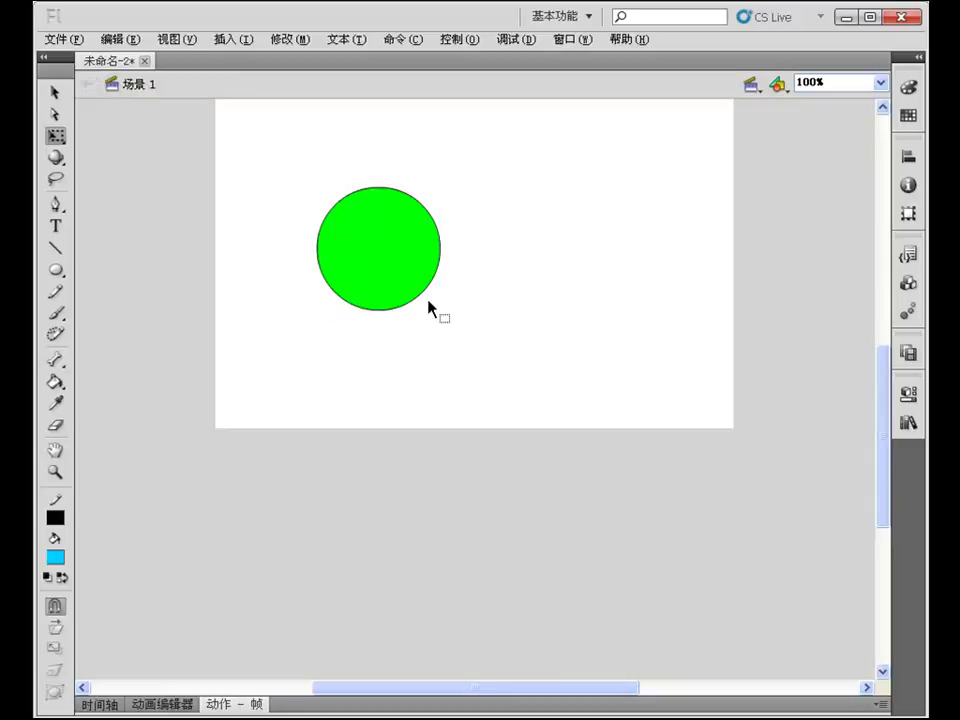
double_click(430, 308)
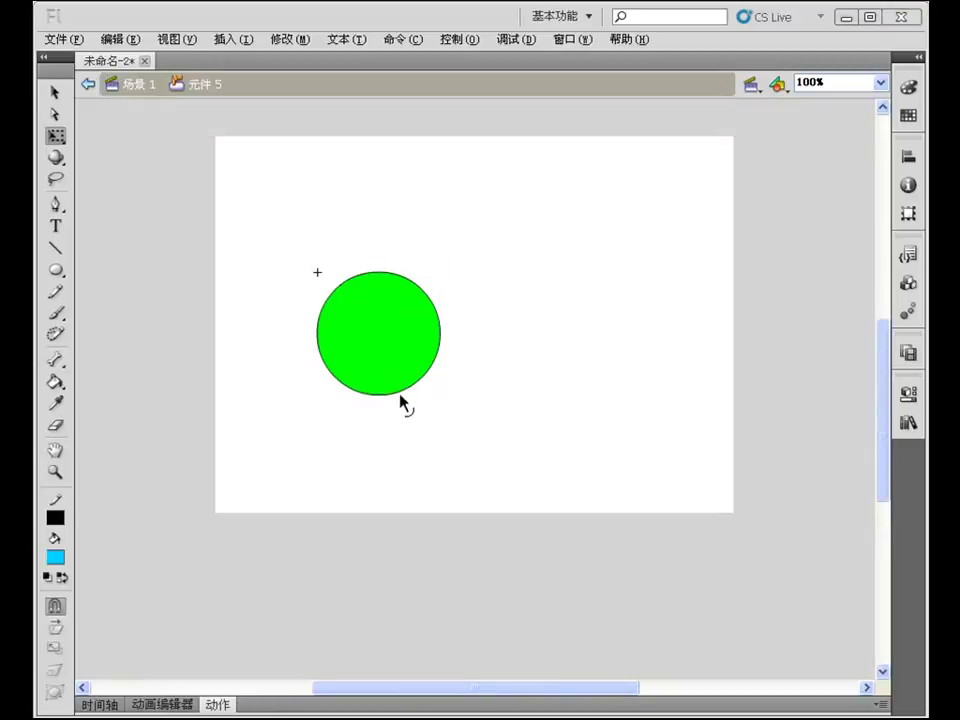
Close the document without saving, and create a new ActionScript 2.0 document
left_click(145, 61)
left_click(478, 397)
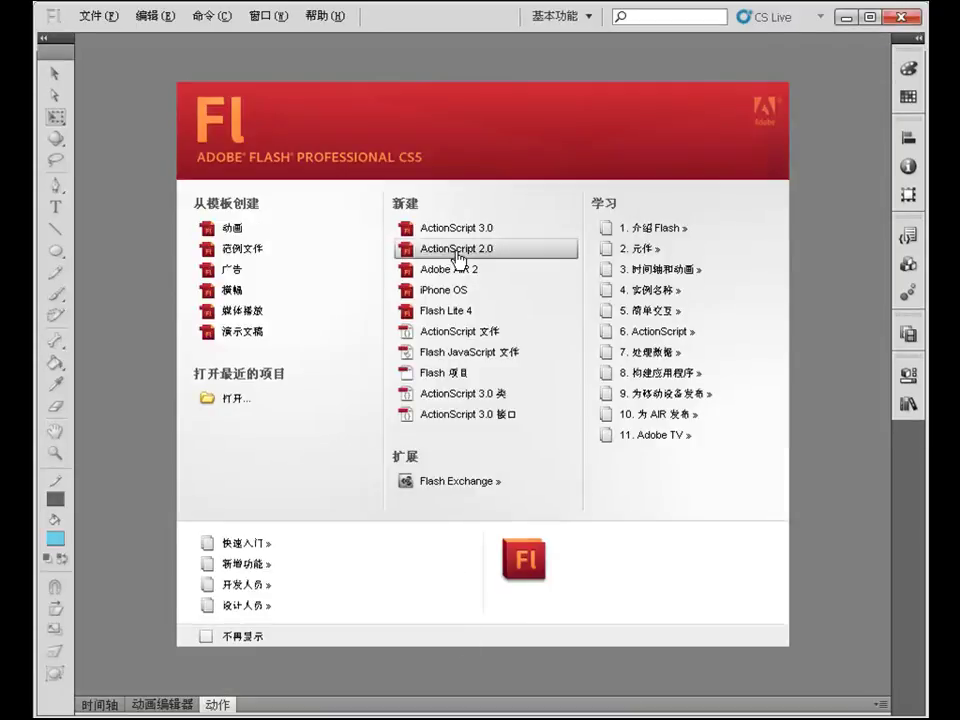
left_click(452, 249)
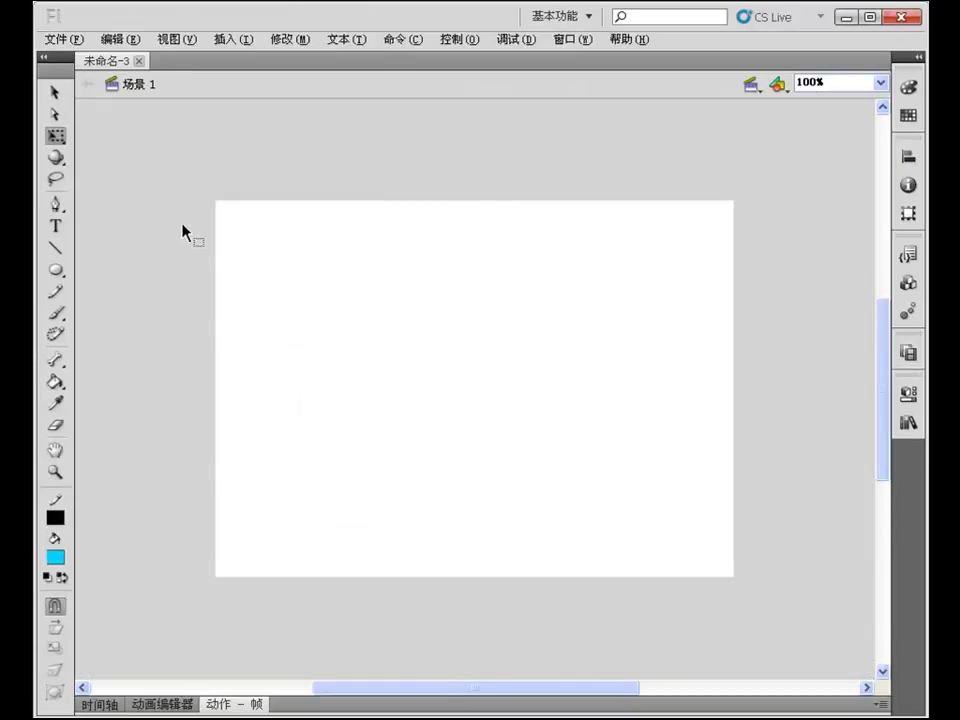
View the import options and examine the new document's library contents
left_click(73, 40)
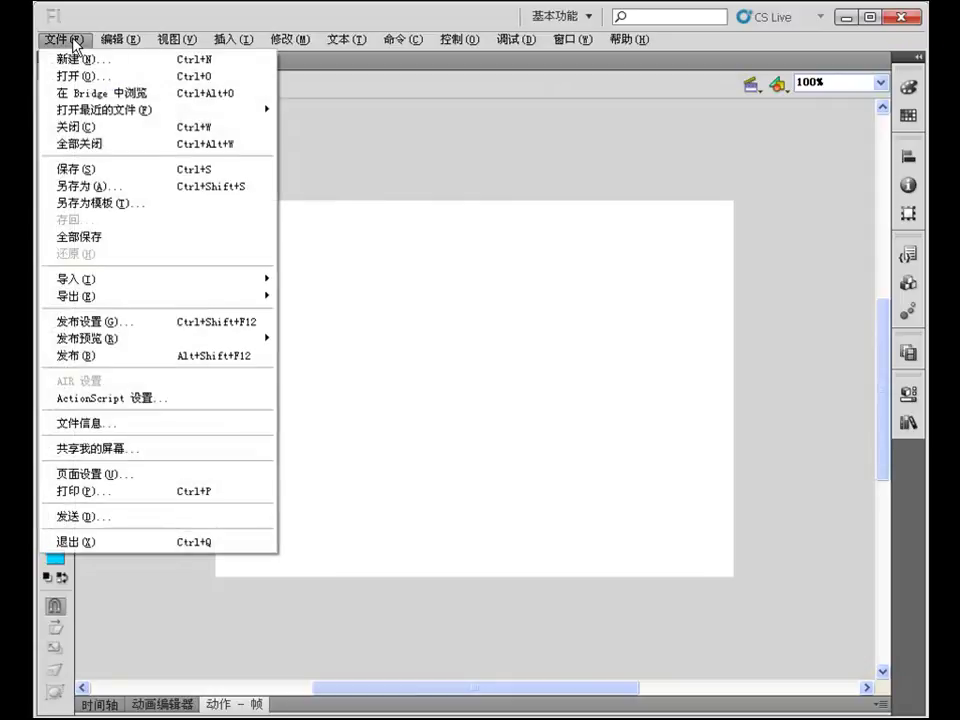
mouse_move(240, 279)
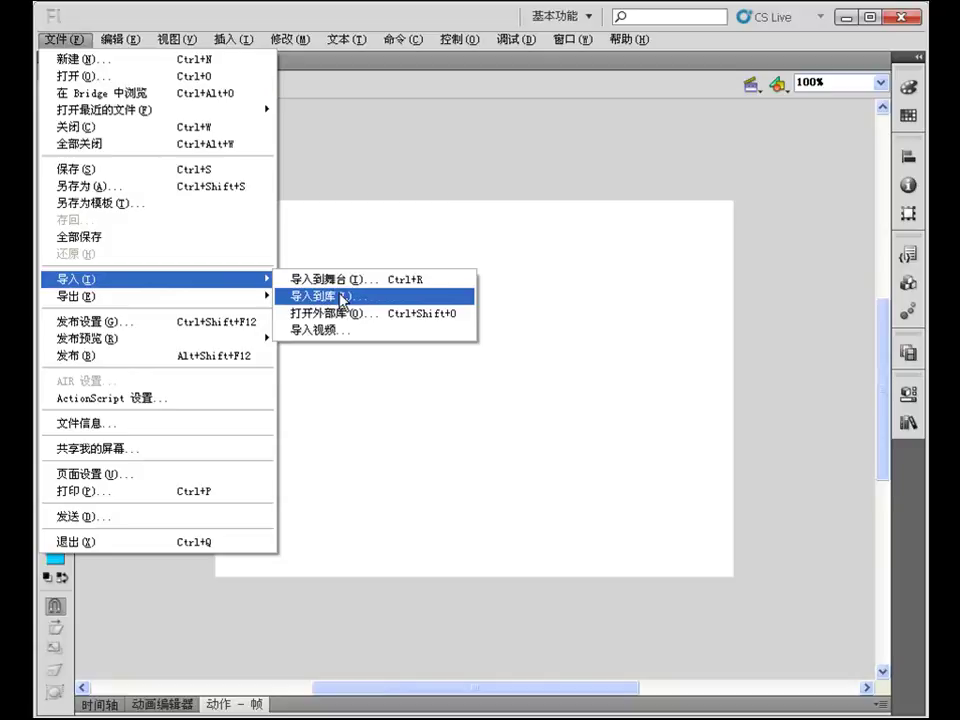
left_click(681, 320)
key("ctrl+l")
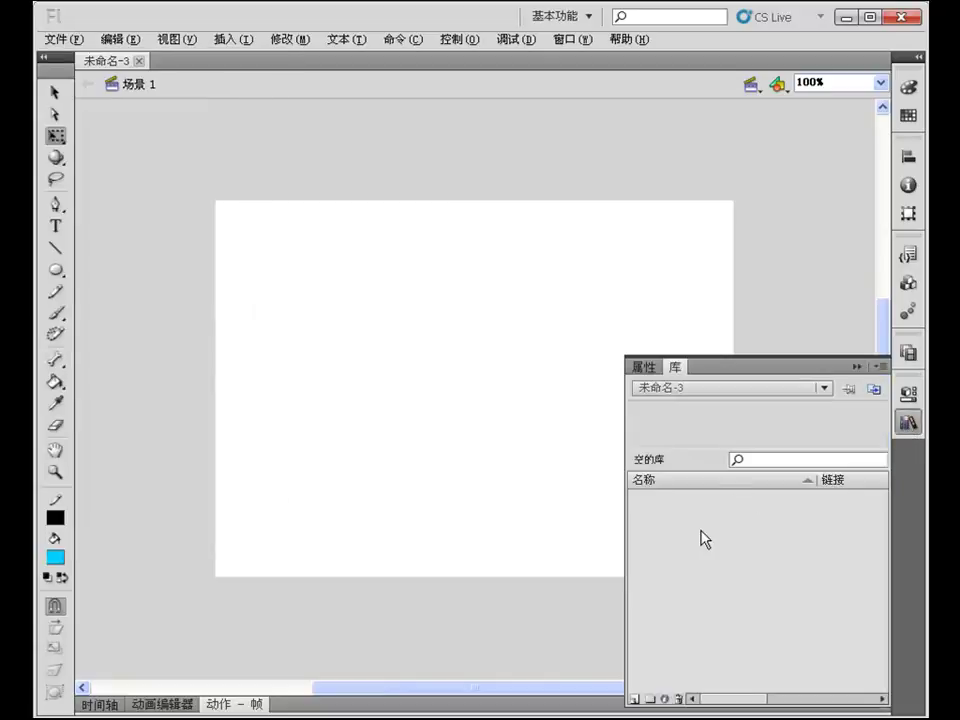
Start importing files to the library, and display the files in 我的文档 as thumbnails
left_click(70, 42)
mouse_move(181, 291)
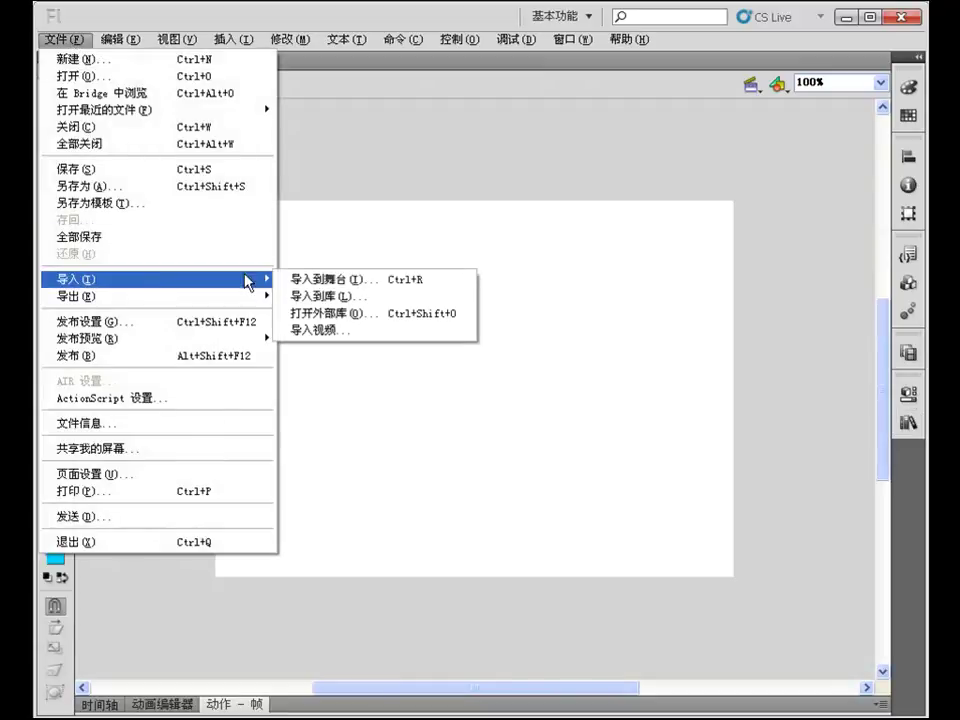
left_click(362, 296)
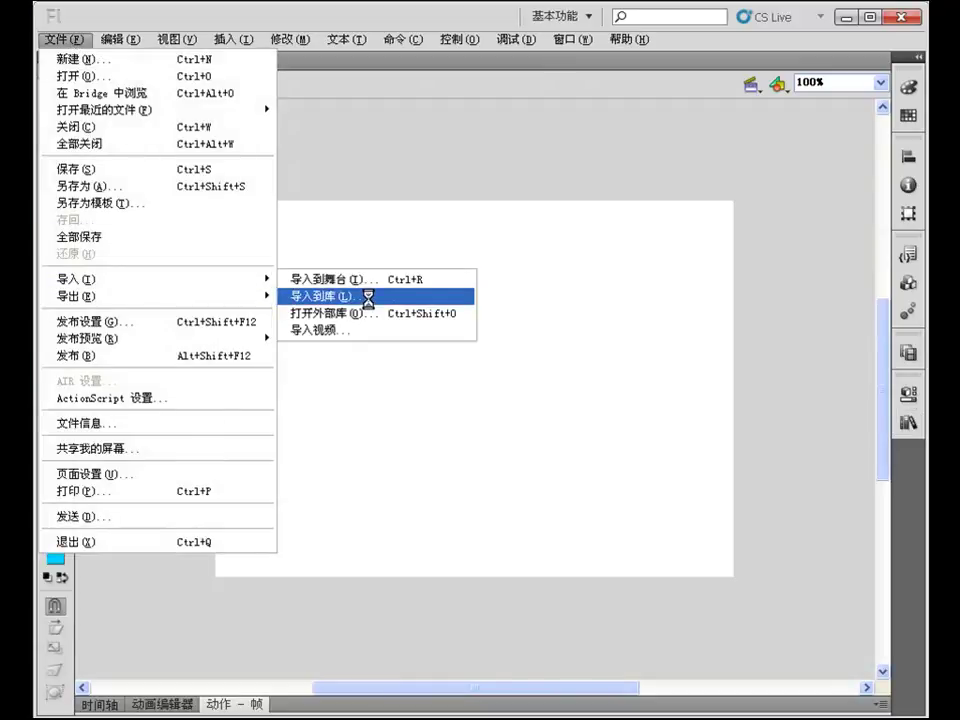
left_click_drag(435, 60, 491, 101)
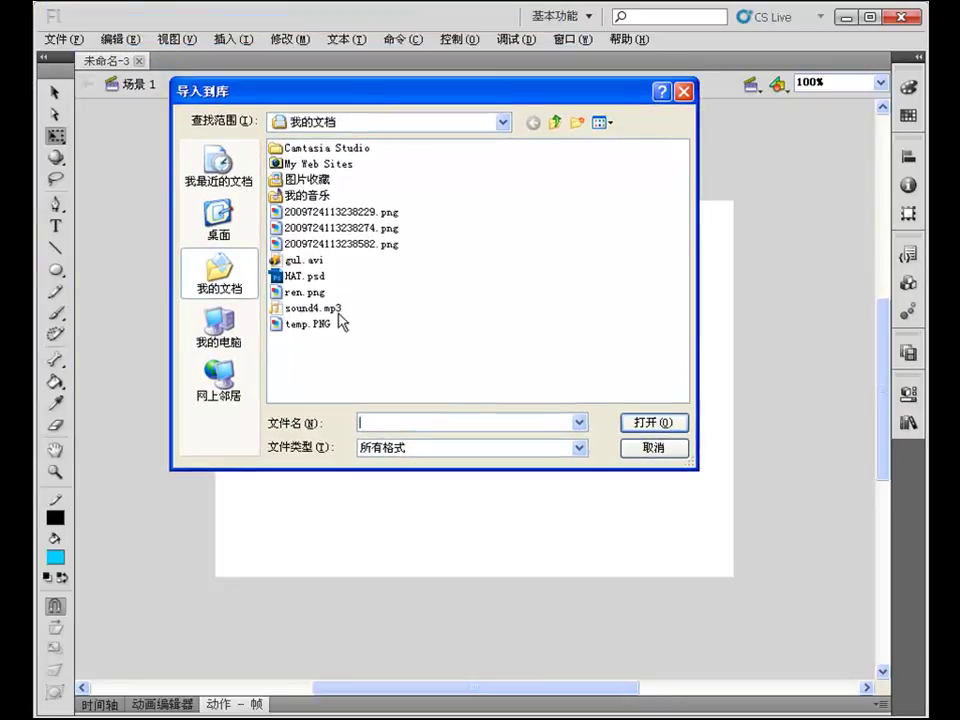
left_click(603, 123)
left_click(620, 141)
Import 2009724113238229.png, 2009724113238274.png, 2009724113238582.png and sound4.mp3 into the library
scroll(681, 272, "down", 3)
left_click_drag(641, 209, 445, 262)
left_click(328, 345, "ctrl")
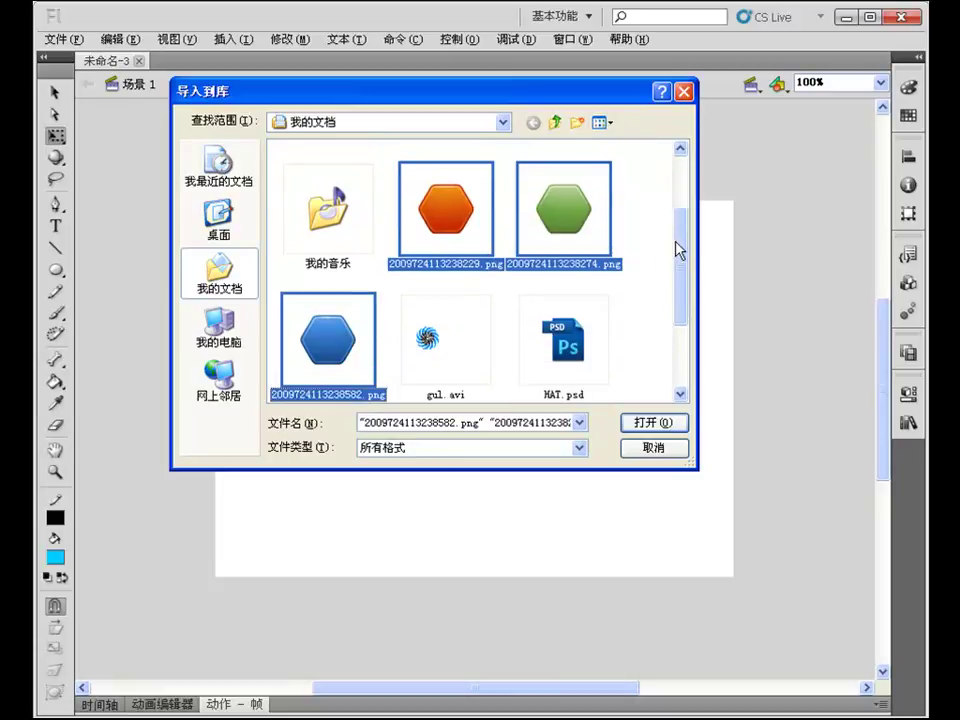
scroll(679, 250, "down", 3)
left_click(474, 338, "ctrl")
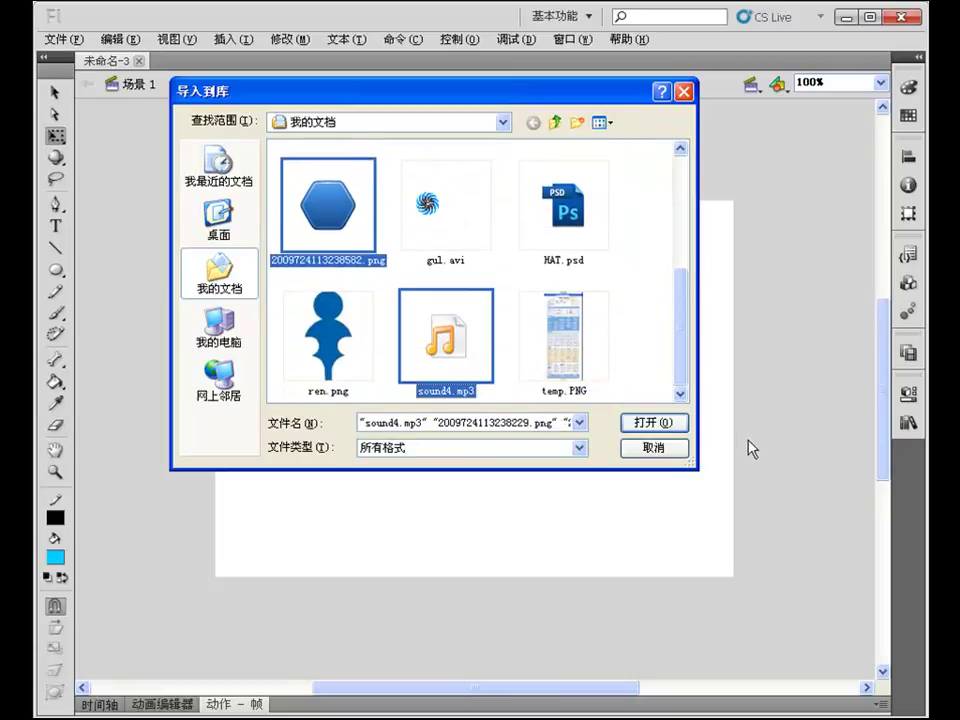
left_click(654, 423)
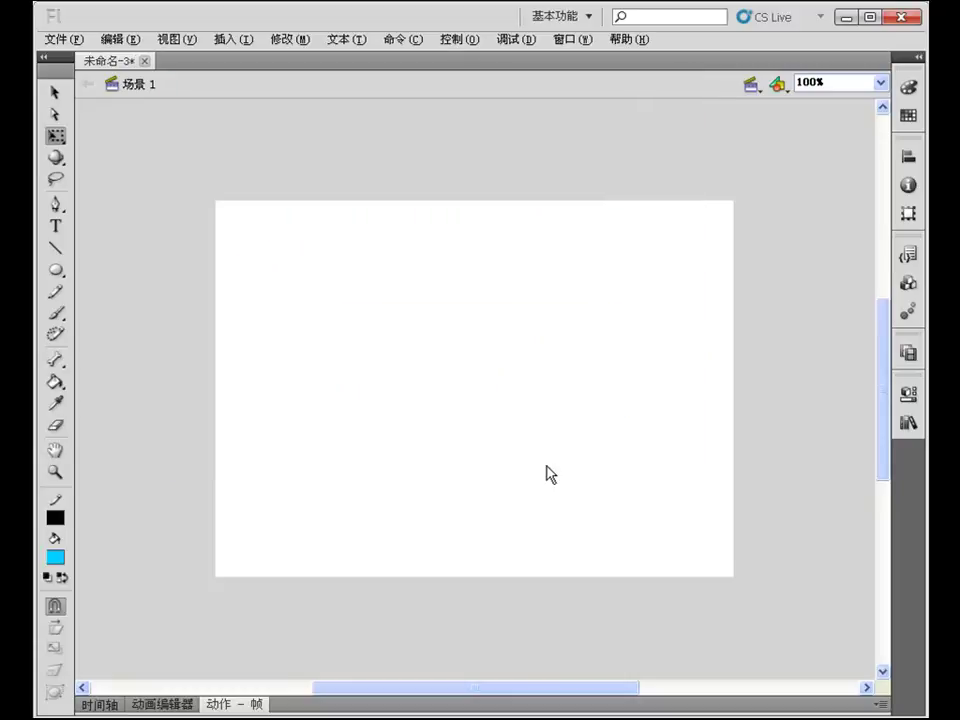
Preview the imported sound4.mp3 in the library, and close the library
left_click(907, 423)
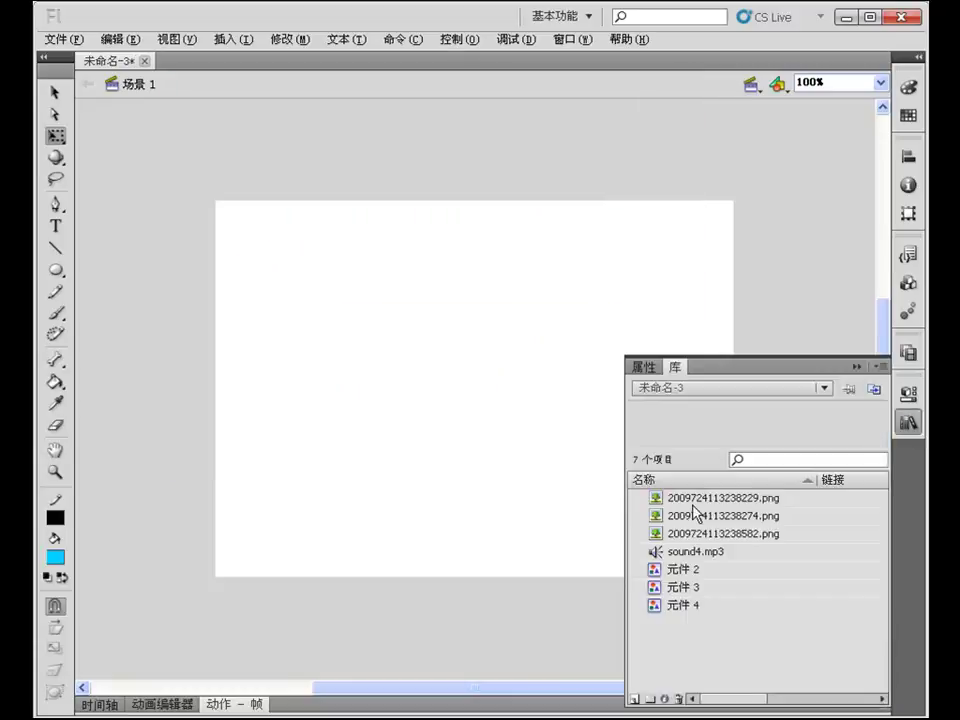
left_click(668, 553)
left_click(880, 408)
left_click(862, 368)
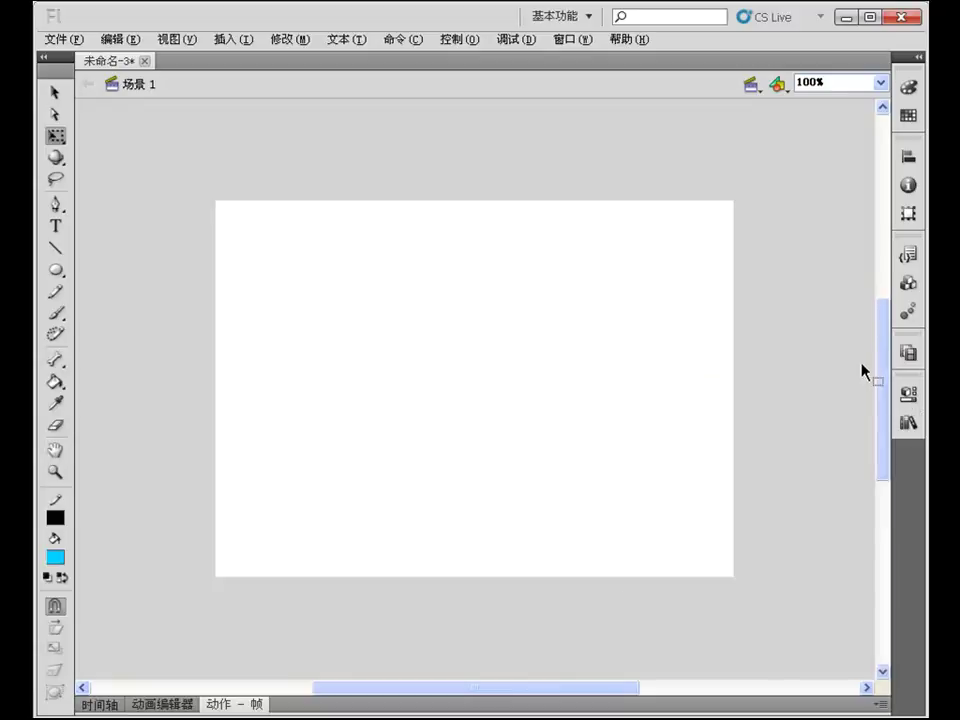
Preview the three imported hexagon images in the library and place the blue one, 2009724113238582.png, near the centre of the stage
left_click(911, 422)
left_click(668, 498)
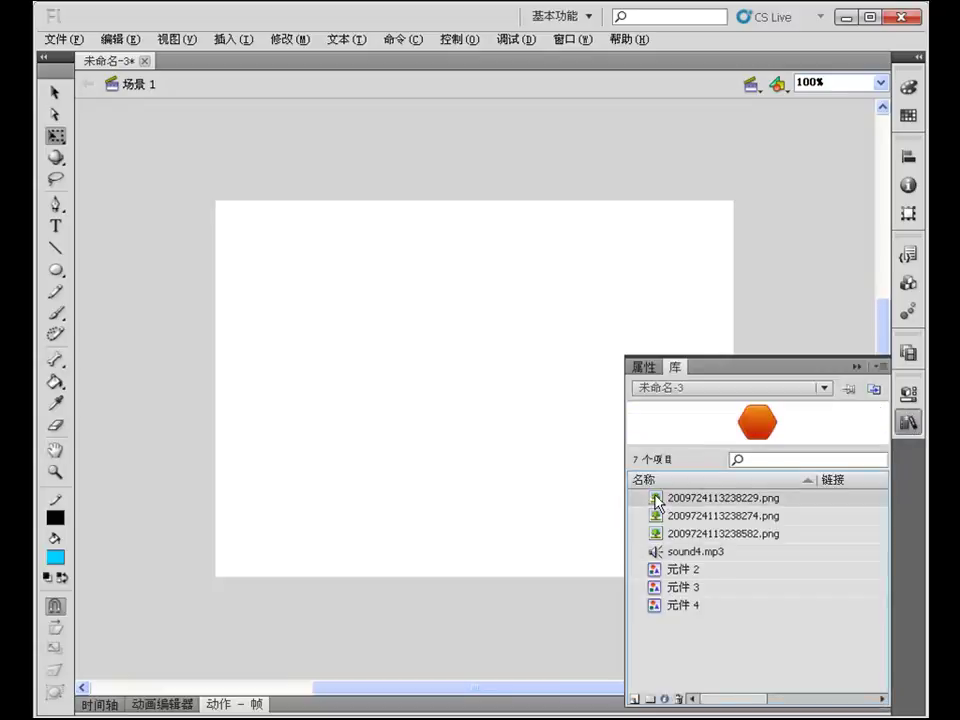
left_click(668, 516)
left_click(666, 534)
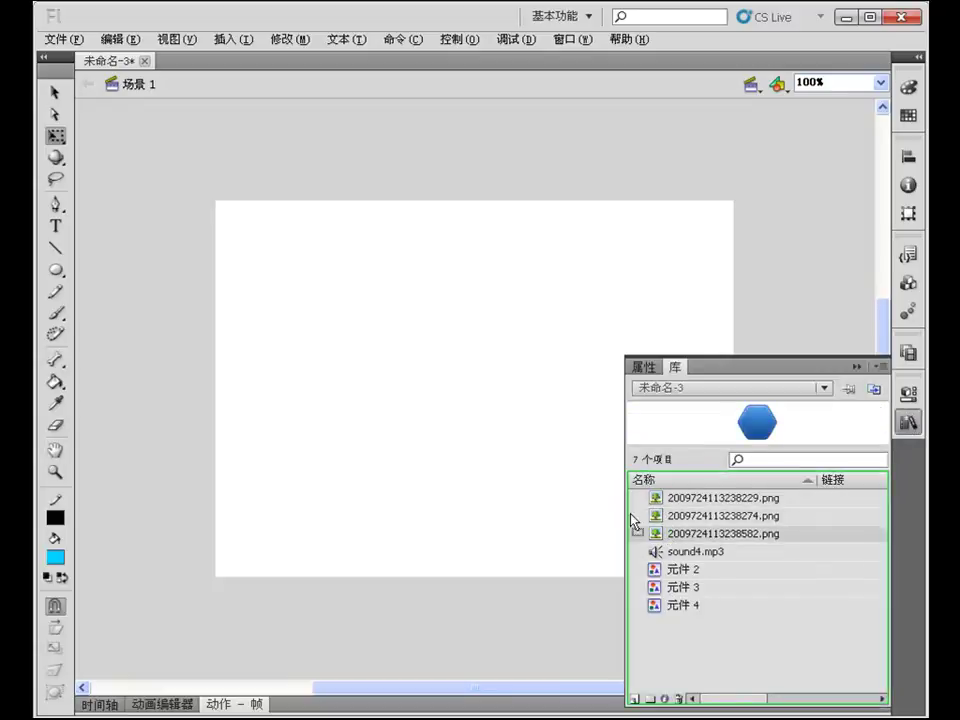
left_click_drag(476, 376, 478, 366)
left_click(480, 372)
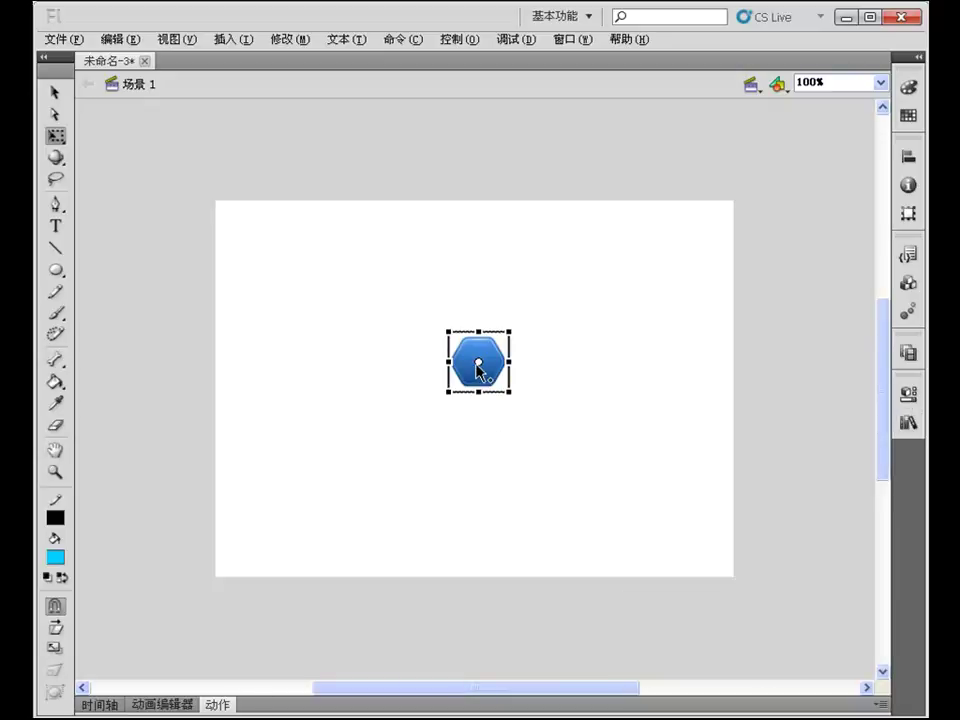
Convert the blue hexagon on the stage to a symbol of type 按钮
key("F8")
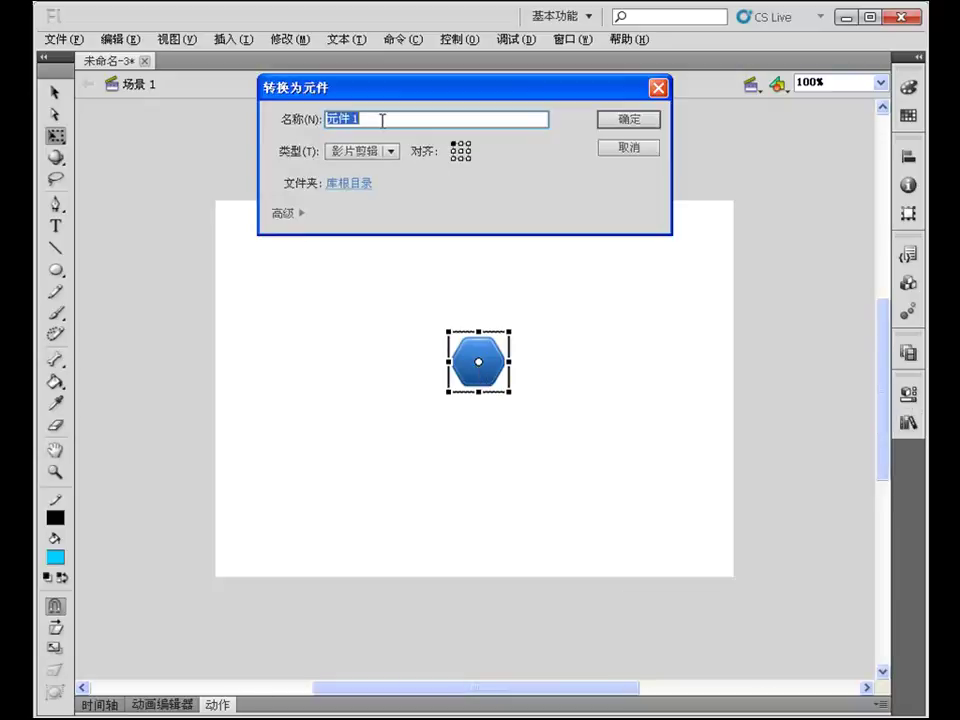
left_click(390, 151)
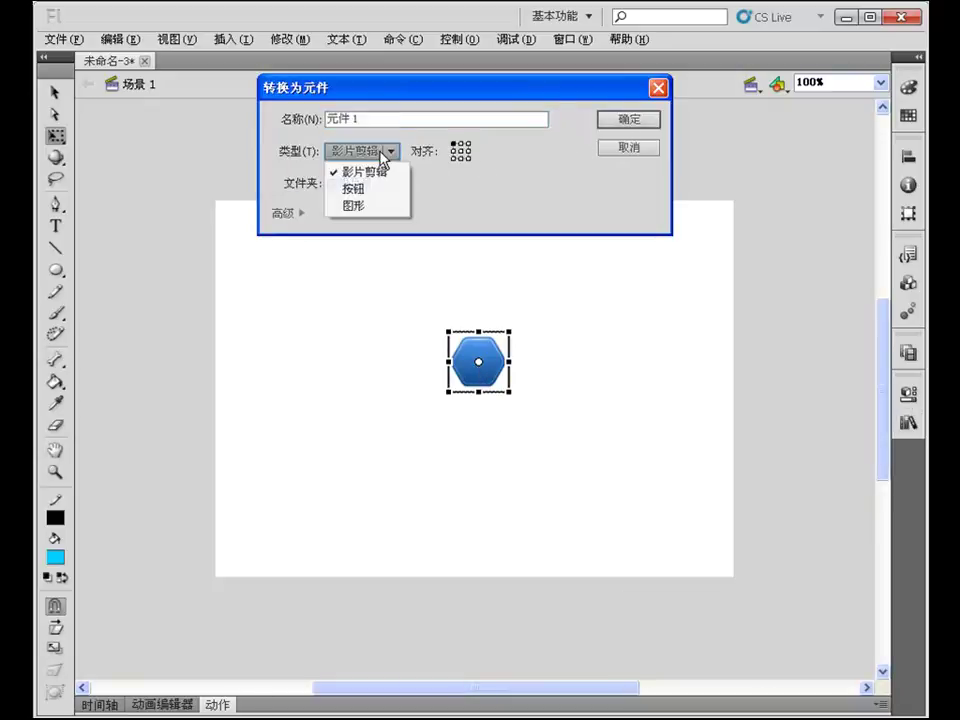
left_click(385, 189)
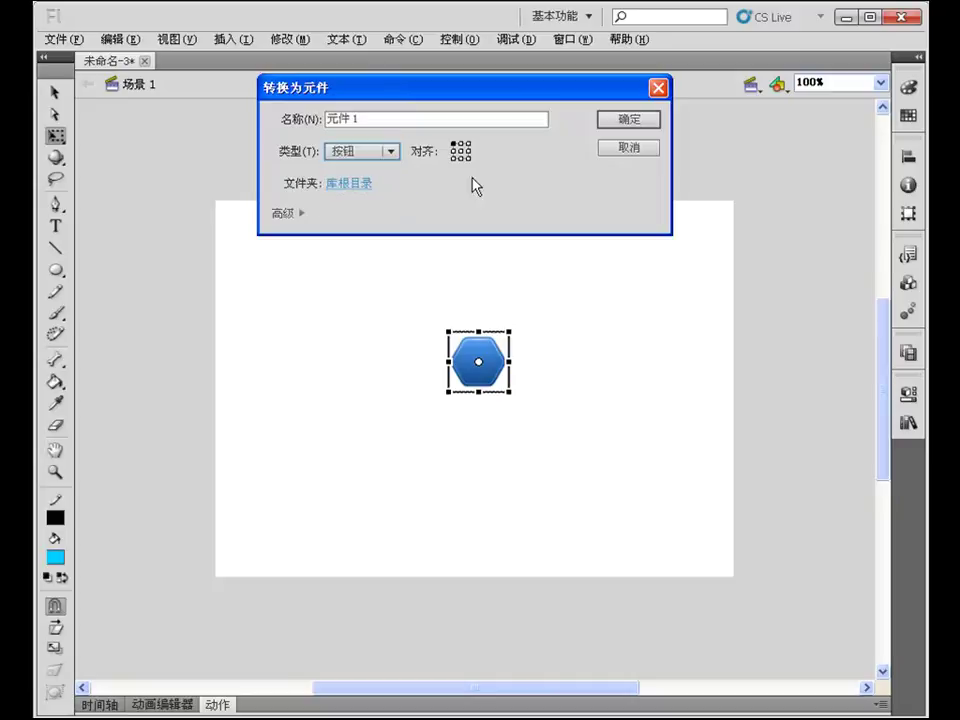
left_click(628, 120)
Open the button symbol for editing and check the blue hexagon's X and Y position
double_click(491, 367)
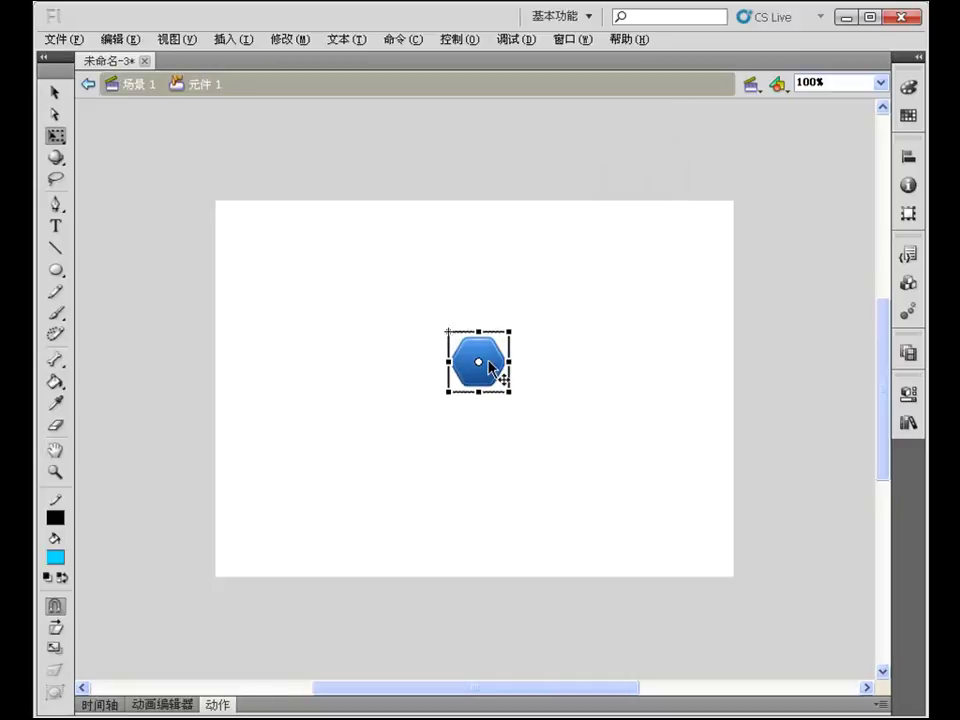
left_click(908, 395)
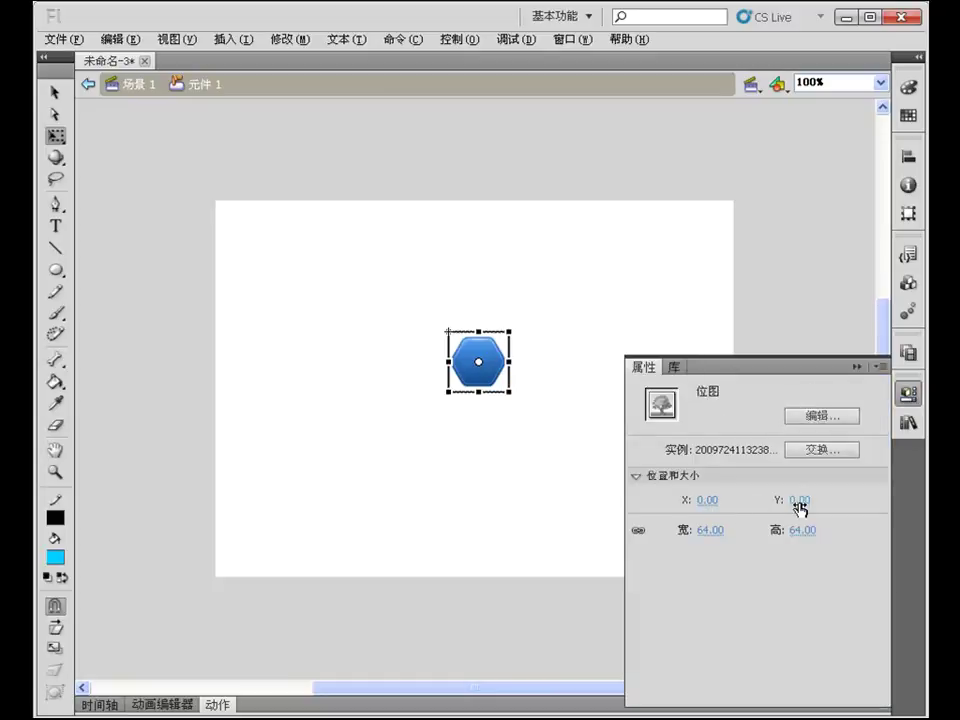
left_click(580, 487)
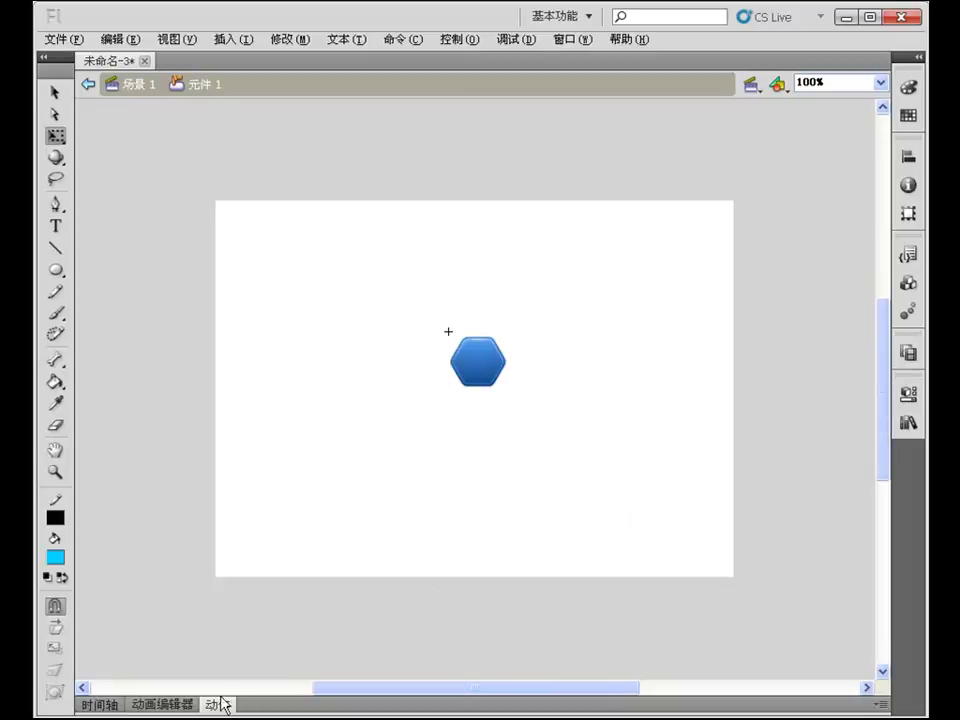
Insert a blank keyframe in the button's 指针 frame and place the green hexagon image 2009724113238274.png there
left_click(84, 704)
left_click(294, 416)
right_click(295, 421)
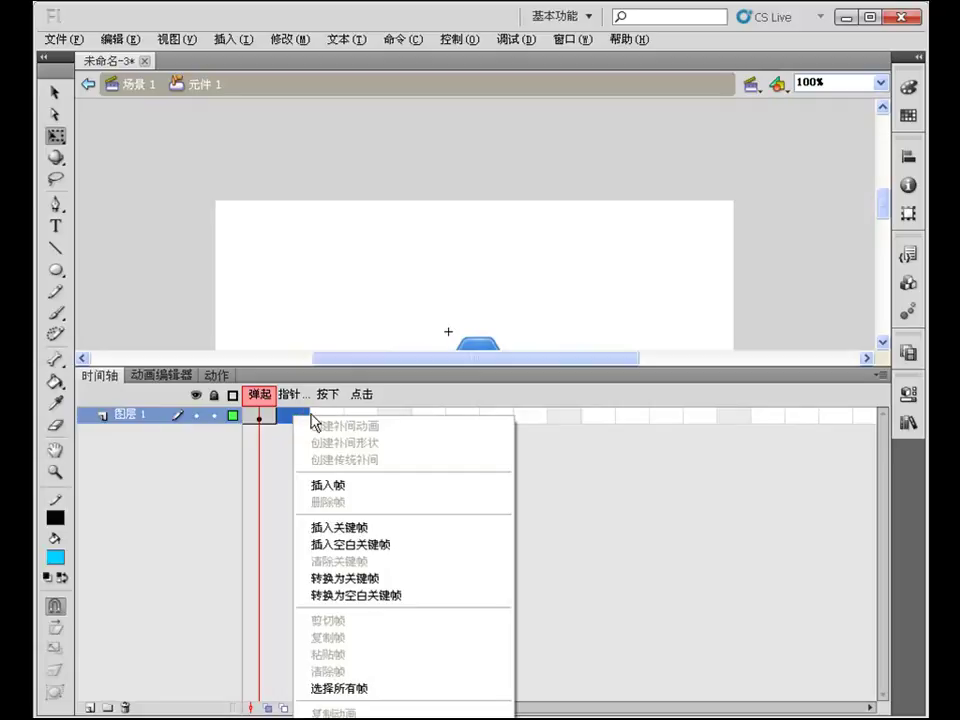
left_click(340, 545)
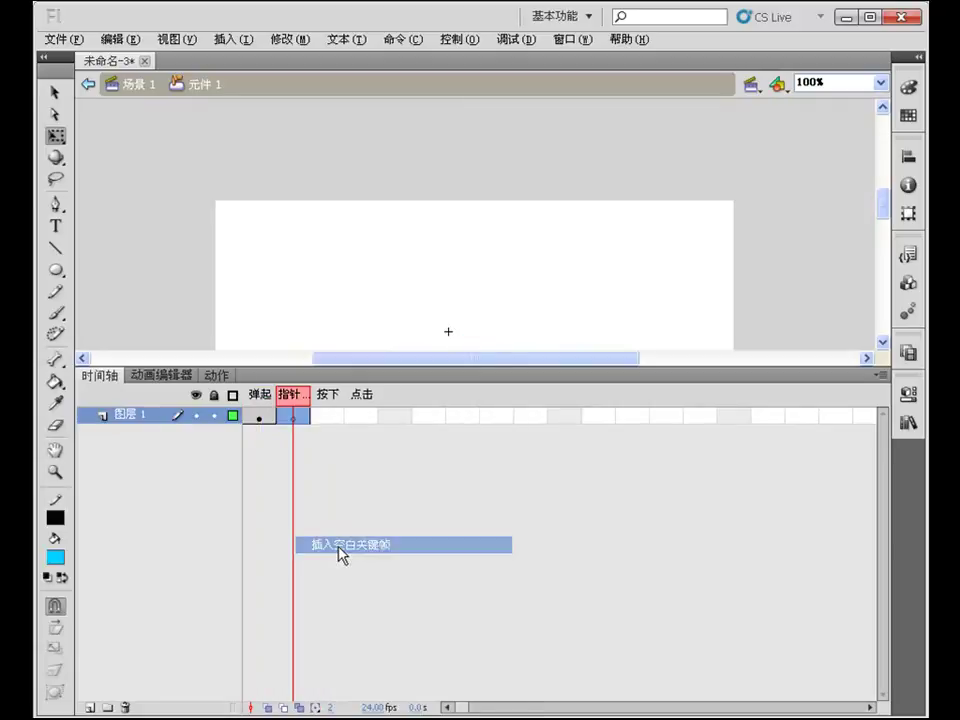
left_click_drag(544, 369, 523, 491)
left_click(908, 422)
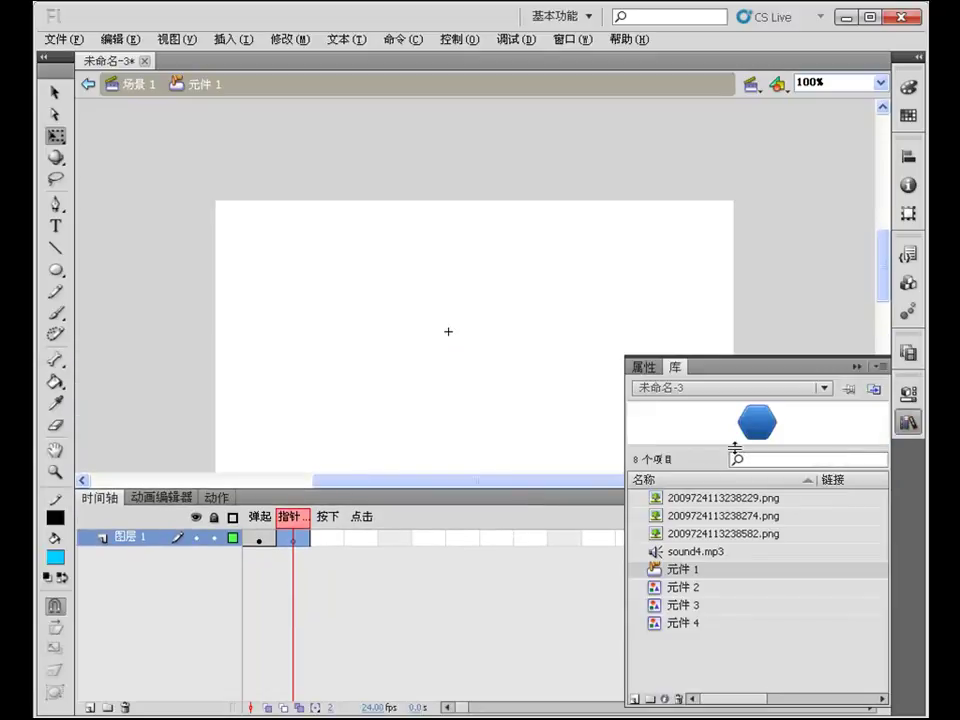
left_click_drag(661, 521, 500, 395)
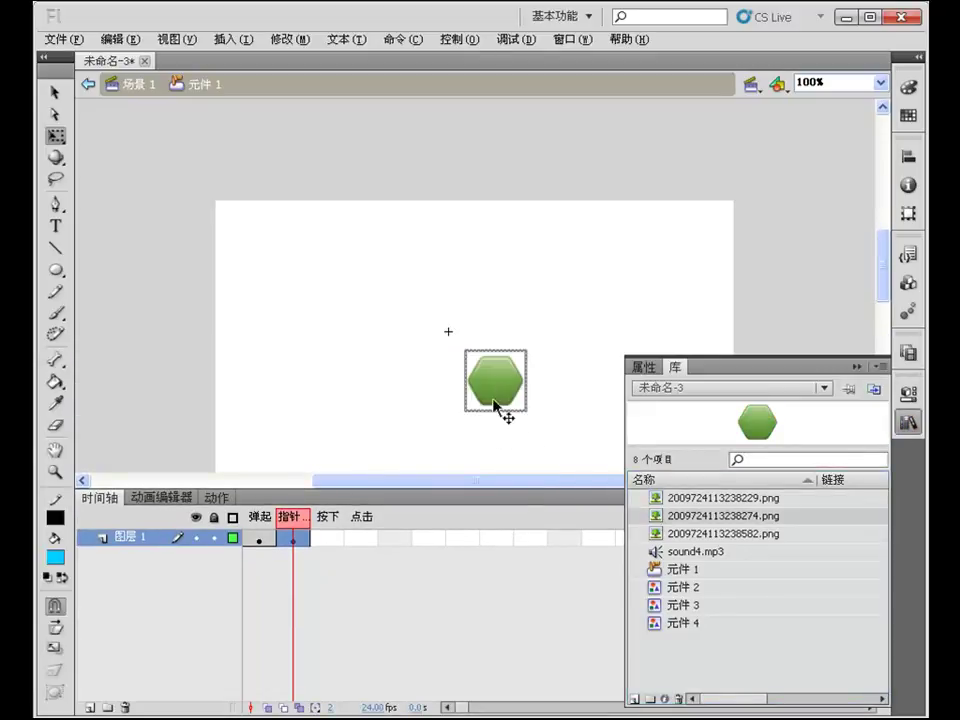
Set the green hexagon's X and Y position to 0
left_click(857, 367)
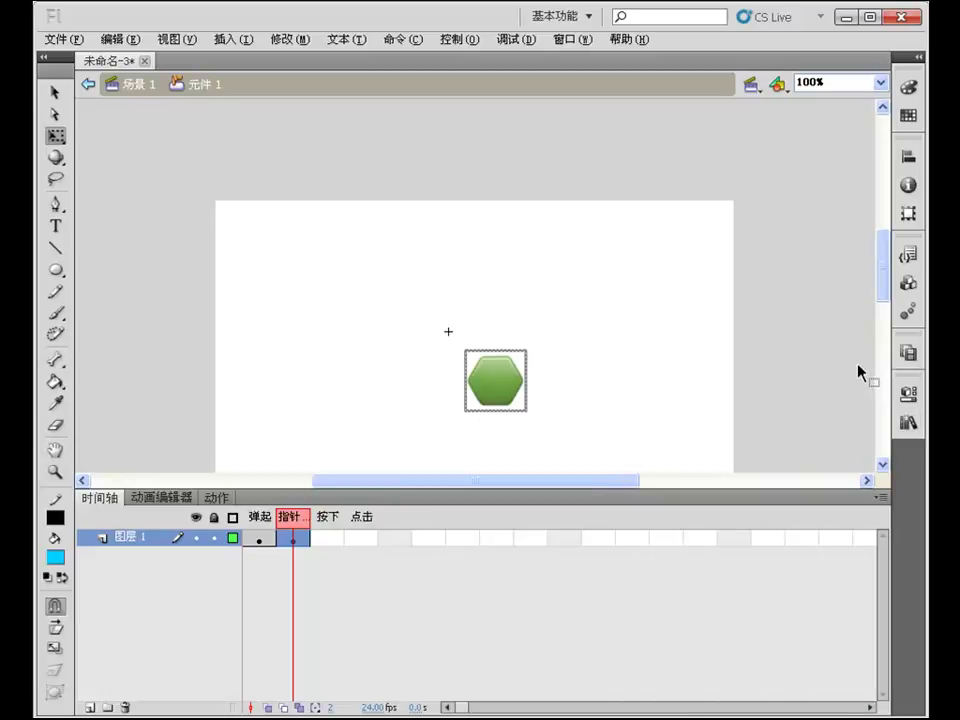
left_click(907, 398)
left_click(712, 499)
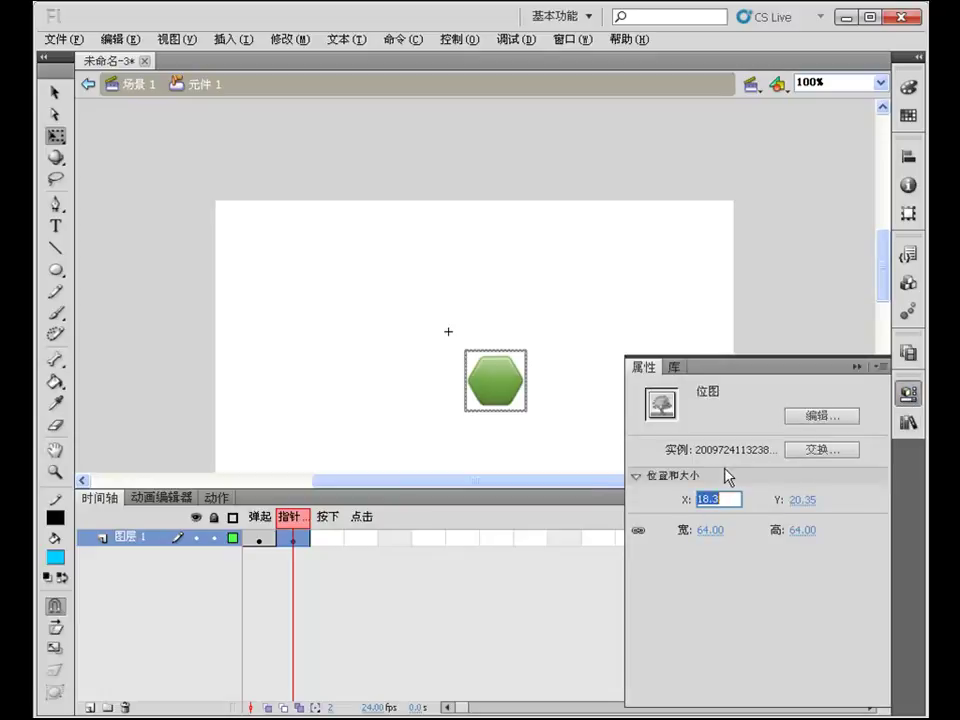
type("0")
left_click(800, 499)
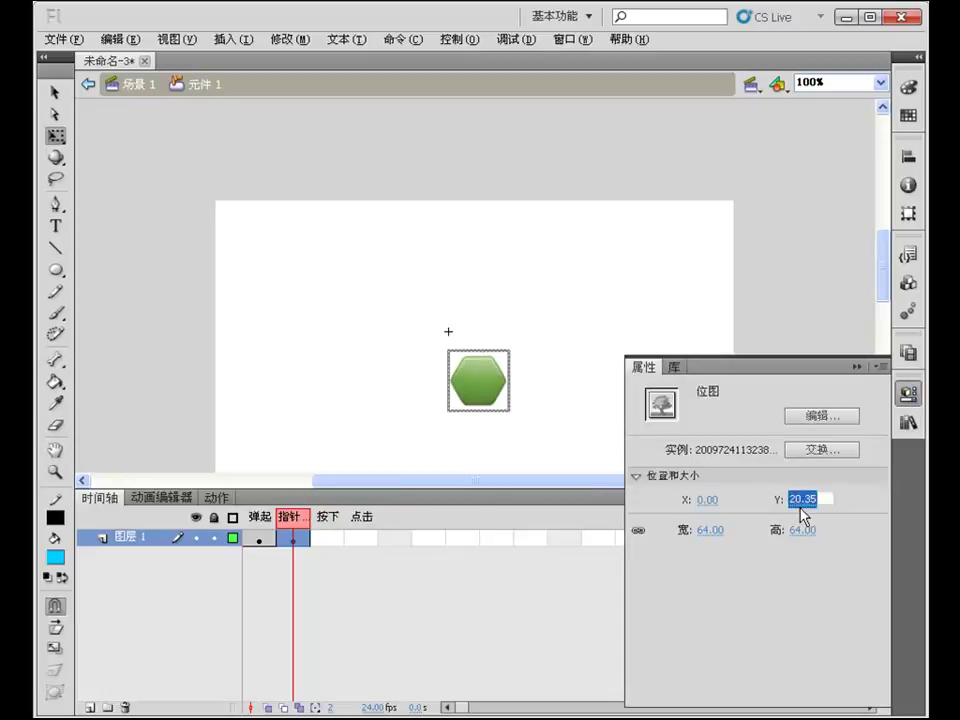
type("0")
key("Return")
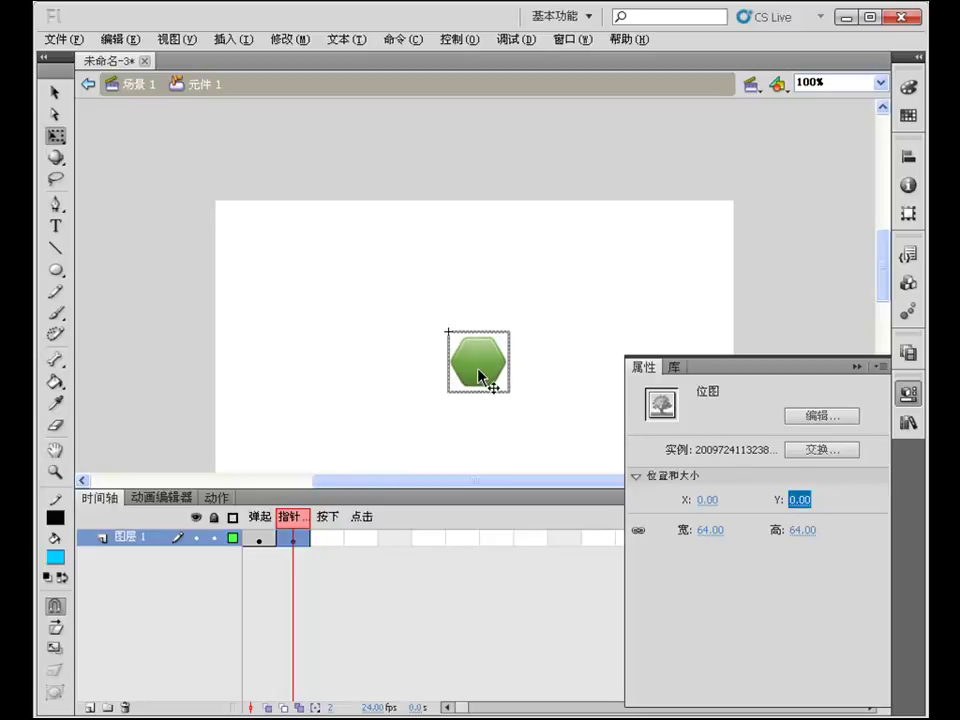
Insert a keyframe in the 按下 frame and replace its green hexagon with the orange image 2009724113238229.png
left_click(328, 540)
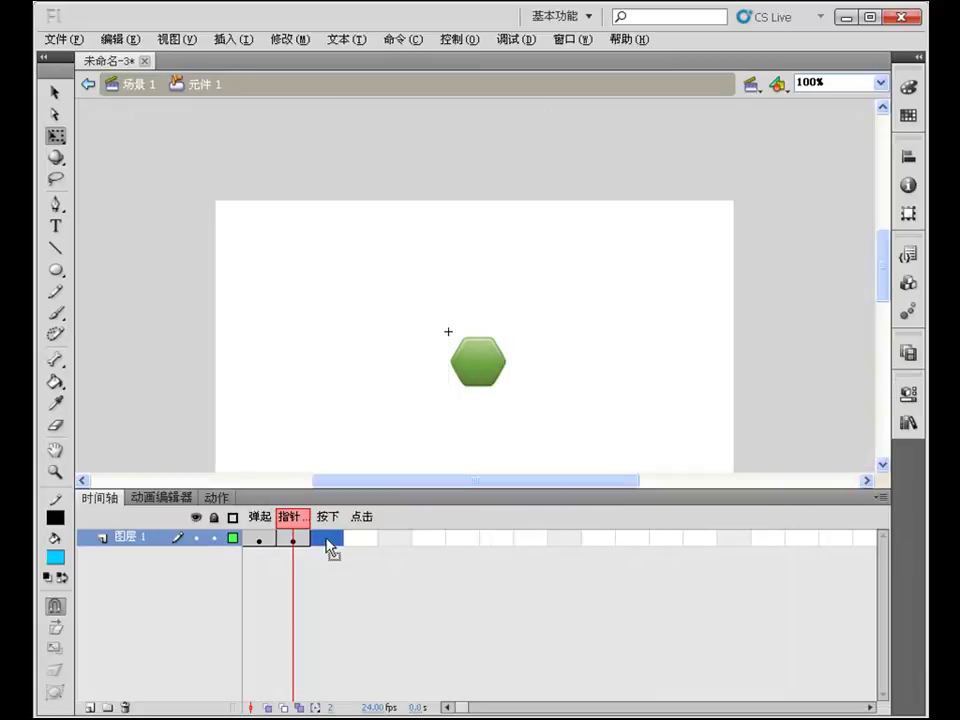
right_click(328, 540)
left_click(381, 221)
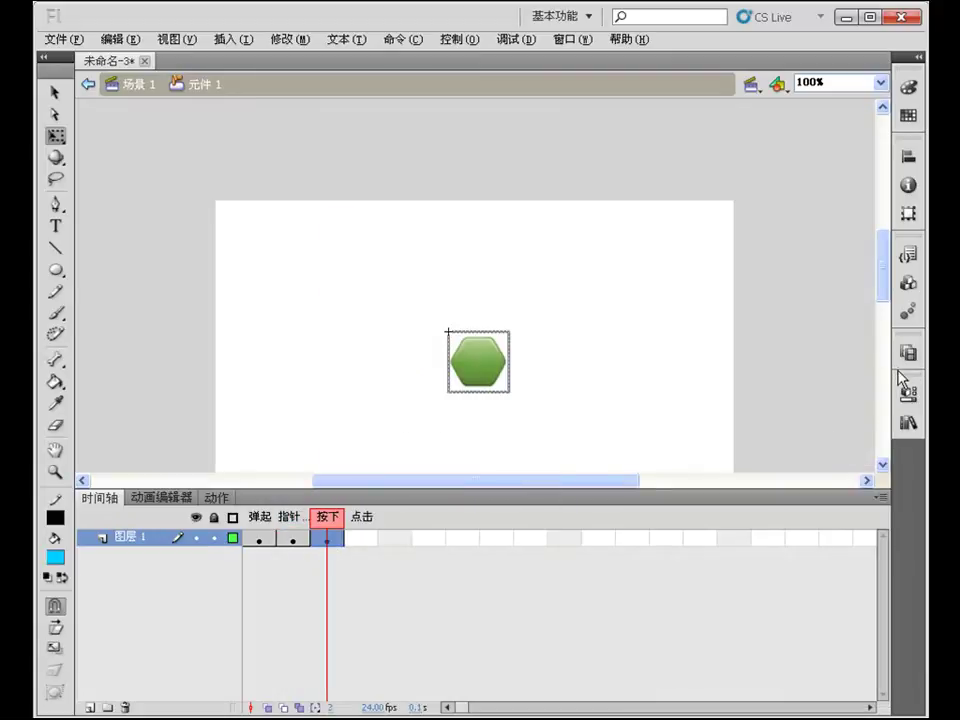
left_click(908, 424)
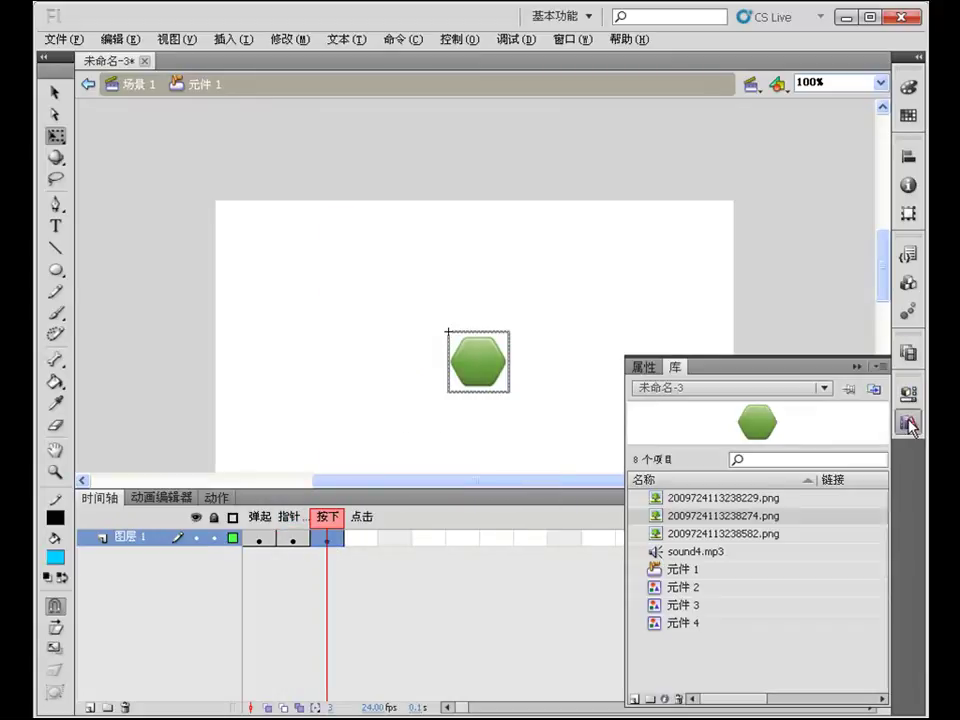
left_click(645, 499)
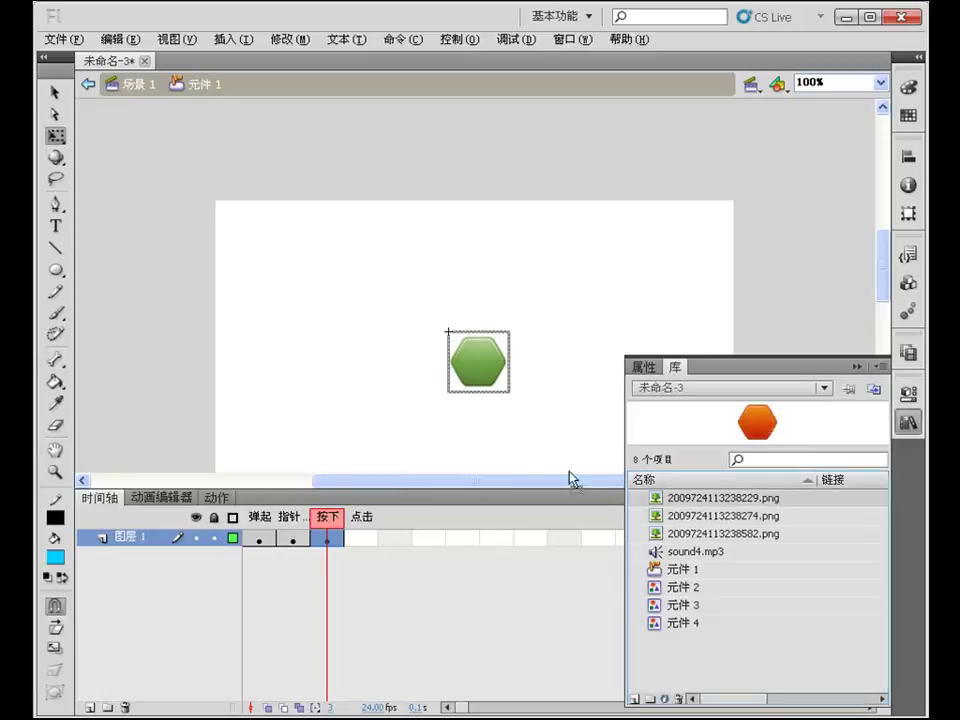
left_click_drag(643, 502, 499, 433)
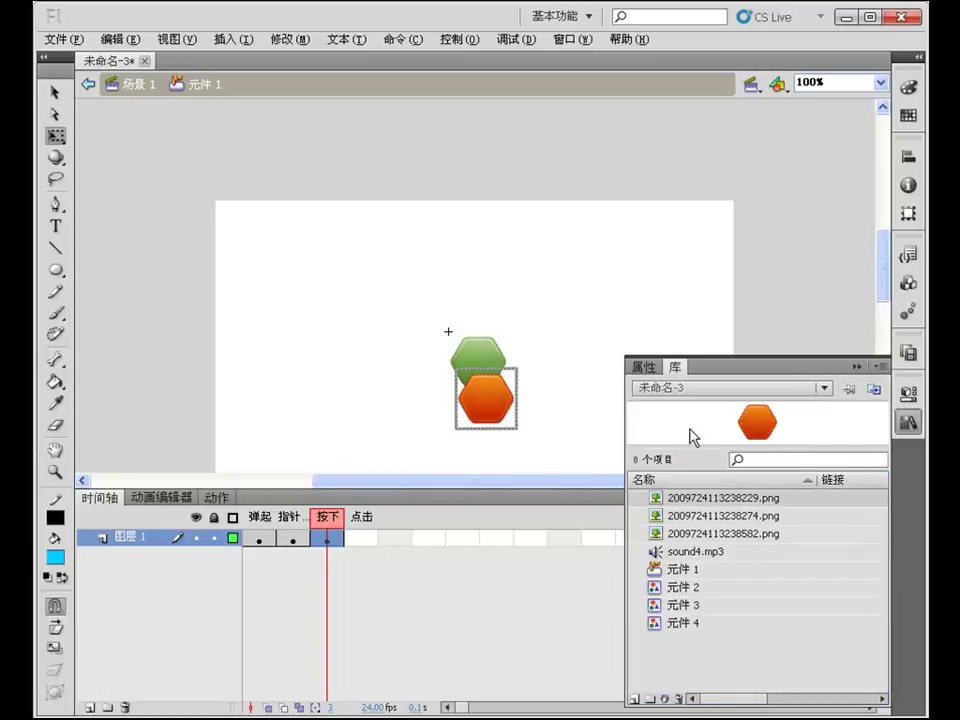
left_click(488, 352)
key("Delete")
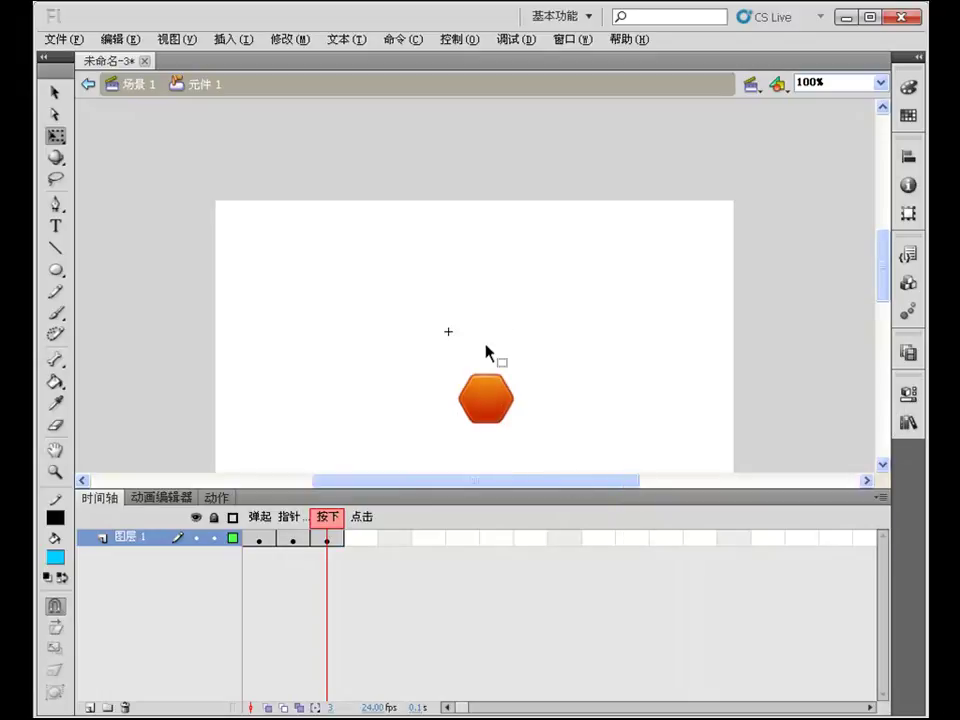
Set the orange hexagon's X and Y position to 0 in the 按下 frame
left_click(495, 396)
left_click(908, 392)
left_click(706, 499)
type("0")
left_click(803, 499)
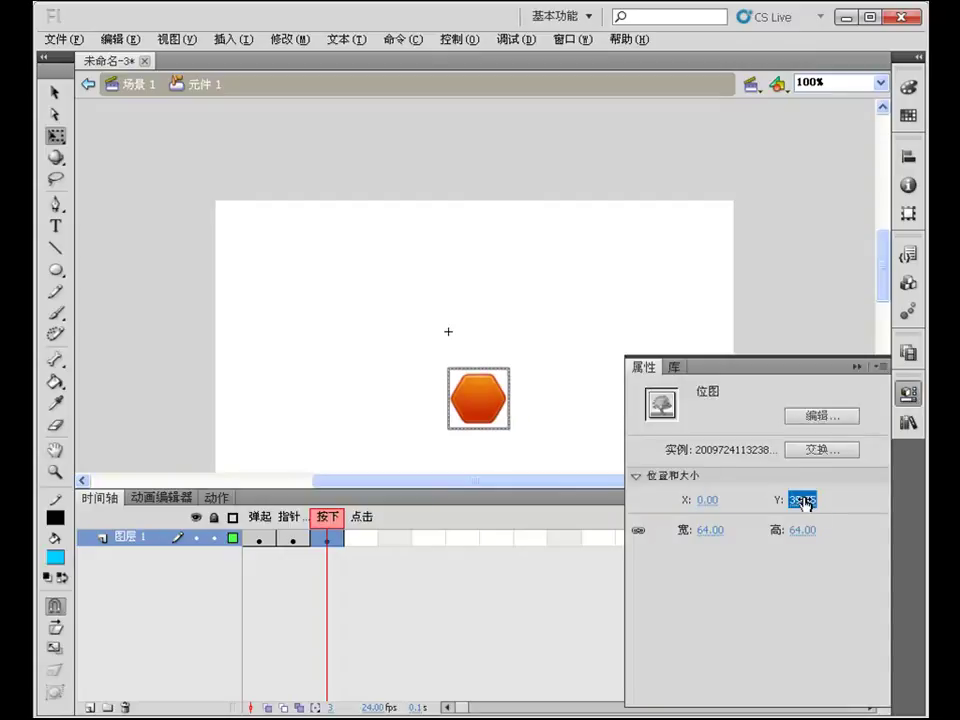
type("0")
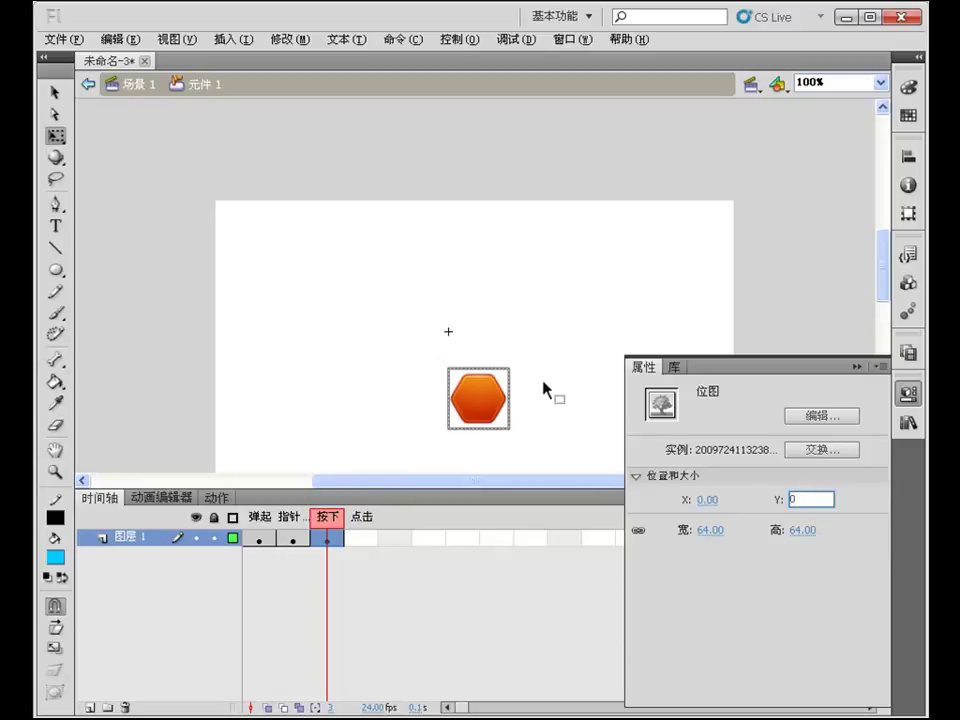
key("Return")
key("ctrl+F3")
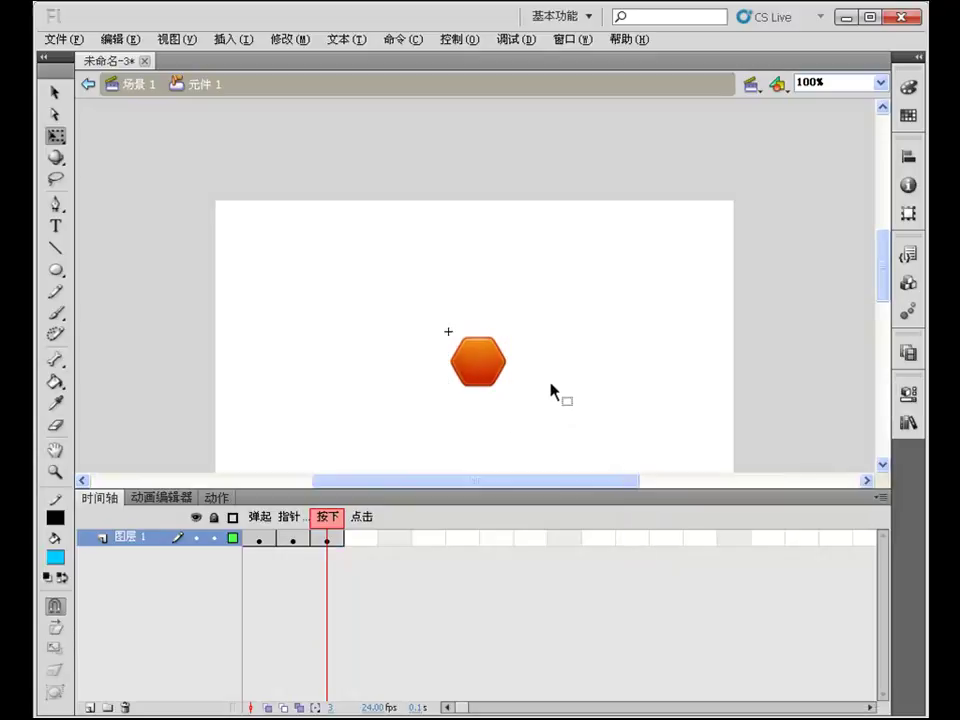
Test the movie, try the hexagon button's rollover and pressed states, and close the preview
key("ctrl+Return")
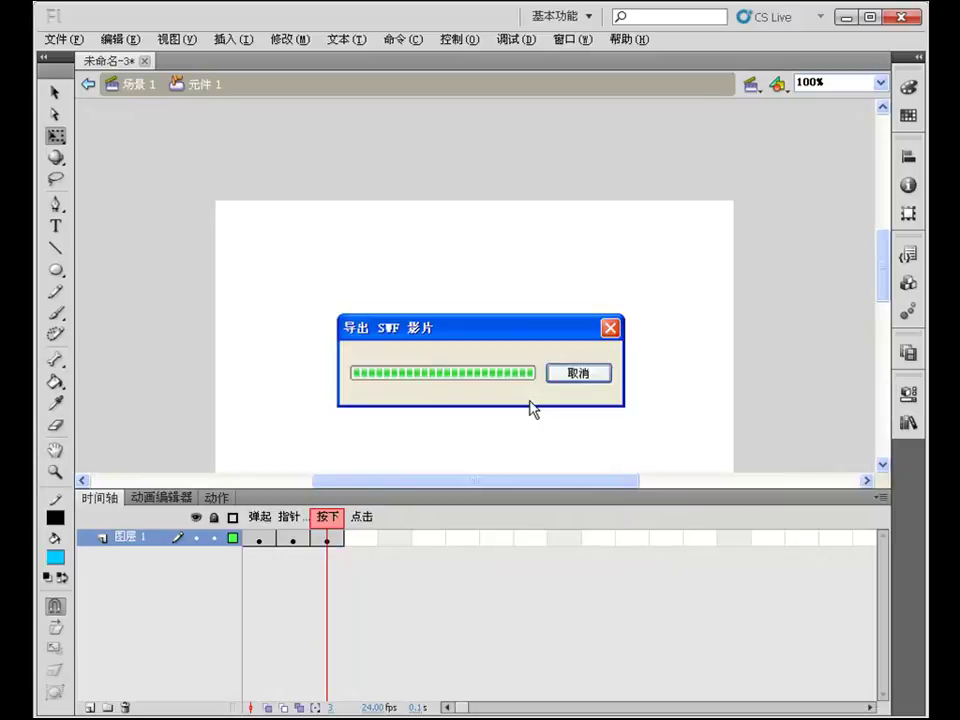
left_click(497, 371)
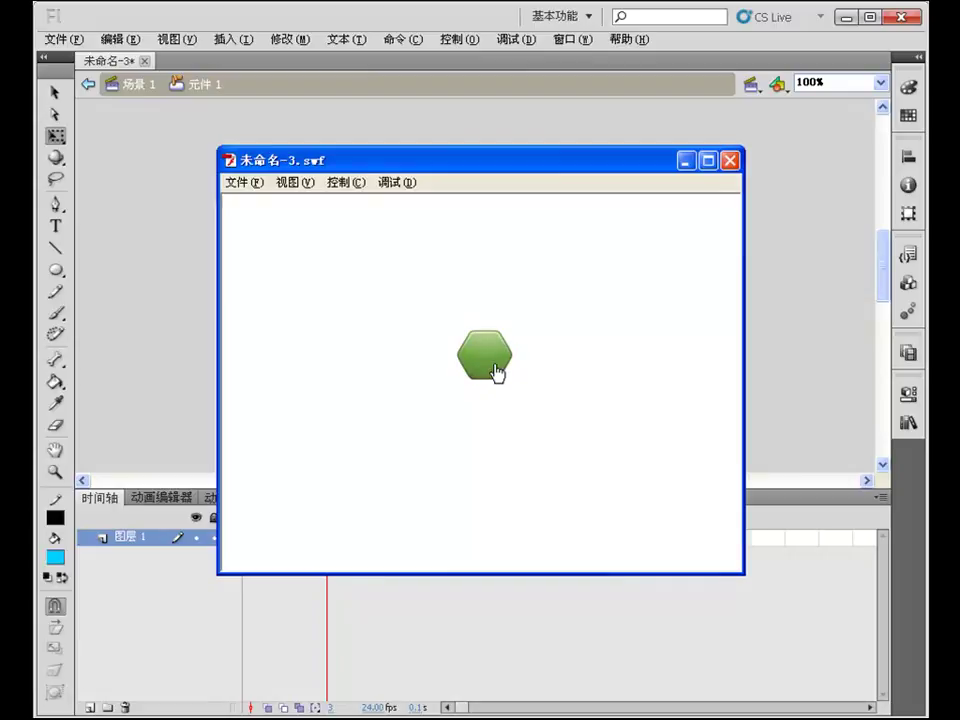
left_click(497, 371)
left_click(497, 371)
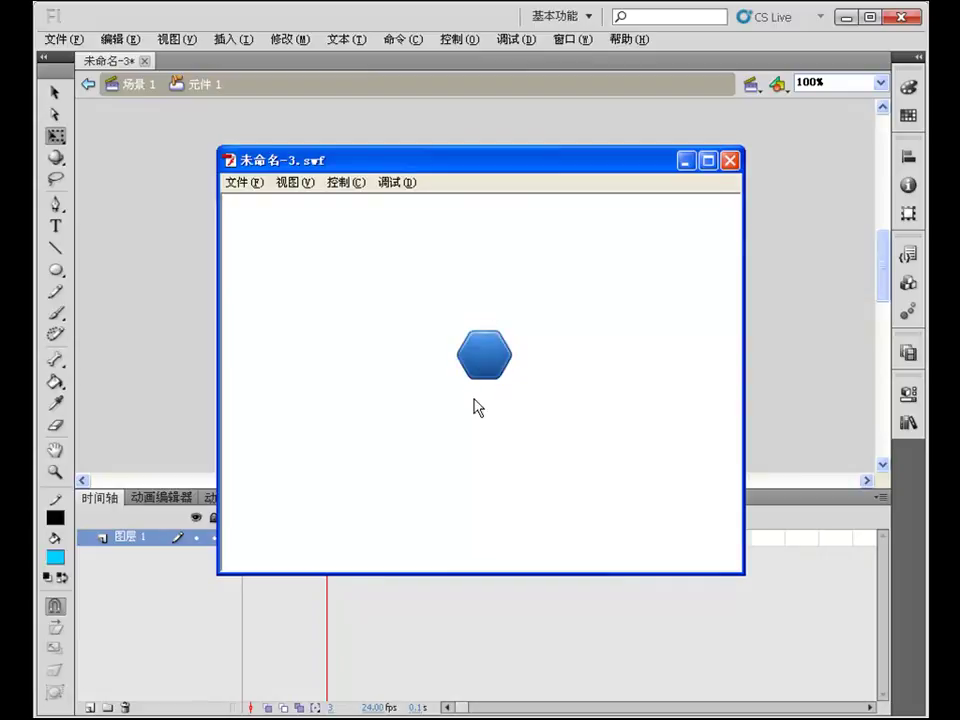
left_click(730, 160)
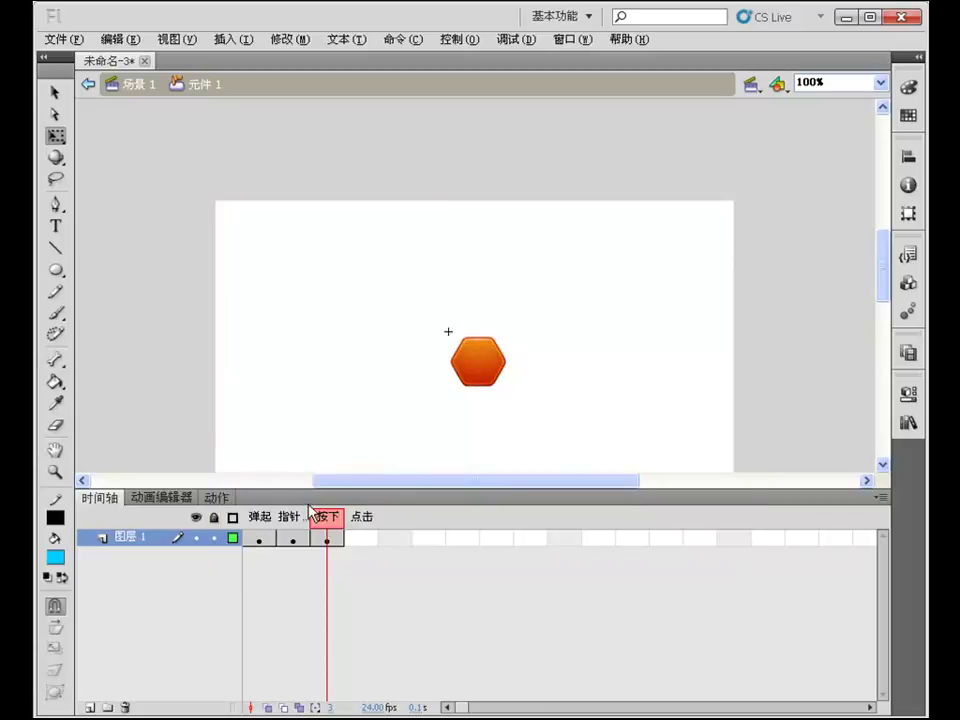
Add sound4.mp3 to the 指针 frame of 图层 1 and test the button in the movie preview
left_click(300, 540)
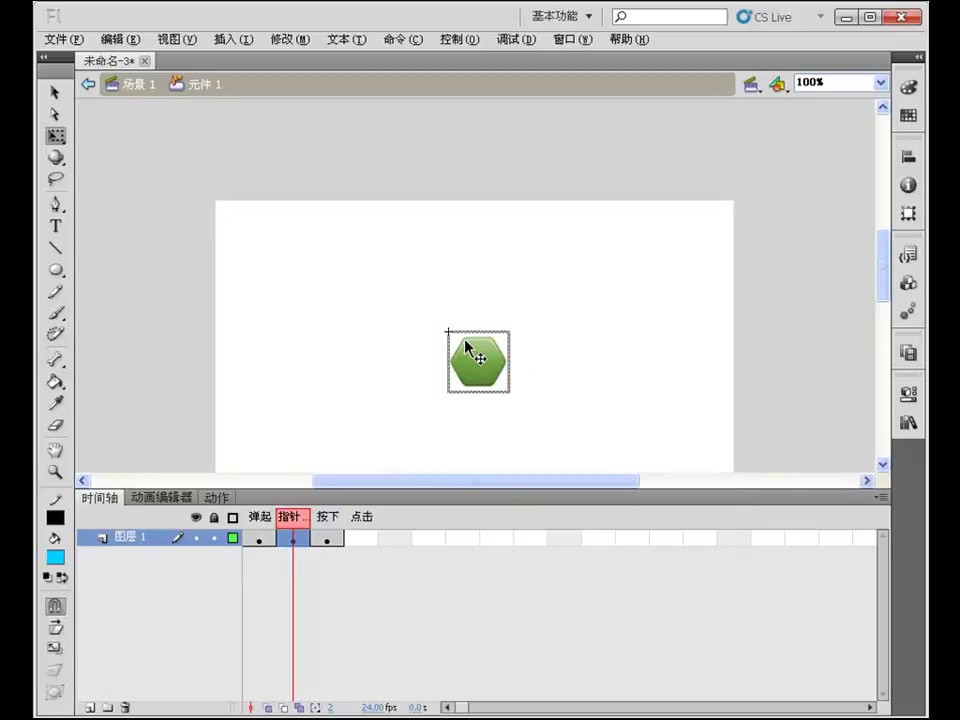
left_click(908, 423)
left_click_drag(668, 552, 458, 378)
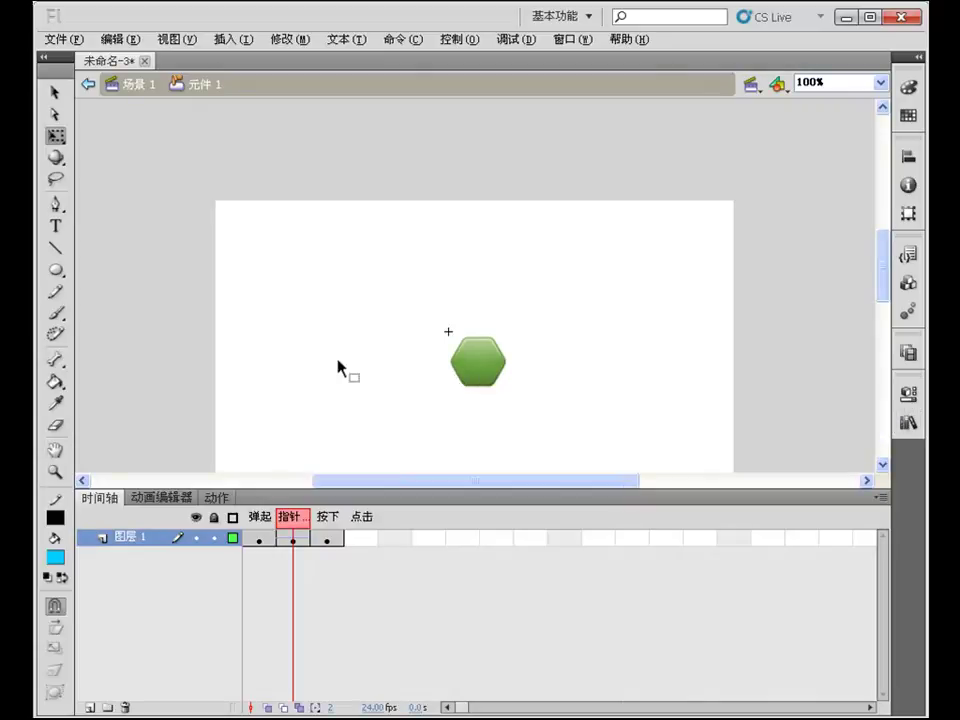
key("ctrl+Return")
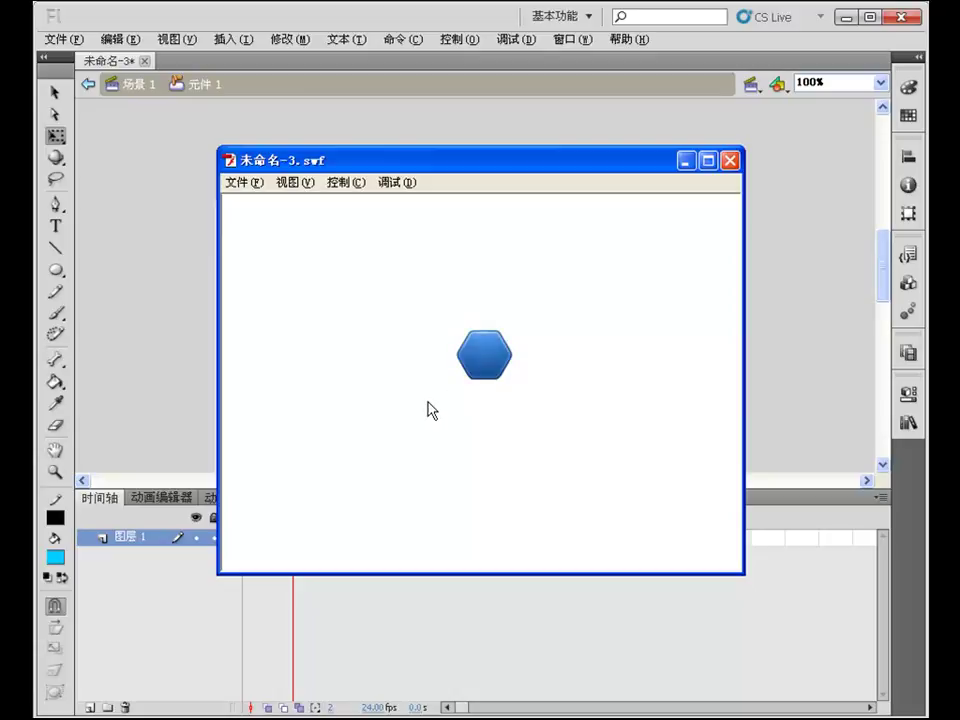
left_click(730, 160)
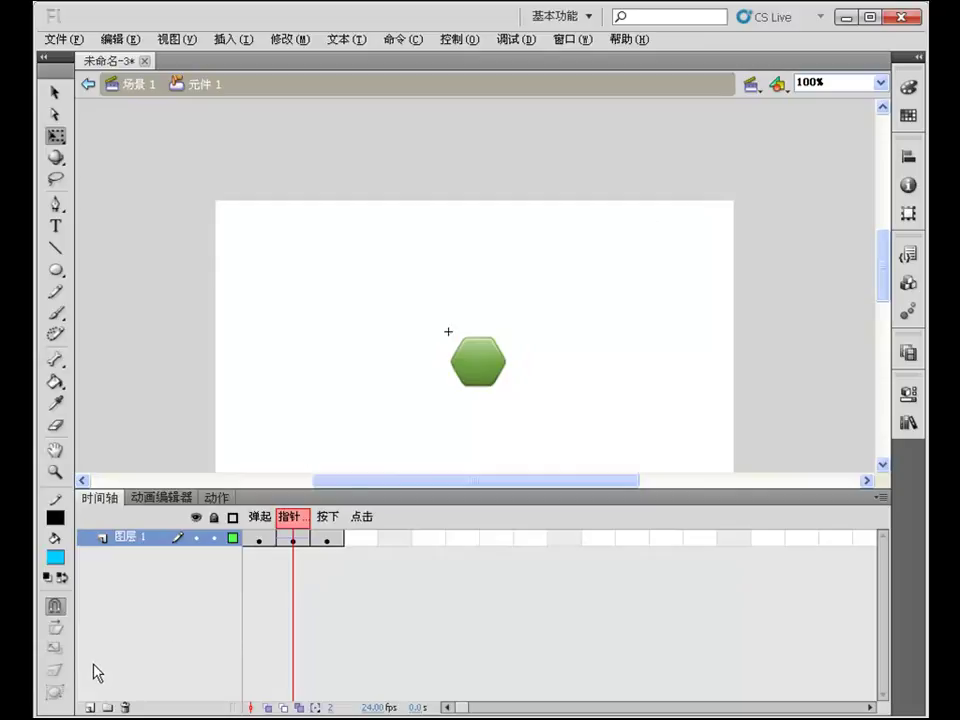
Add a new layer above 图层 1 in the button symbol and insert a keyframe in its 指针 frame
left_click(90, 707)
right_click(293, 541)
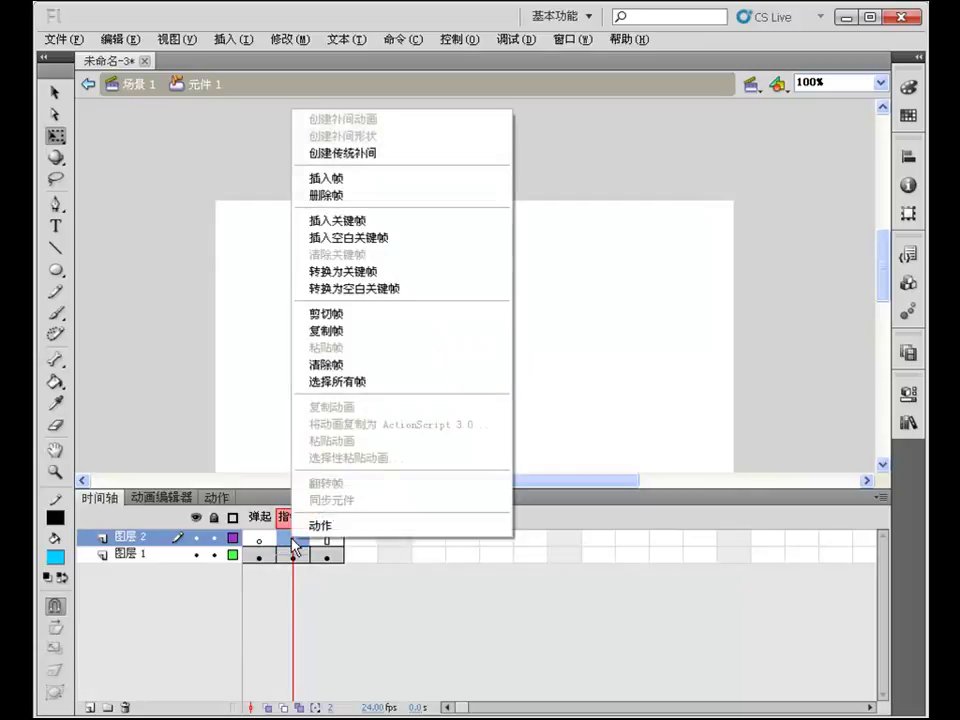
left_click(390, 222)
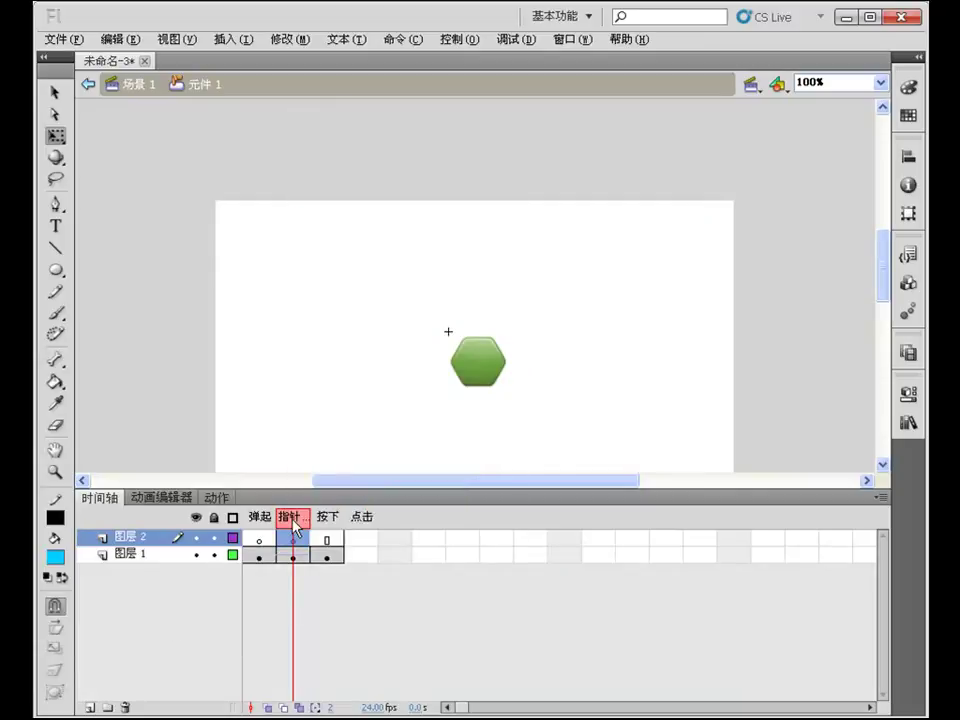
Configure the PolyStar tool to draw a 星形 with 4 sides
left_click(63, 275)
left_click(63, 275)
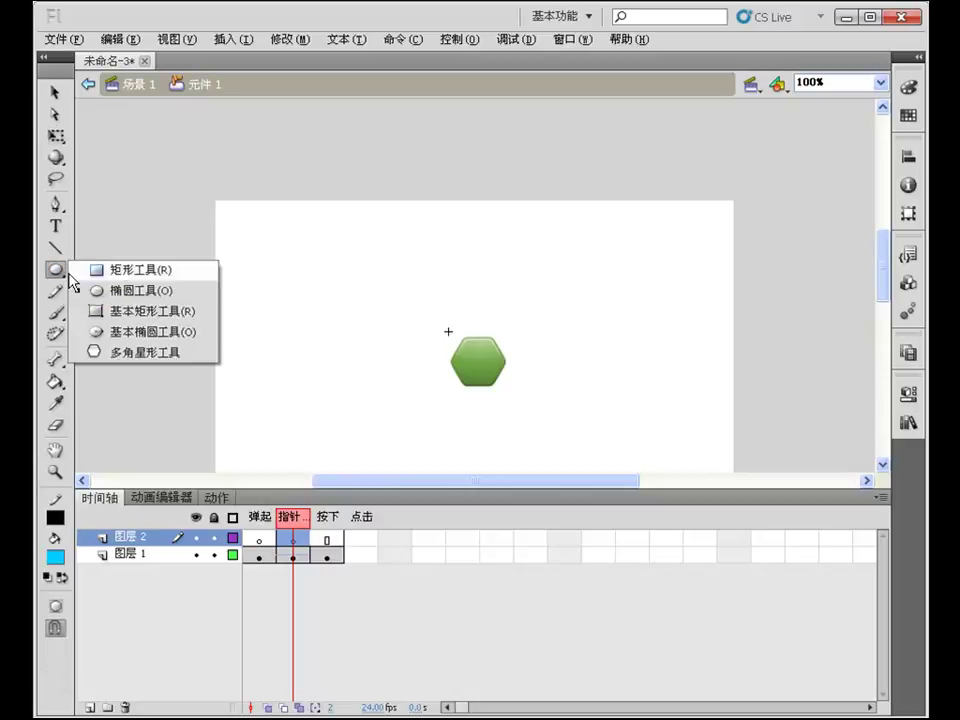
left_click(130, 349)
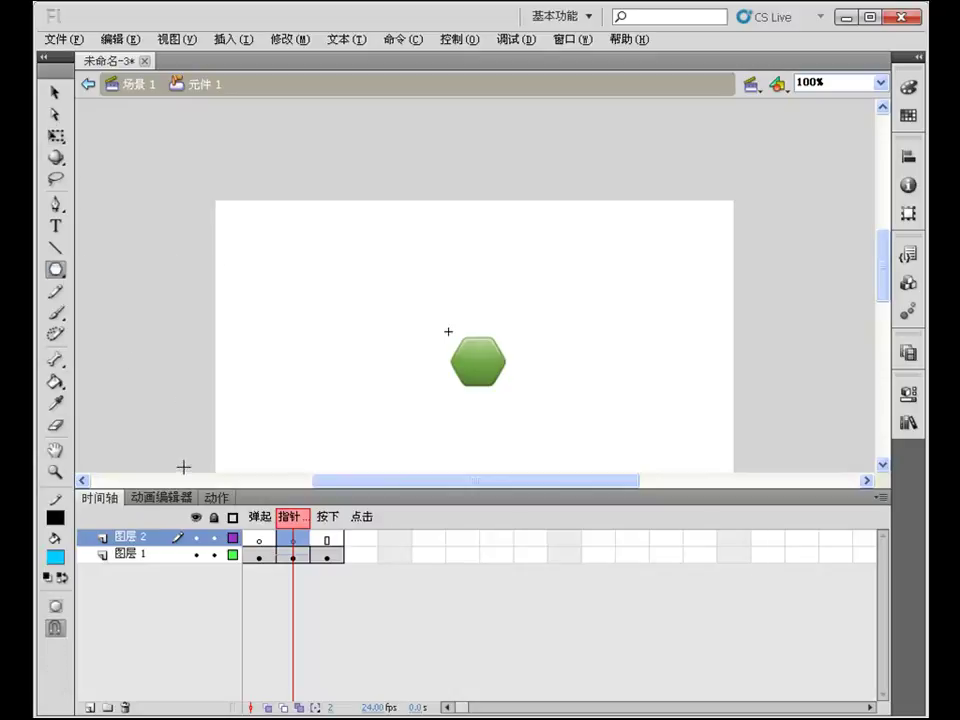
left_click(908, 393)
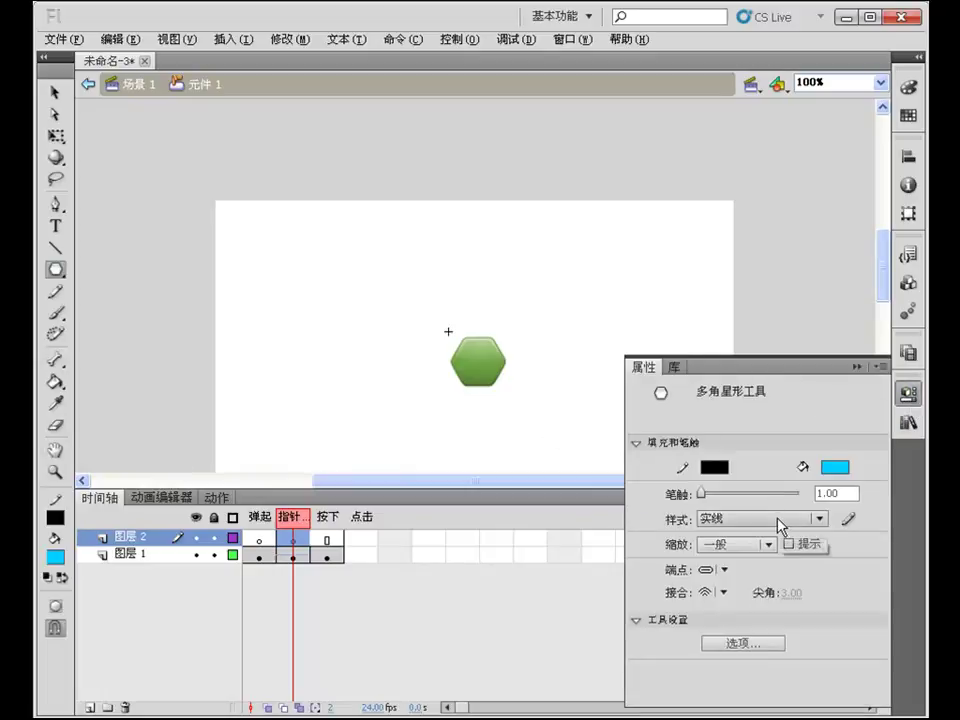
left_click(741, 644)
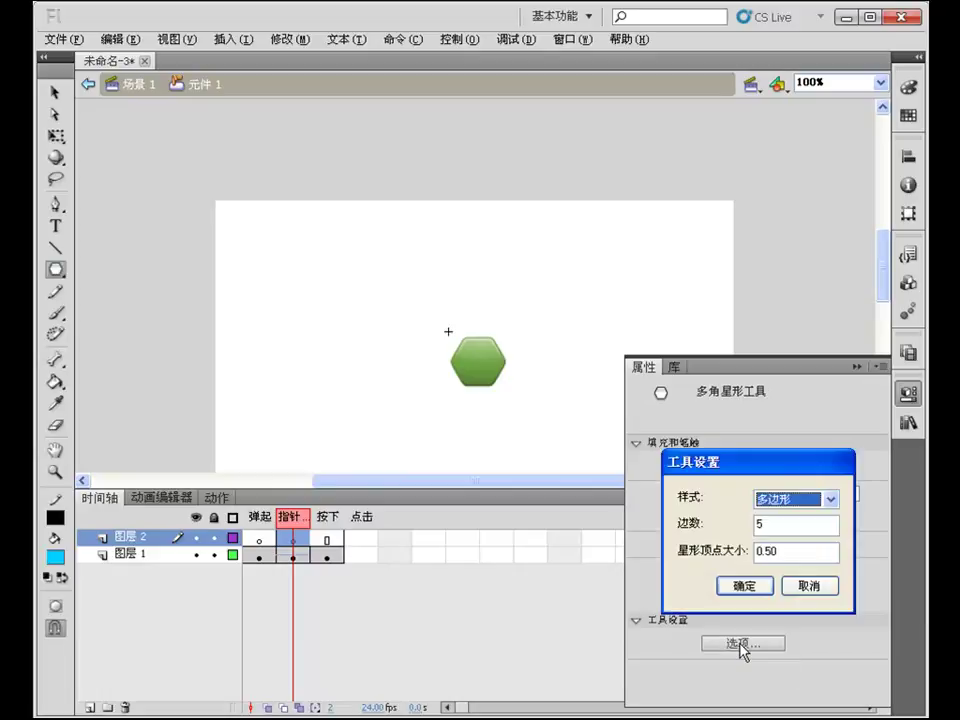
left_click(829, 499)
left_click(805, 529)
left_click_drag(795, 524, 696, 536)
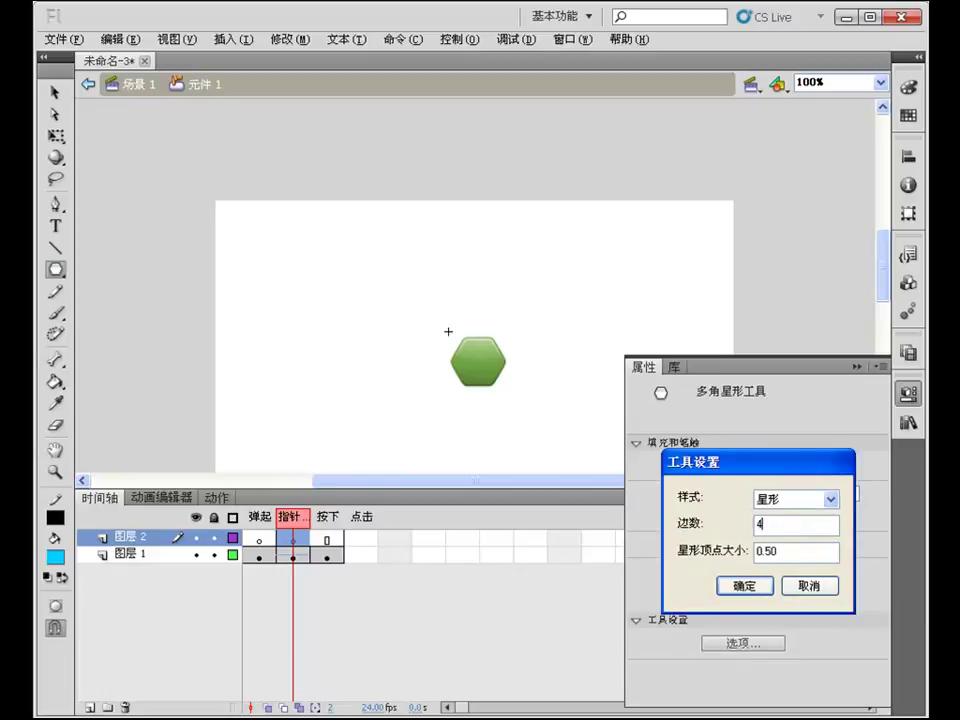
type("4")
left_click(748, 585)
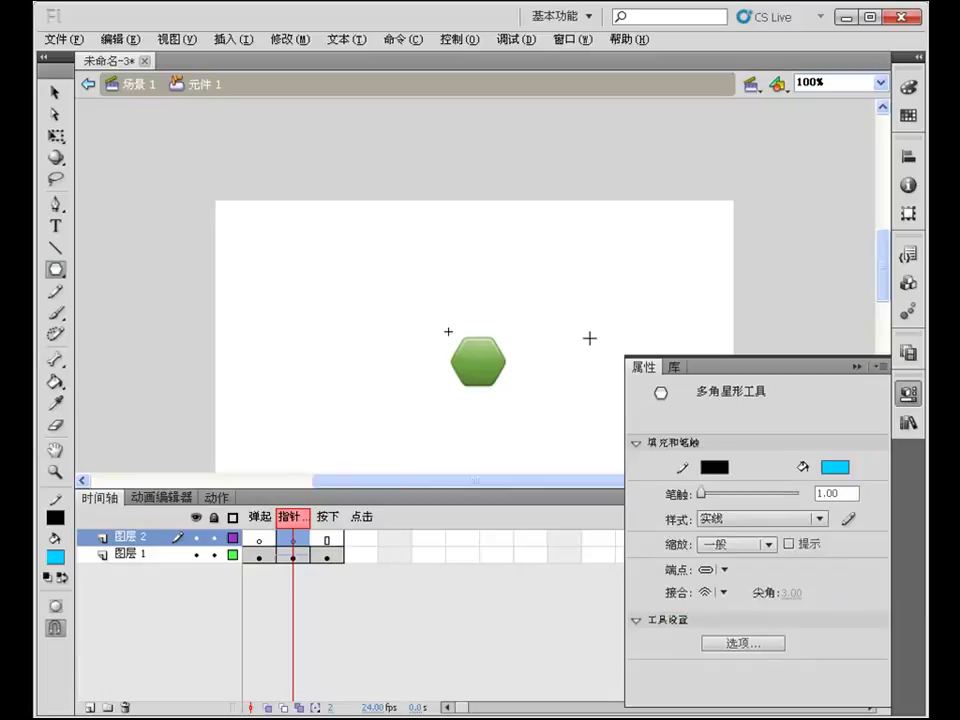
Draw a small four-pointed star above and to the right of the hexagon, with no stroke and a black-and-white radial gradient fill
left_click(719, 470)
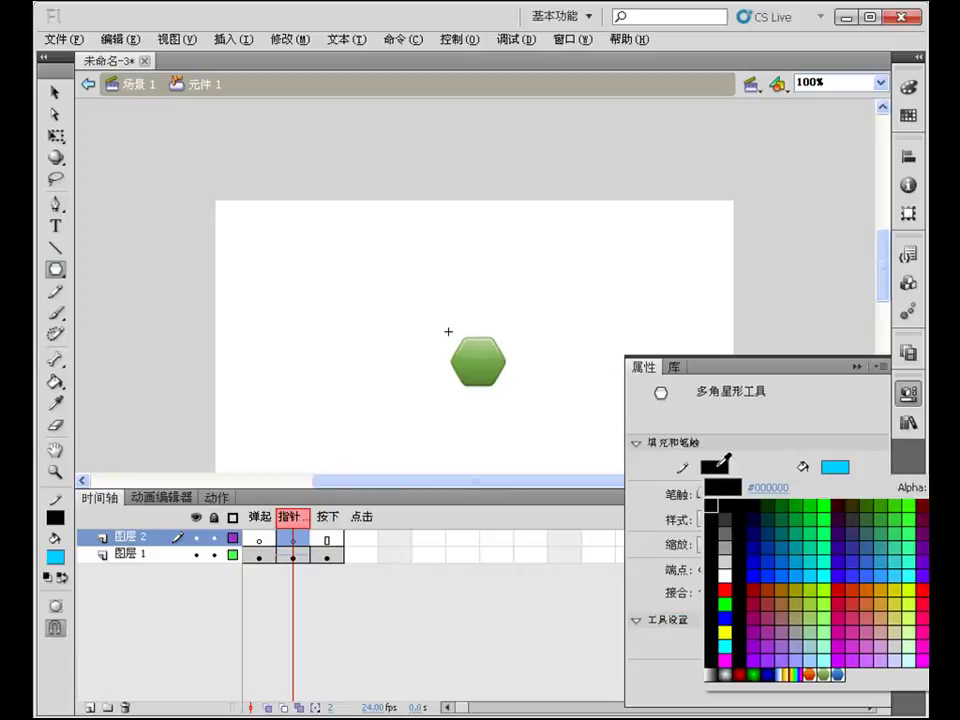
left_click(711, 505)
left_click(835, 467)
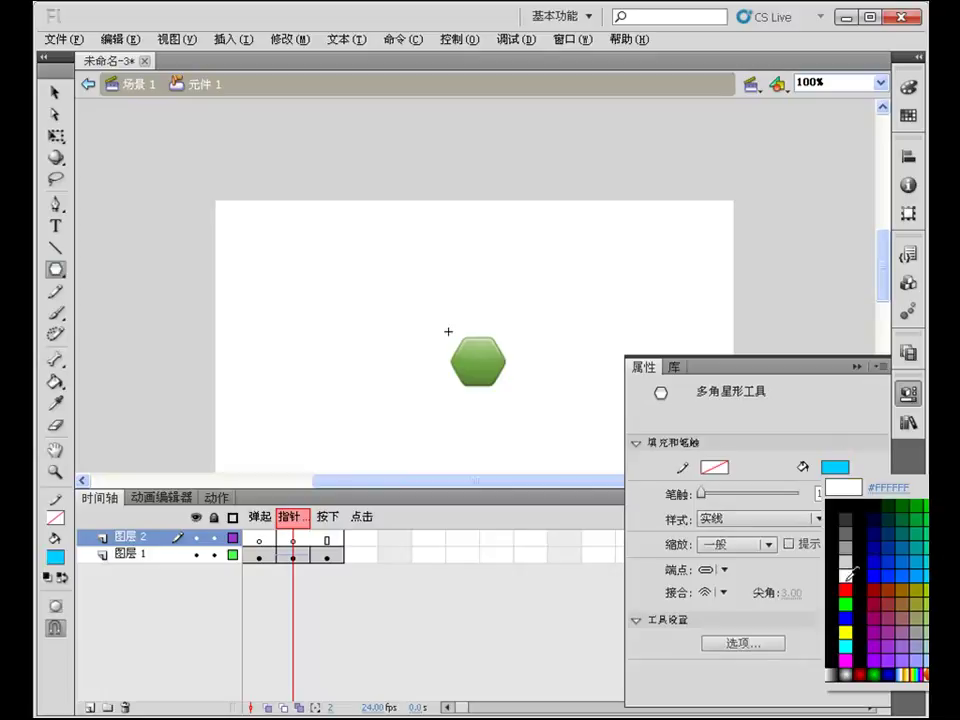
left_click(849, 672)
left_click_drag(582, 299, 592, 306)
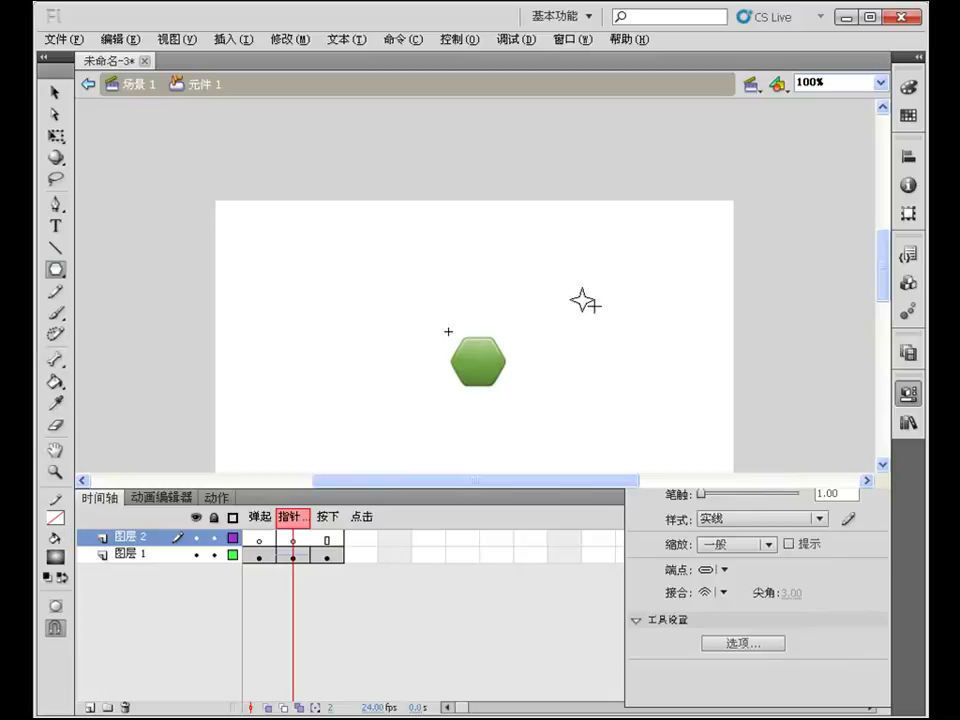
Select the star and place its gradient's black stop at the start and white stop at the end
left_click(55, 91)
left_click_drag(555, 261, 641, 342)
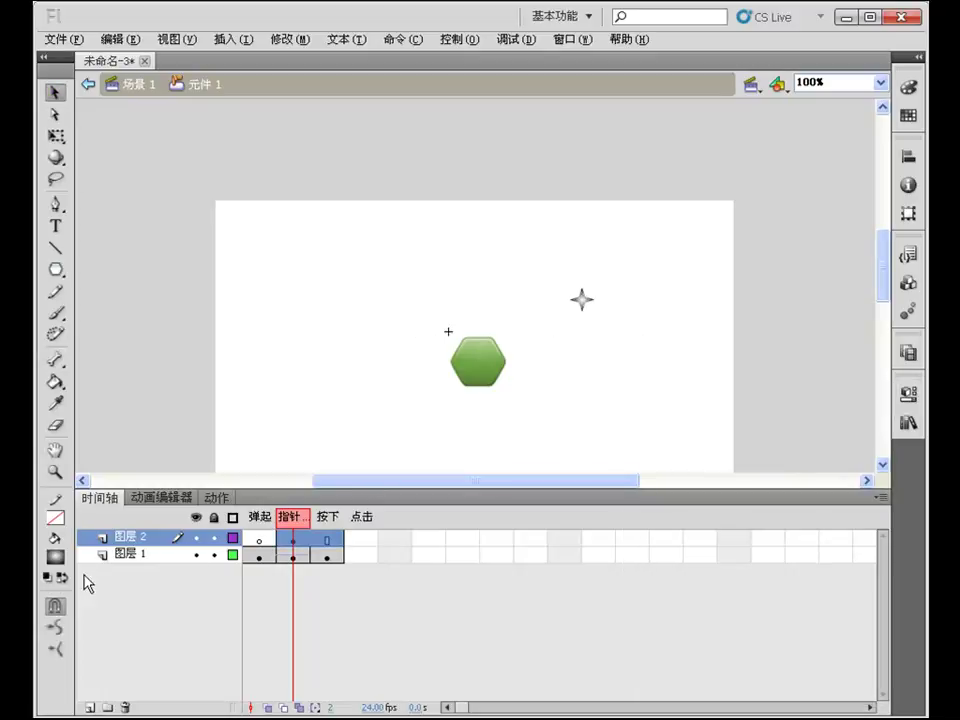
left_click(908, 87)
left_click_drag(881, 322, 806, 322)
left_click(734, 320)
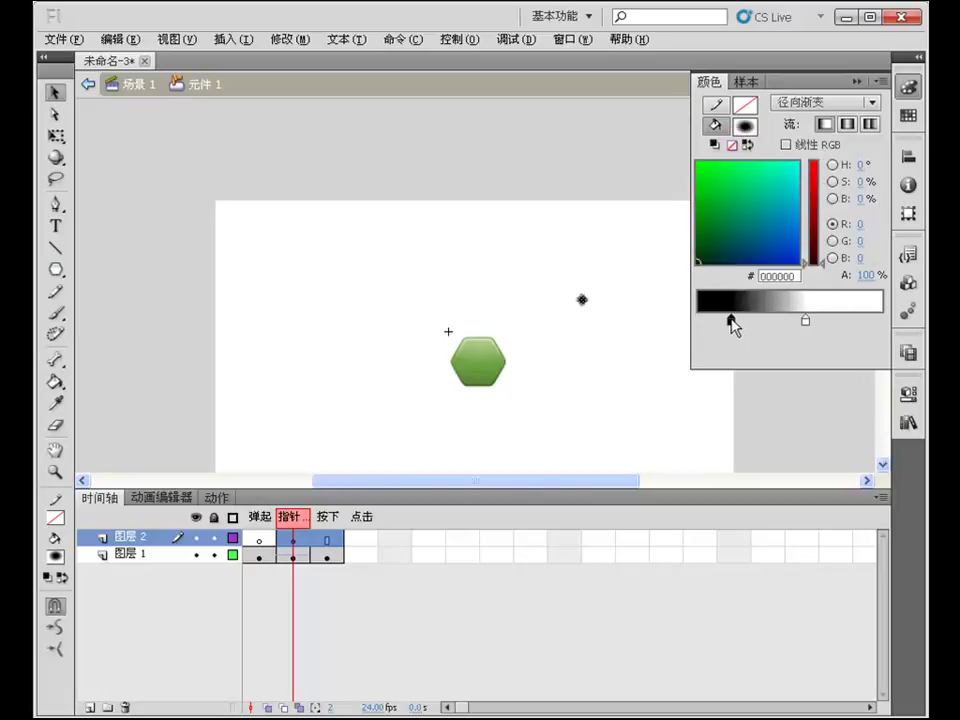
left_click_drag(736, 324, 677, 321)
left_click_drag(807, 324, 880, 322)
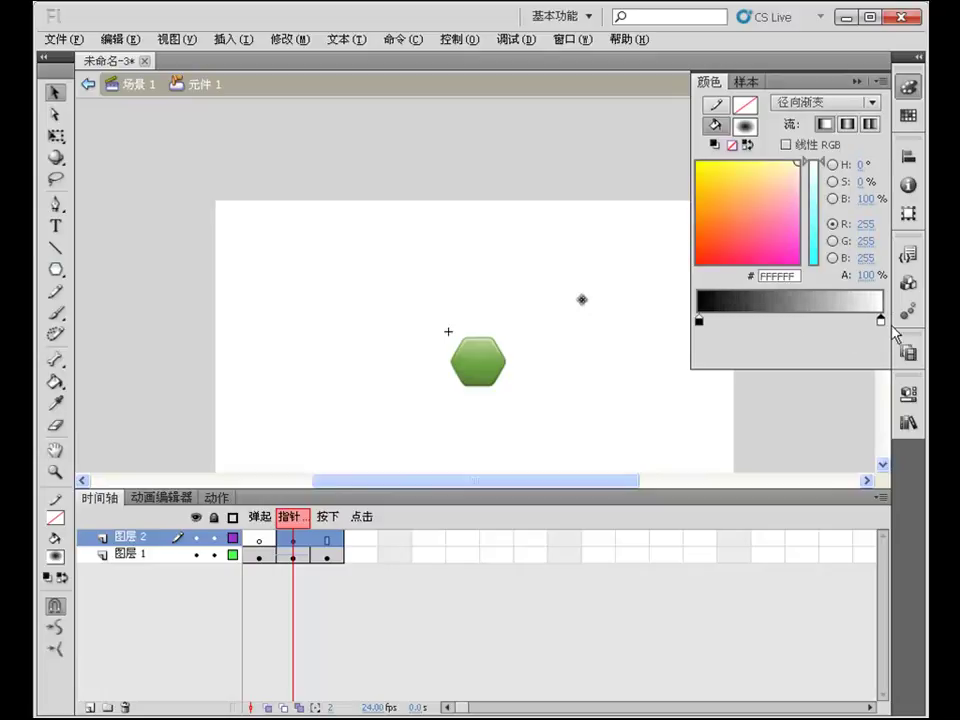
Change the start stop of the star's radial gradient to white, FFFFFF
left_click(699, 322)
left_click(699, 322)
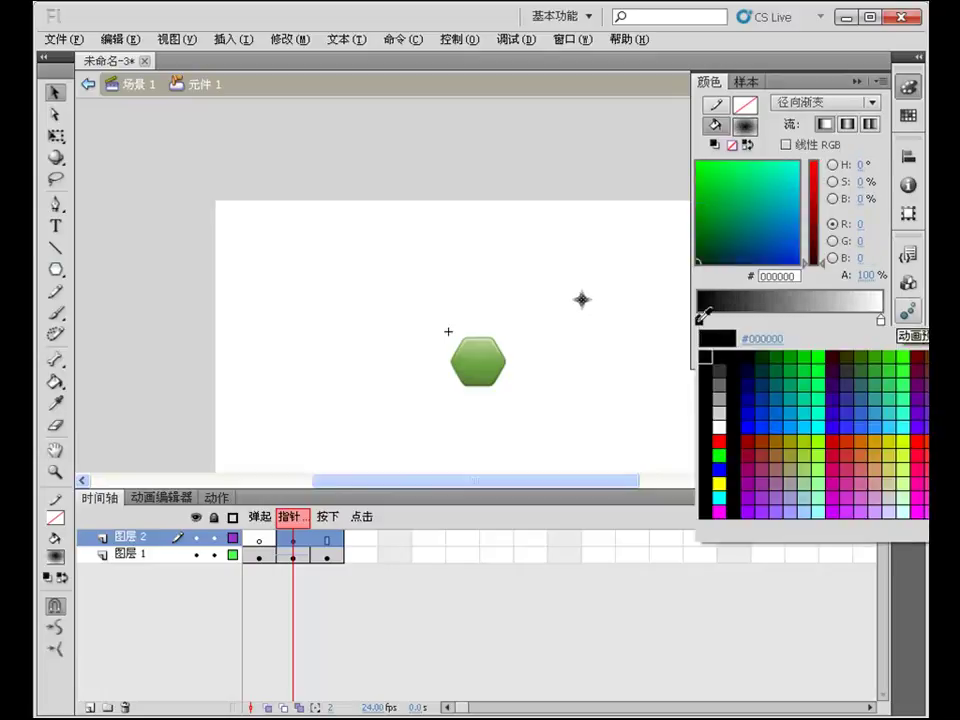
left_click(722, 430)
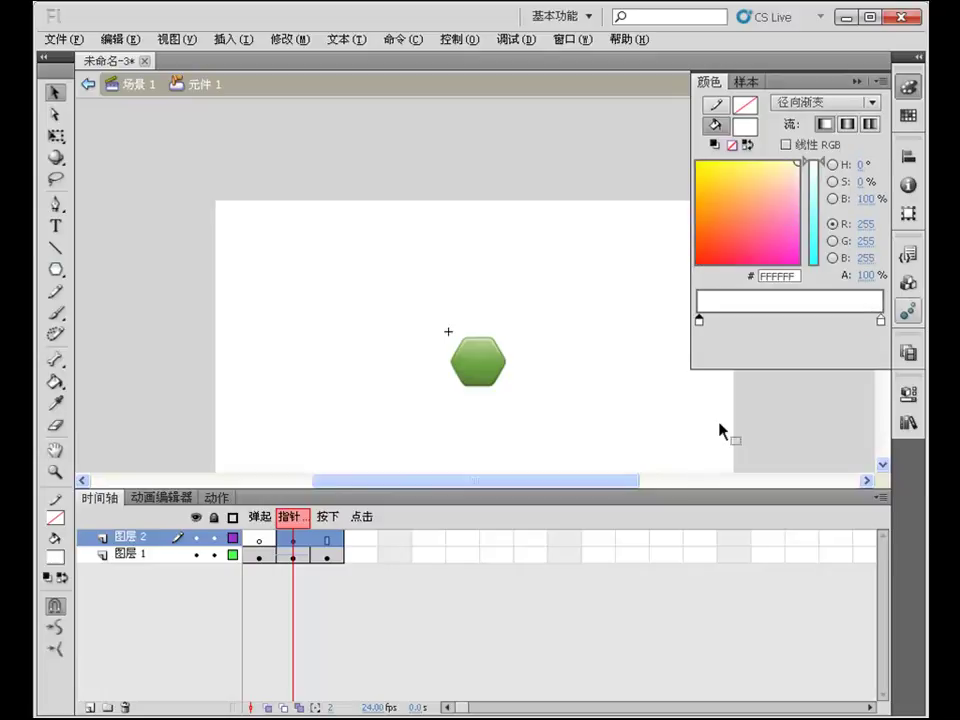
left_click(880, 321)
Set the alpha of the end stop in the star's white gradient to 36%
left_click_drag(536, 225, 661, 357)
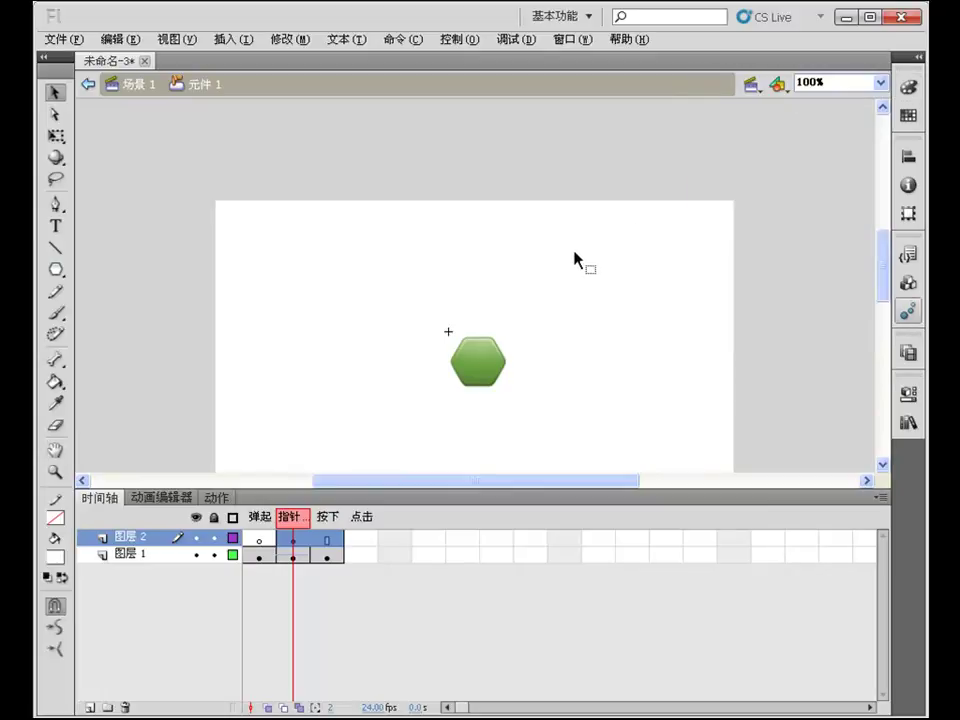
left_click(910, 88)
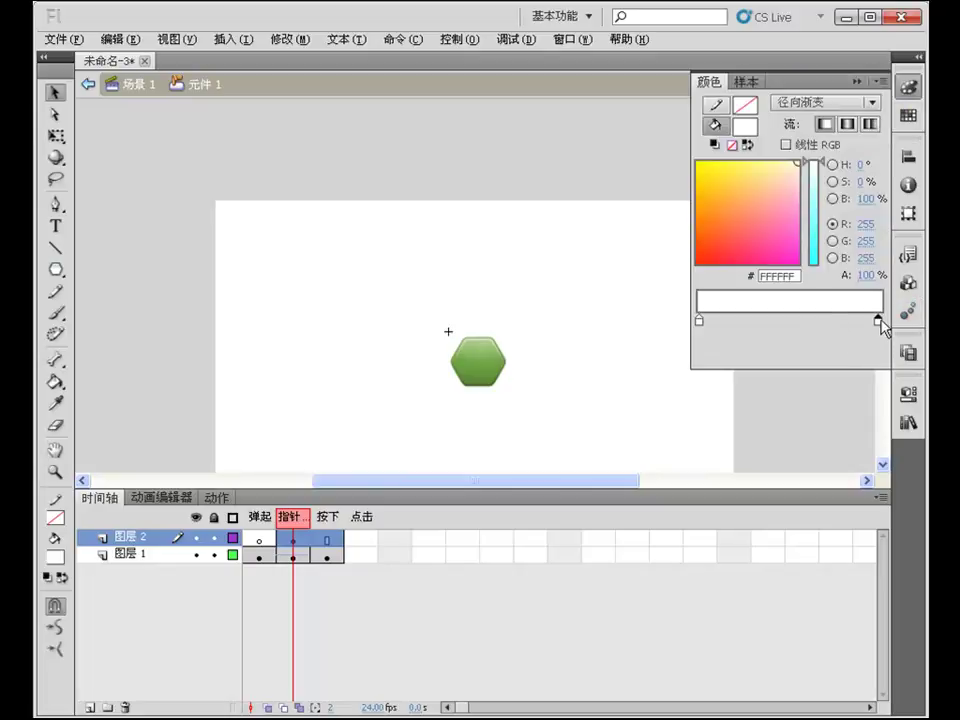
left_click(869, 278)
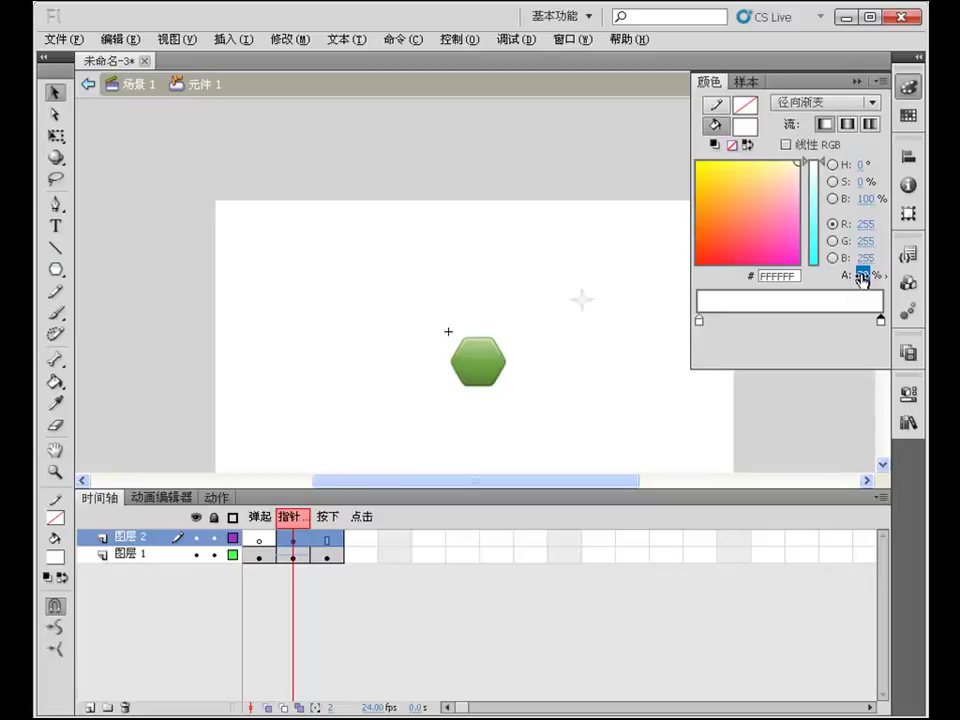
left_click_drag(860, 279, 814, 274)
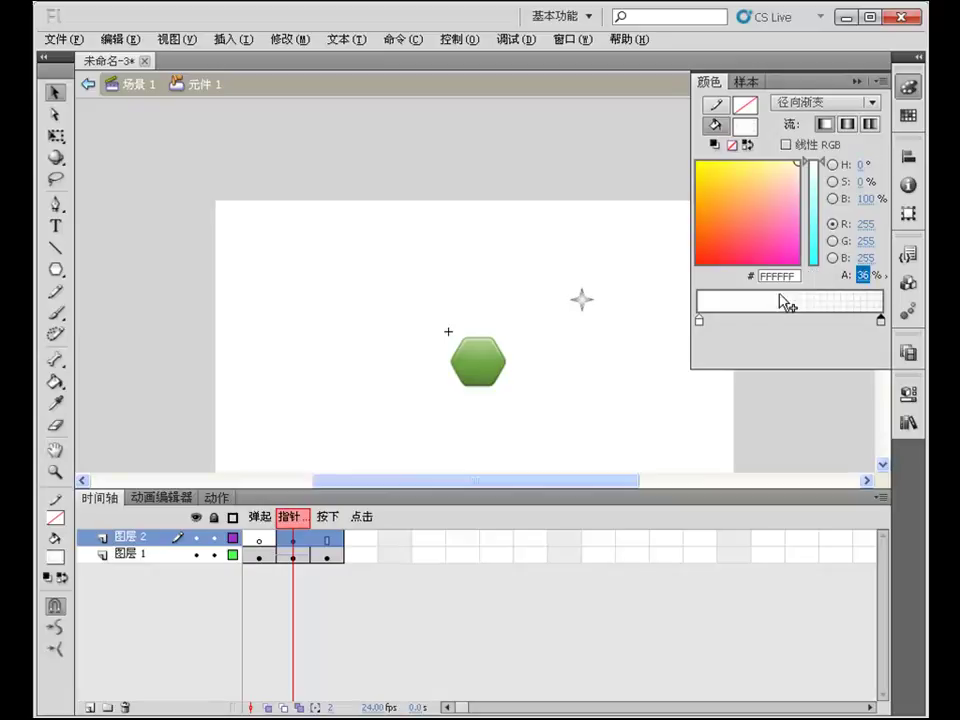
left_click(740, 275)
Convert the star into a movie clip (影片剪辑) symbol named 元件 5
key("F8")
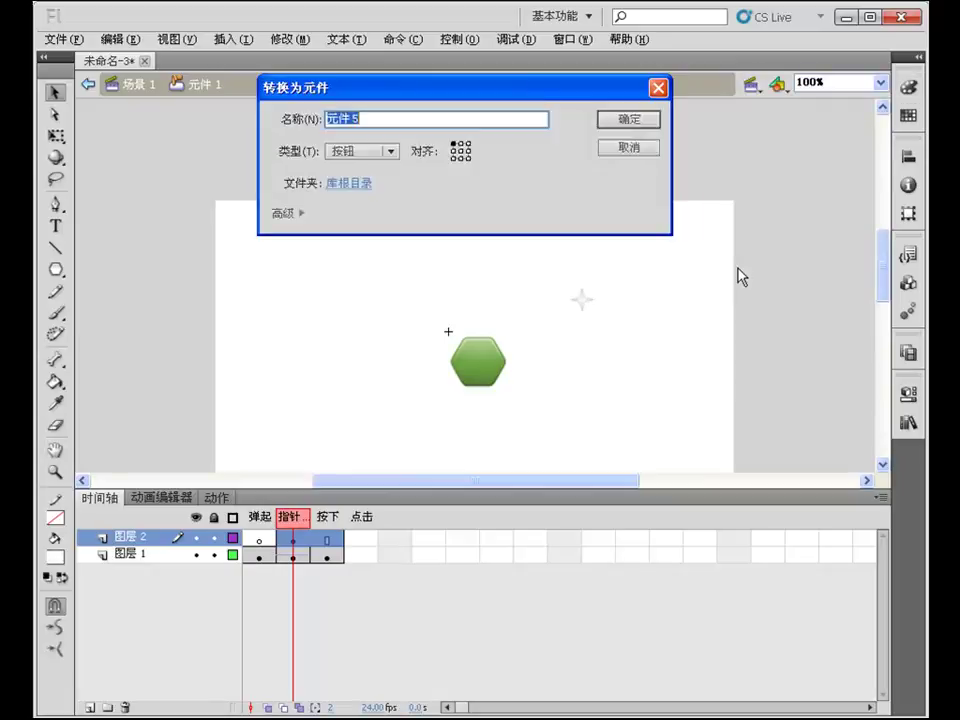
left_click(390, 151)
left_click(355, 169)
left_click(629, 120)
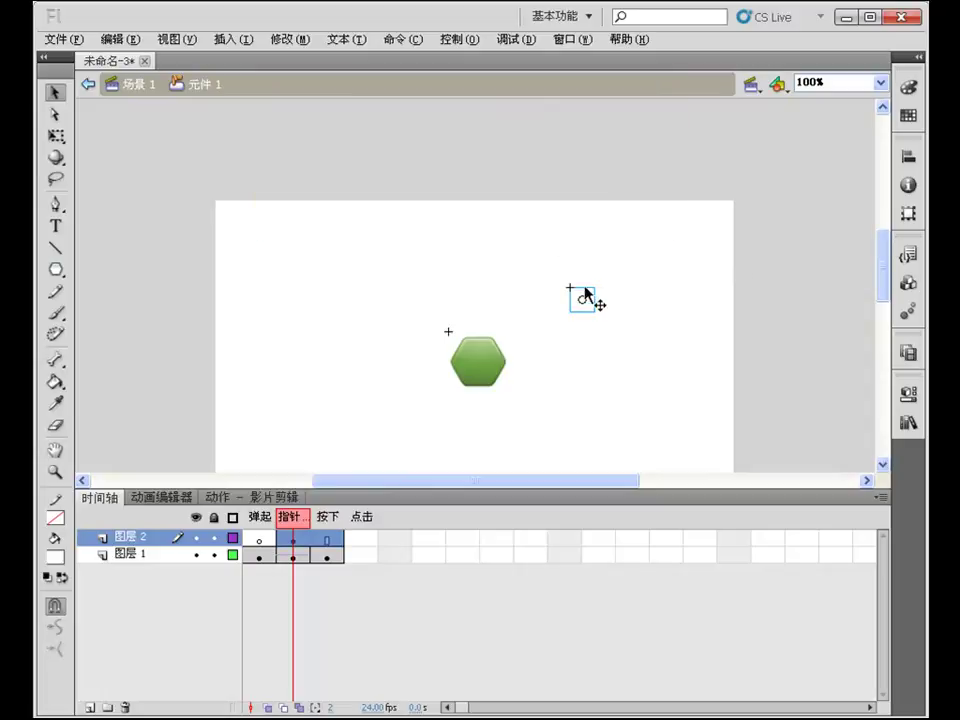
Inside the star movie clip, insert a keyframe at frame 10 and rotate the star in frame 1
left_click(316, 541)
right_click(316, 541)
left_click(451, 223)
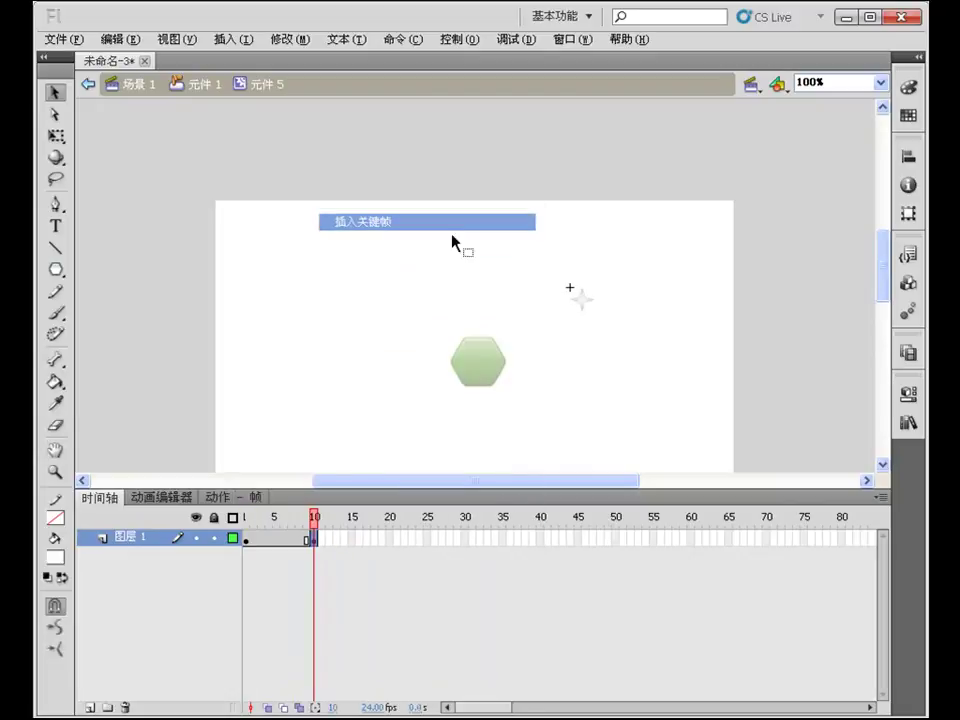
left_click(249, 545)
left_click(55, 135)
mouse_move(596, 288)
left_mouse_down()
mouse_move(617, 292)
mouse_move(588, 274)
left_mouse_up()
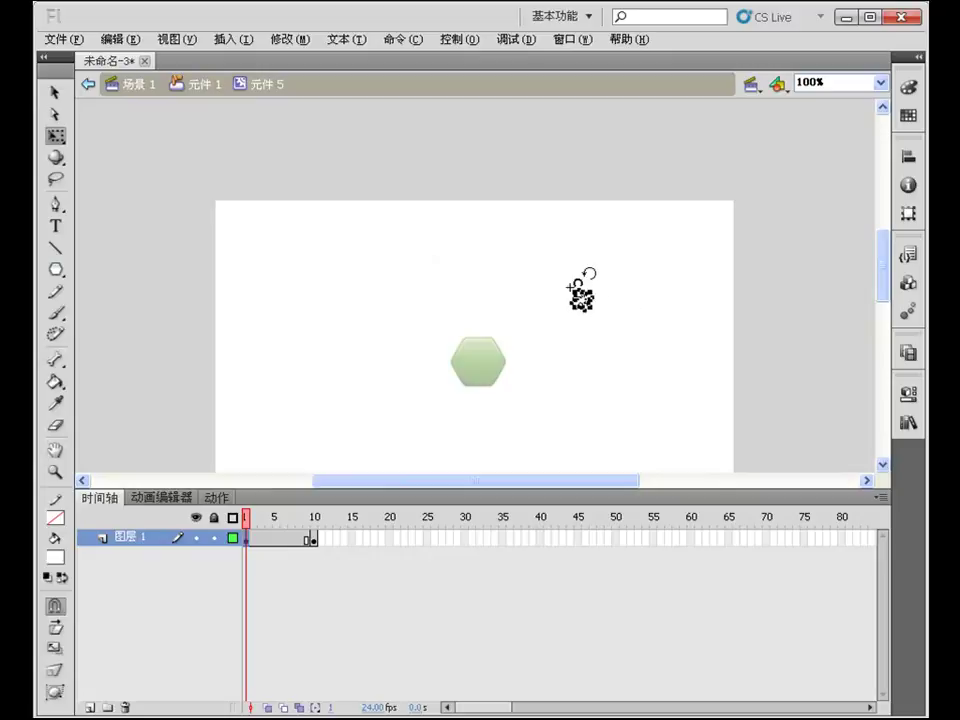
Create a shape tween between the star clip's keyframes at frames 1 and 10
right_click(279, 541)
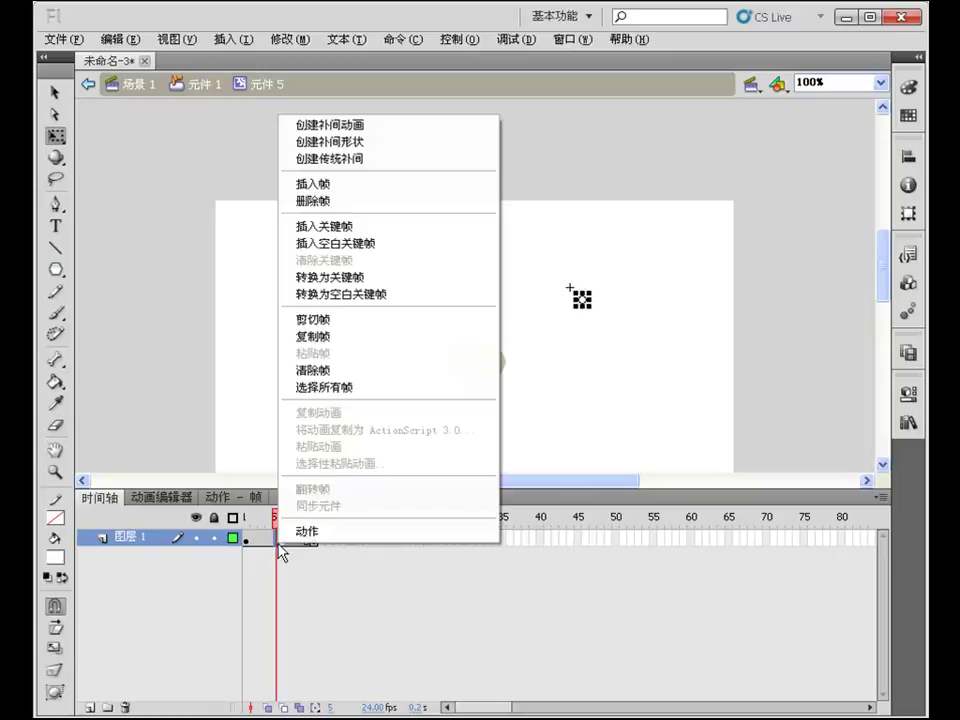
left_click(325, 143)
left_click_drag(501, 221, 634, 368)
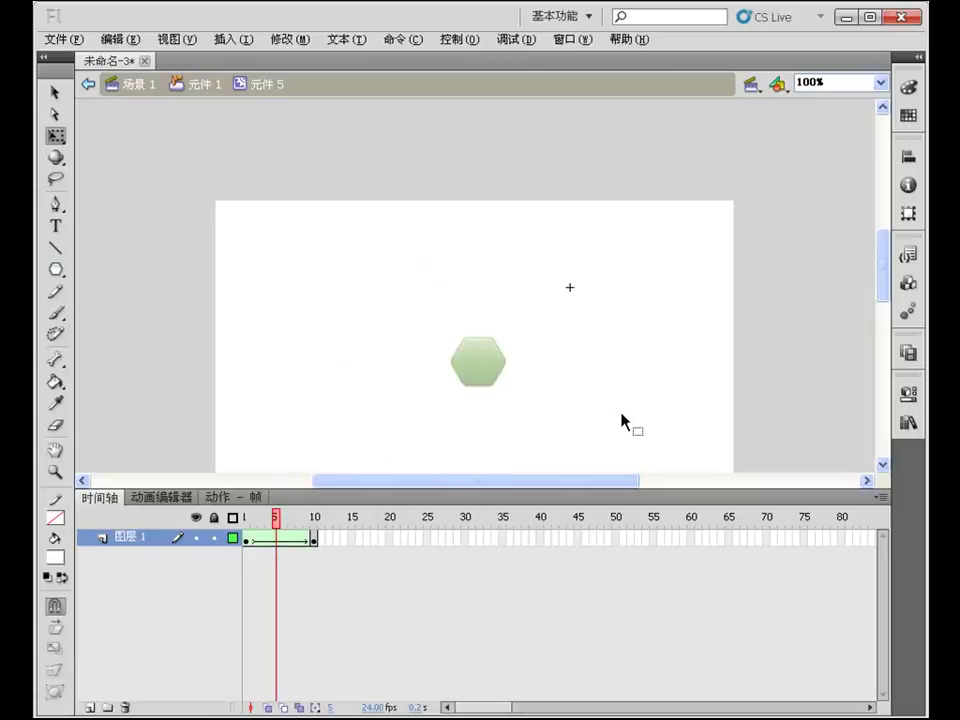
Back in the button symbol, move the star clip onto the hexagon's upper-left corner and test the rollover in the movie preview
double_click(619, 412)
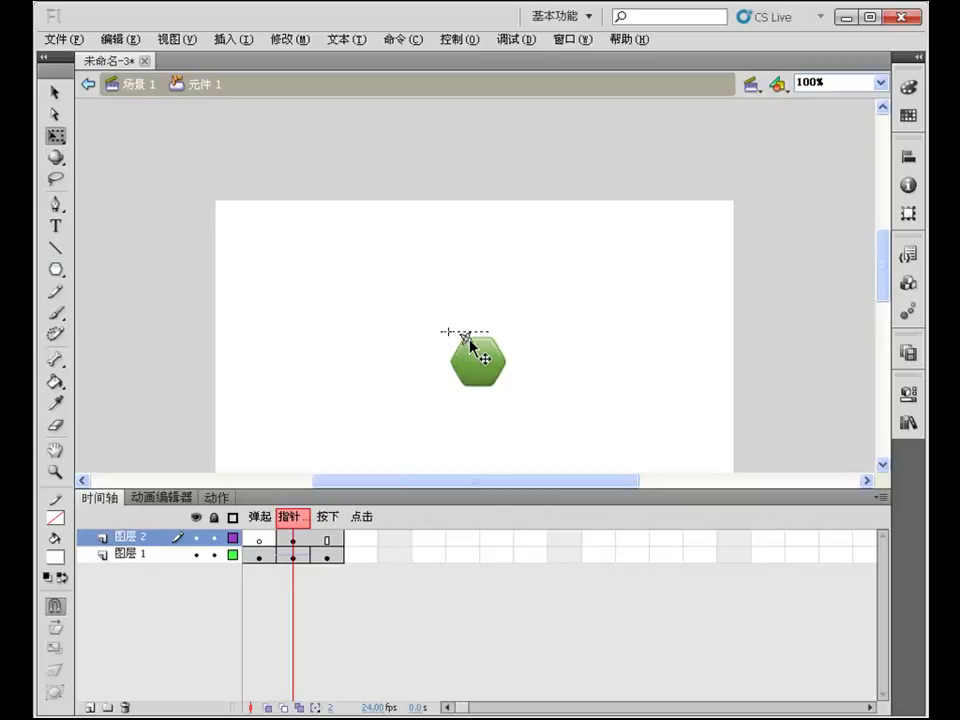
key("ctrl+Return")
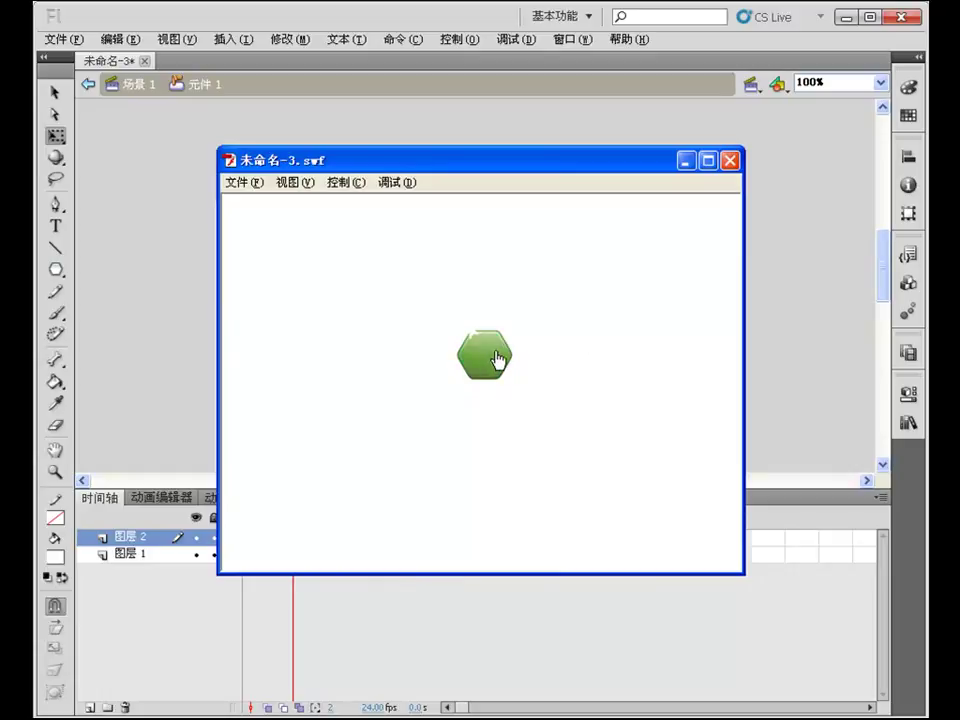
left_click(731, 161)
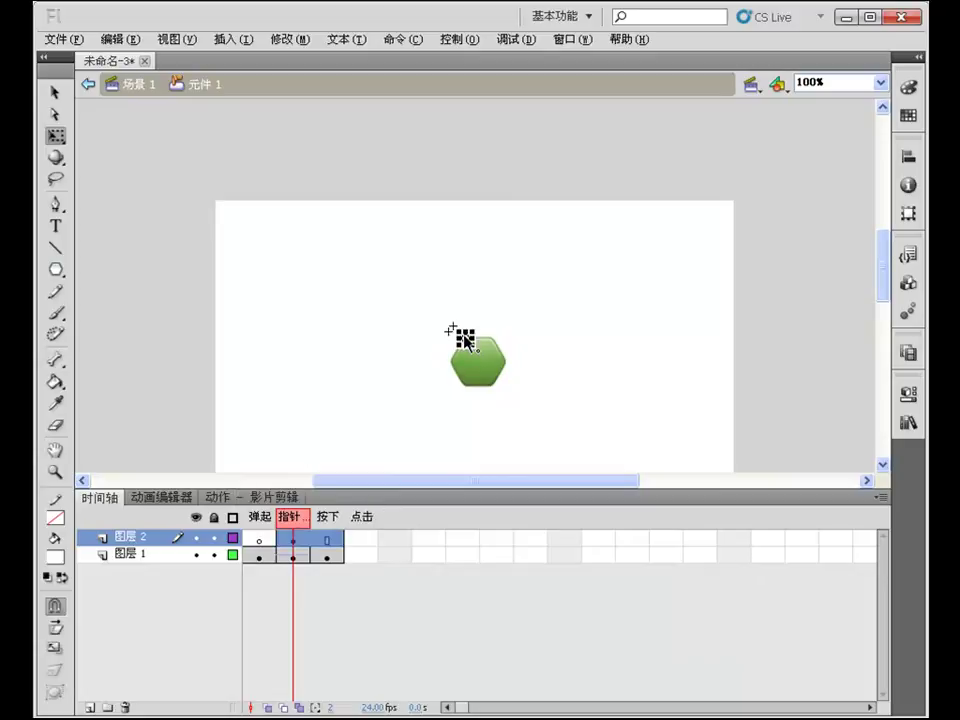
Open the star movie clip and add the action stop(); to its frame 10
left_click(470, 347)
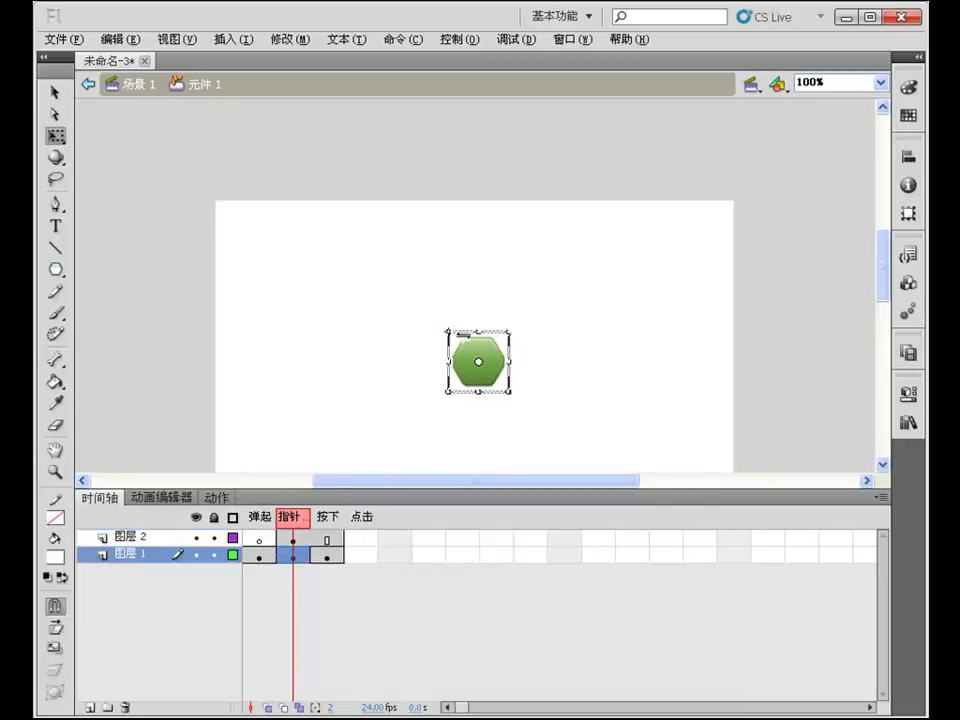
double_click(468, 345)
left_click(477, 314)
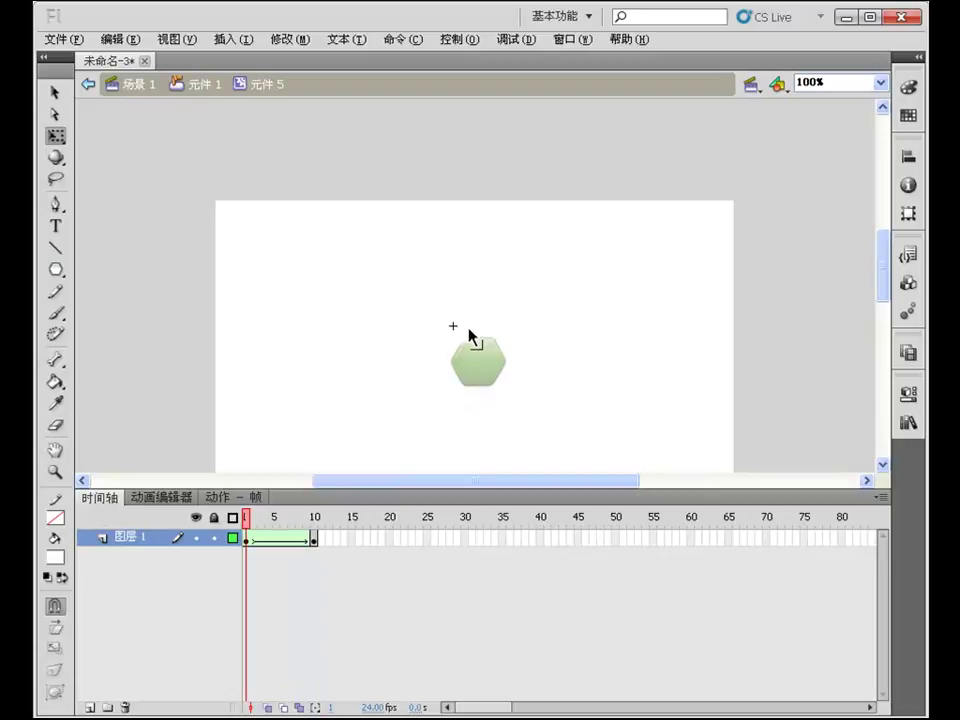
left_click(462, 340)
left_click(315, 539)
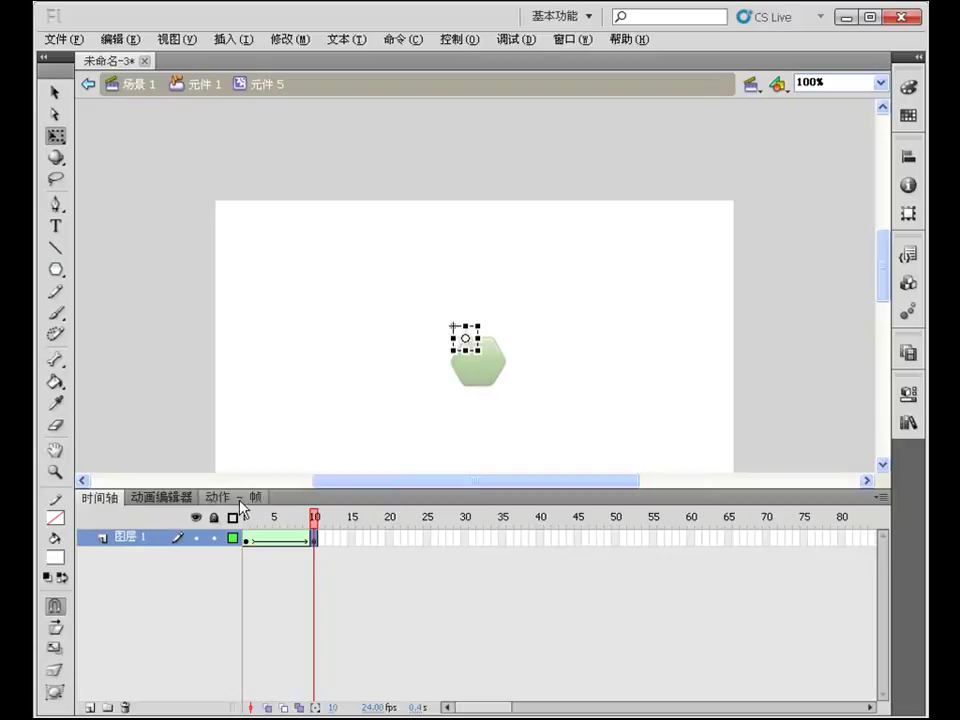
left_click(243, 497)
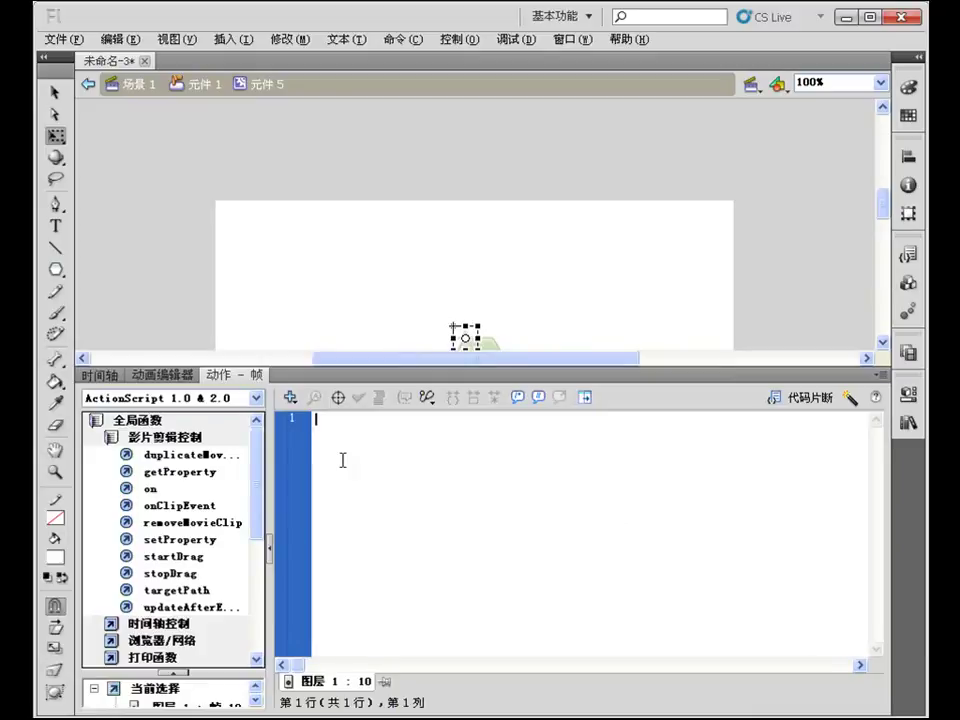
type("stop();")
key("Return")
Insert the predefined timeline-control stop action into the star clip's empty frame 10 script and test the movie
left_click(290, 397)
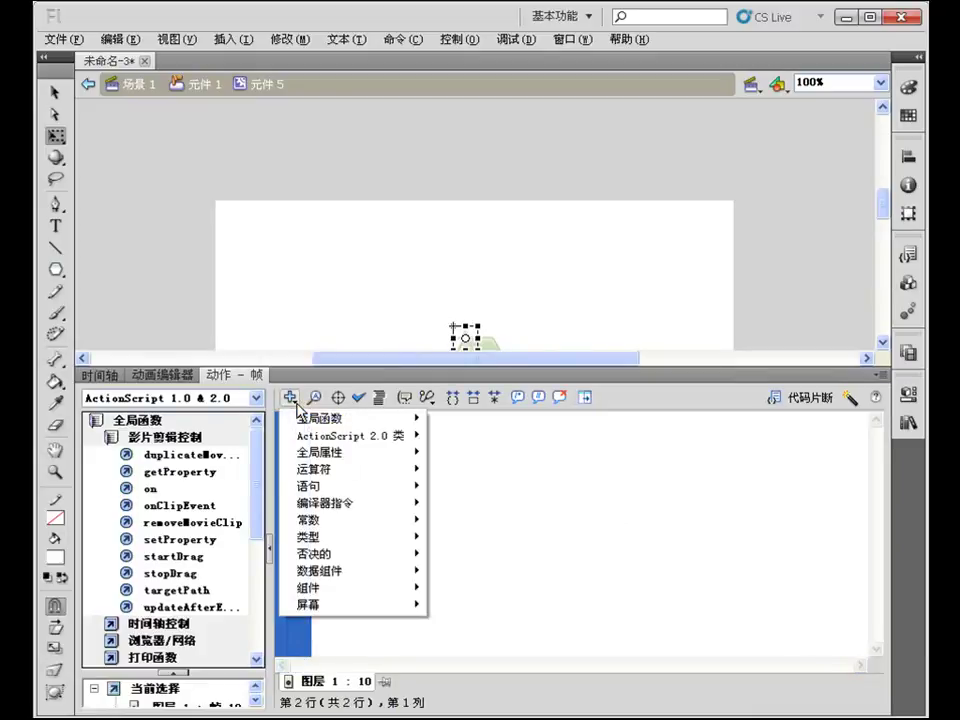
mouse_move(350, 418)
mouse_move(480, 436)
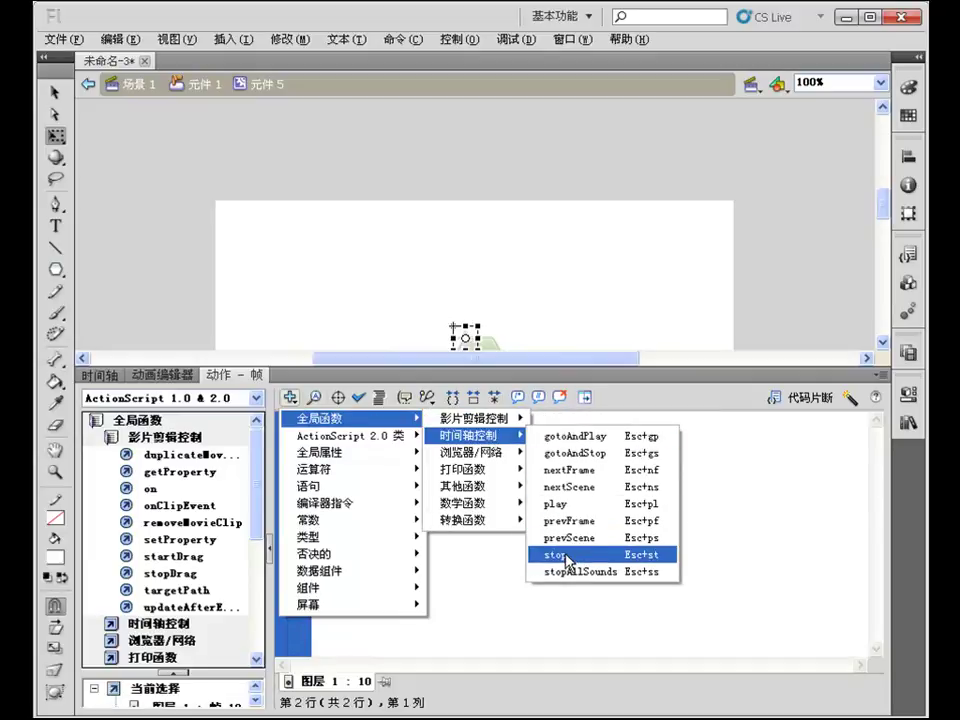
left_click(566, 556)
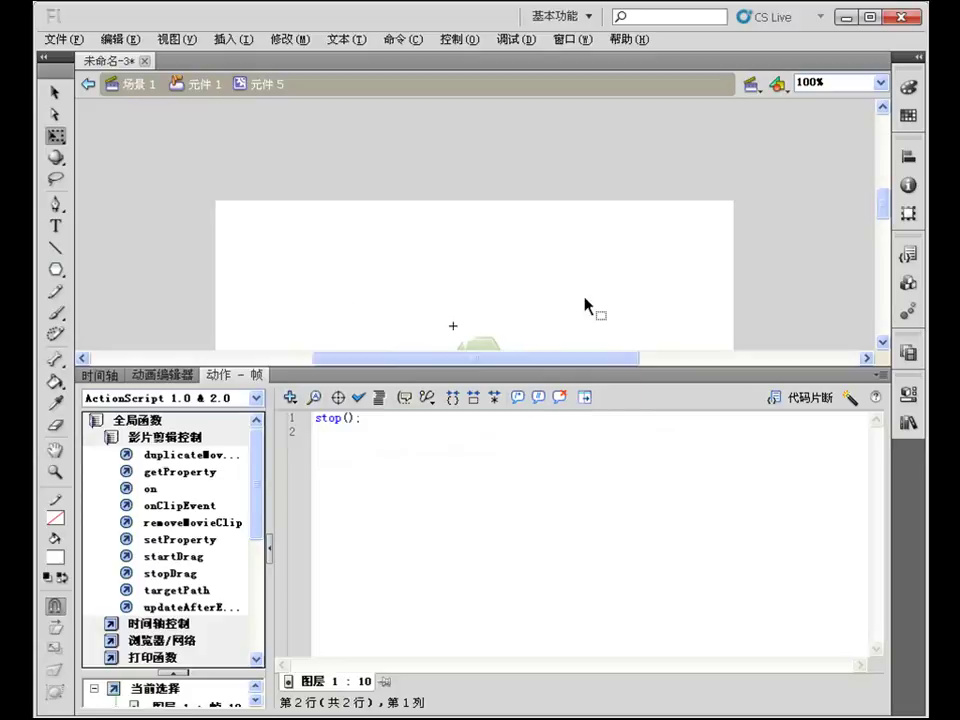
key("ctrl+Return")
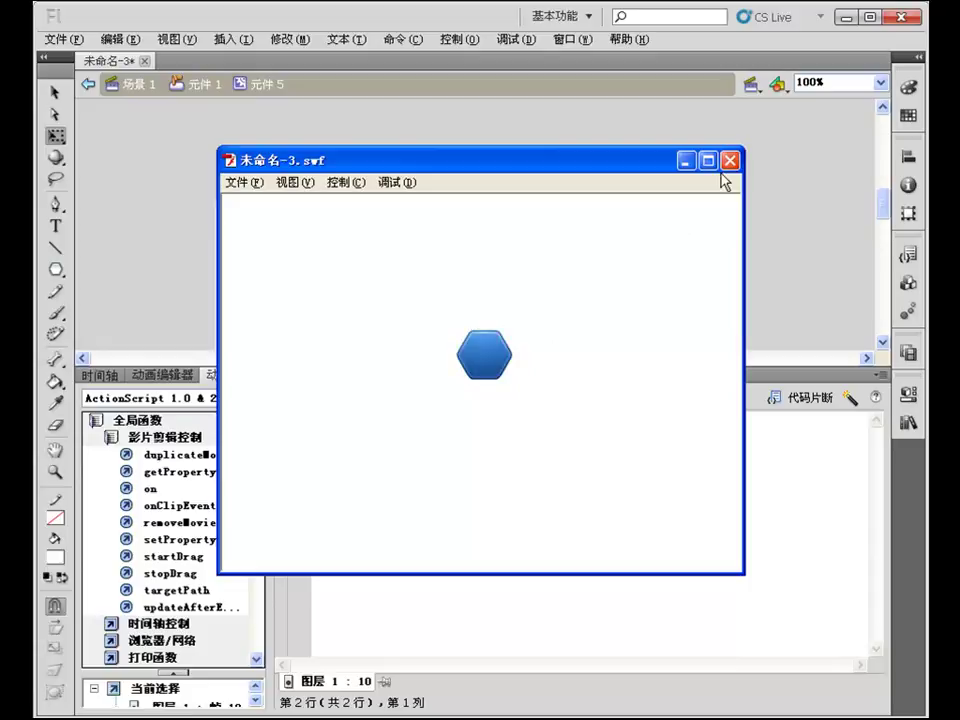
key("ctrl+w")
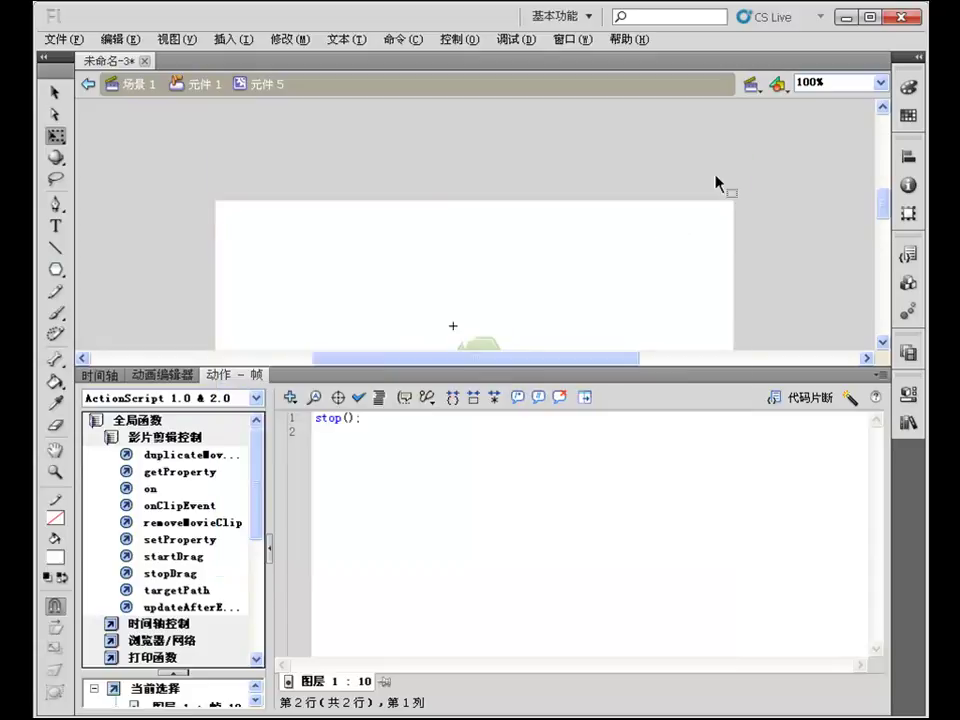
Exit the star clip and the button symbol to return to the main scene, 场景 1
double_click(544, 377)
double_click(385, 320)
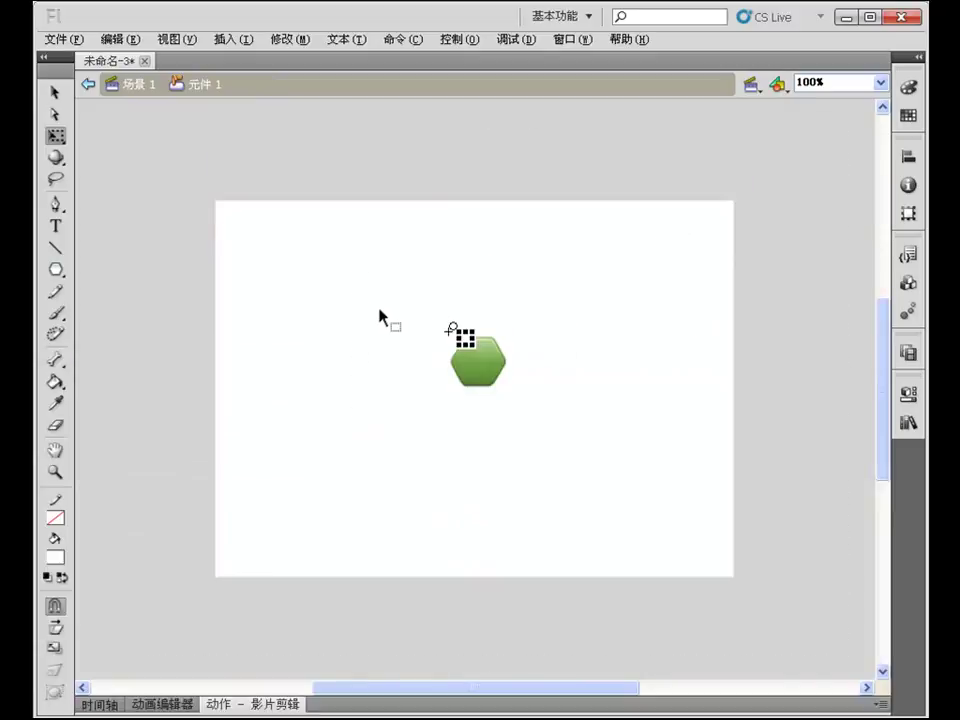
double_click(301, 310)
left_click(272, 356)
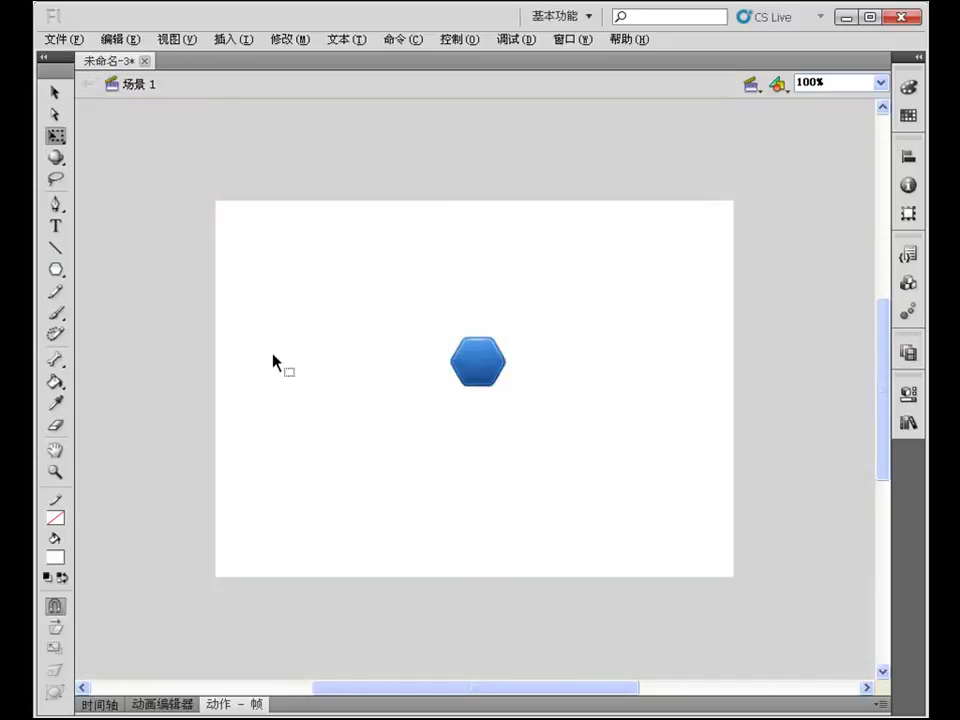
Set the document's stage background colour to bright blue and test the button's rollover in the movie preview
left_click(908, 393)
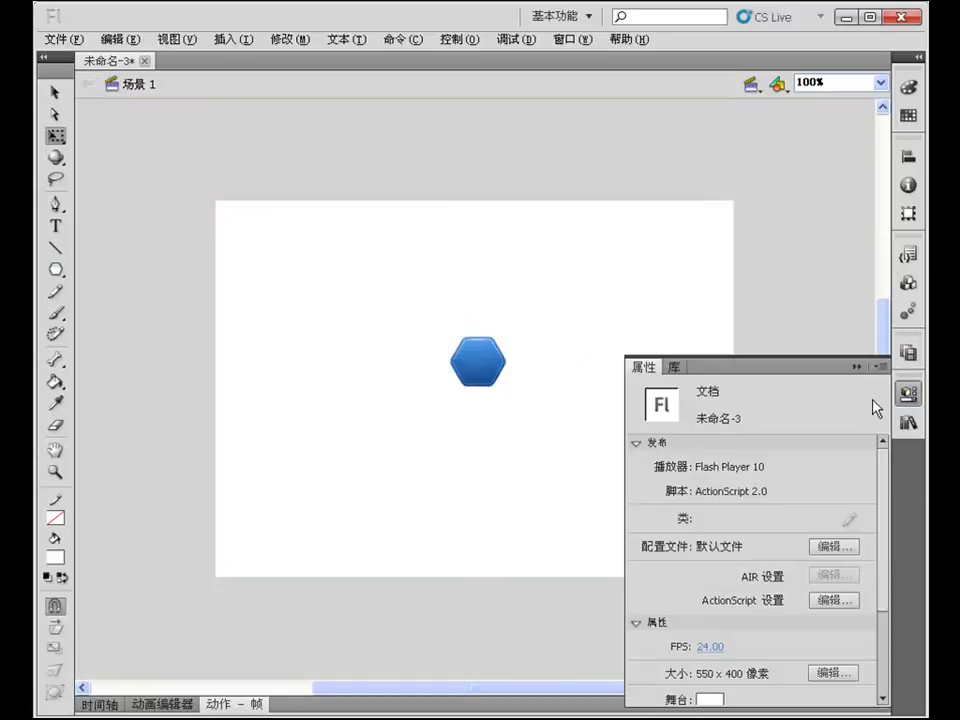
left_click(710, 699)
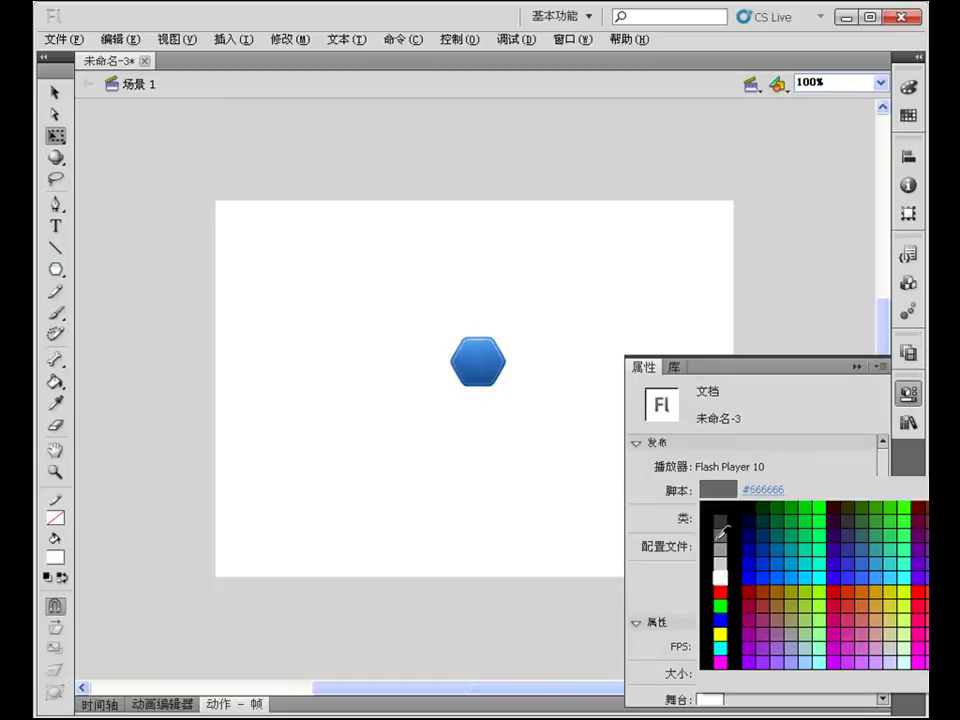
left_click(798, 575)
left_click(560, 464)
key("ctrl+Return")
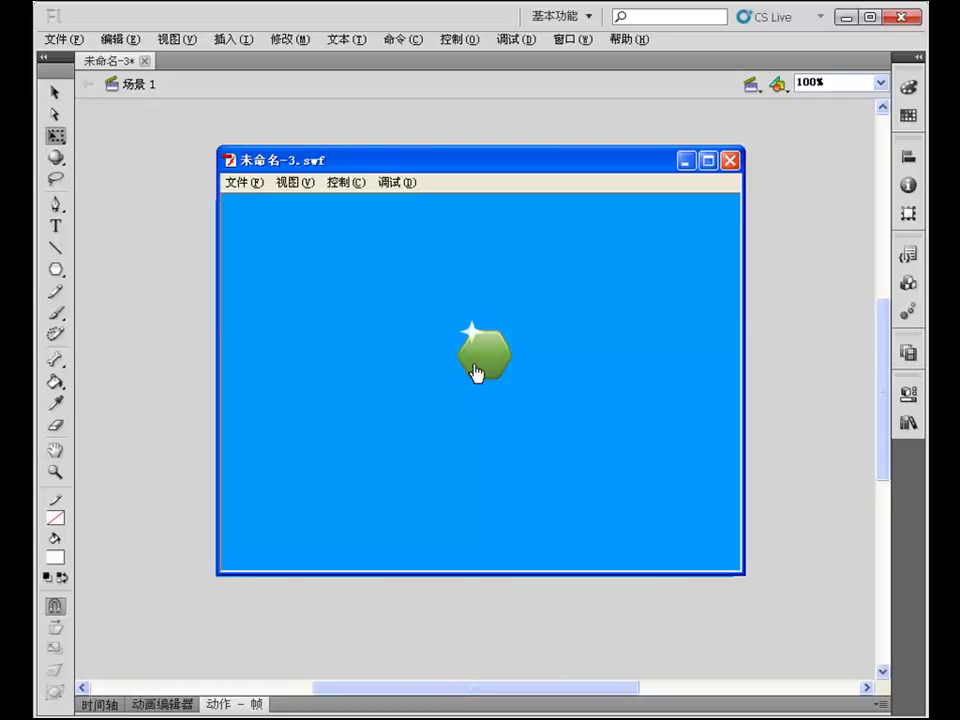